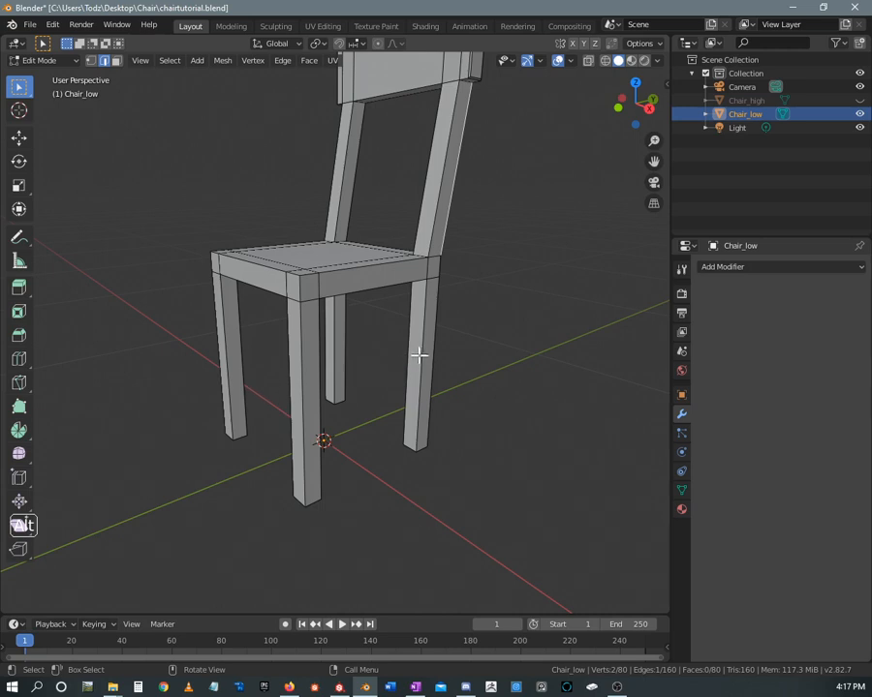
Add a centered loop cut around the rear leg and another around the front leg on the same side of the chair
{"action": "middle_click_drag", "start_coordinate": [467, 324], "coordinate": [461, 297]}
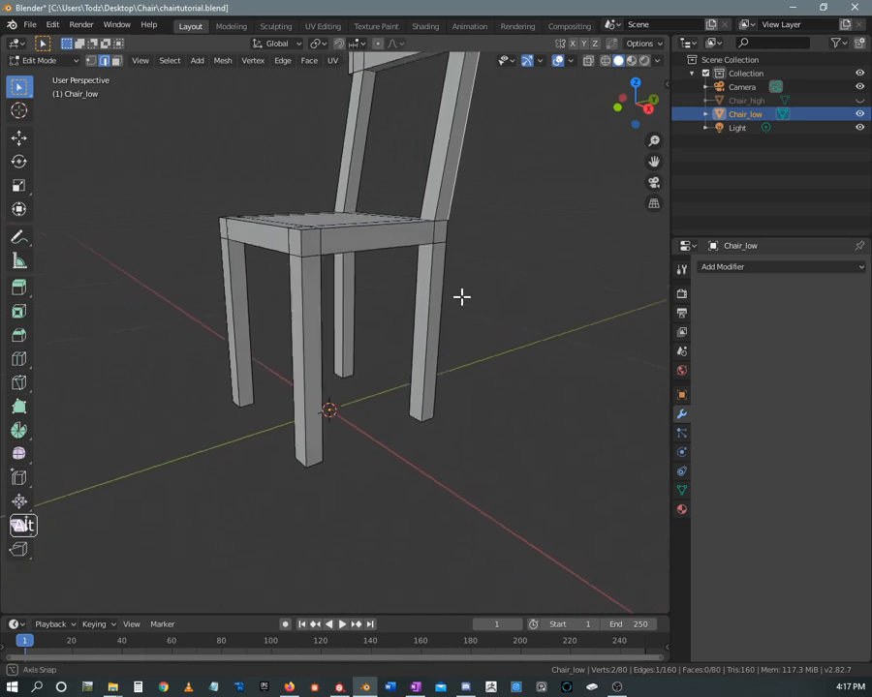
{"action": "scroll", "coordinate": [461, 297], "scroll_direction": "up", "scroll_amount": 2}
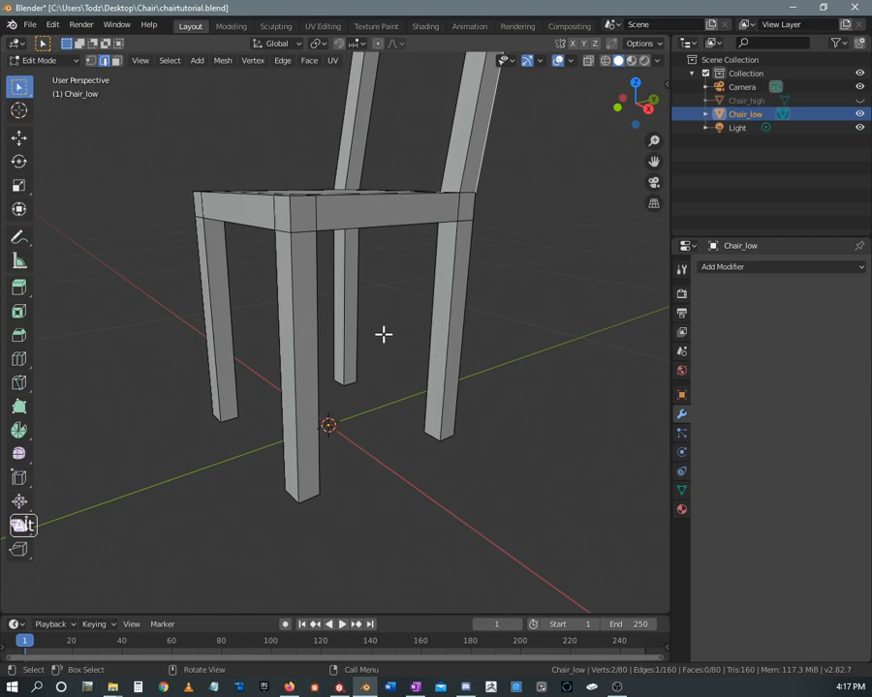
{"action": "mouse_move", "coordinate": [436, 311]}
{"action": "middle_mouse_down", "text": "shift"}
{"action": "mouse_move", "coordinate": [431, 297]}
{"action": "mouse_move", "coordinate": [433, 317]}
{"action": "middle_mouse_up", "text": "shift"}
{"action": "key", "text": "ctrl+r"}
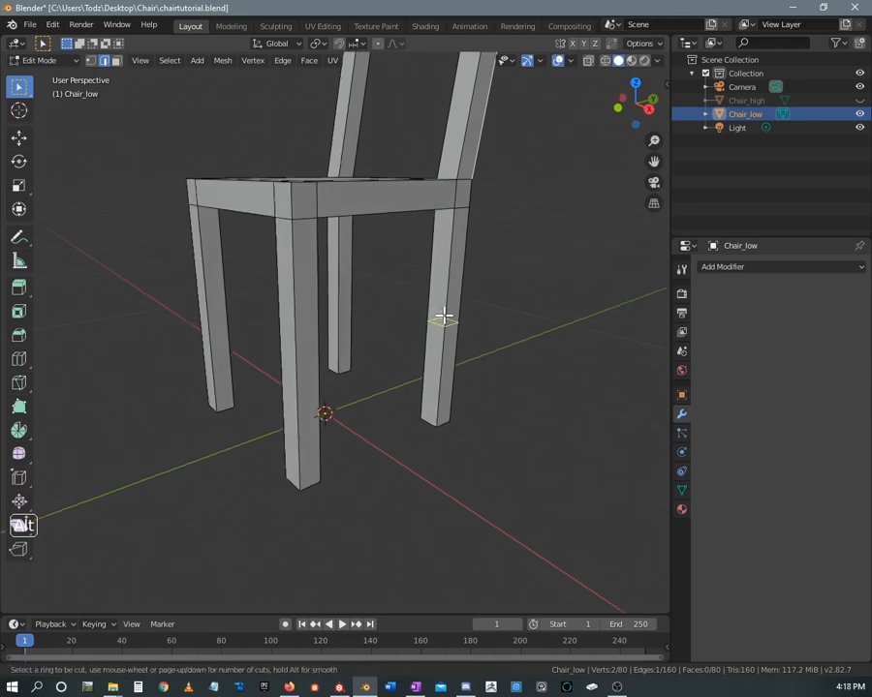
{"action": "left_click", "coordinate": [442, 317]}
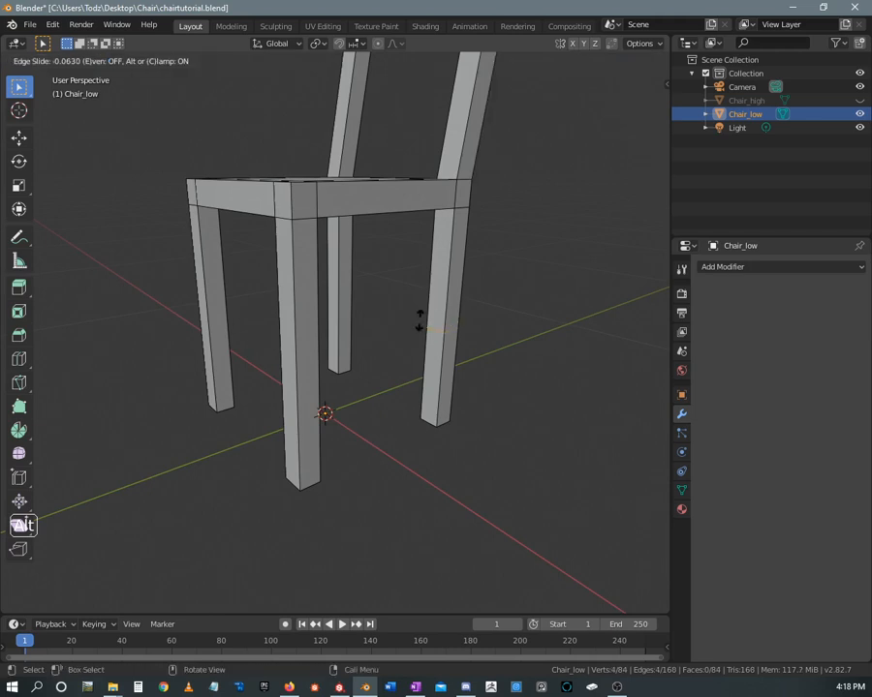
{"action": "right_click", "coordinate": [484, 291]}
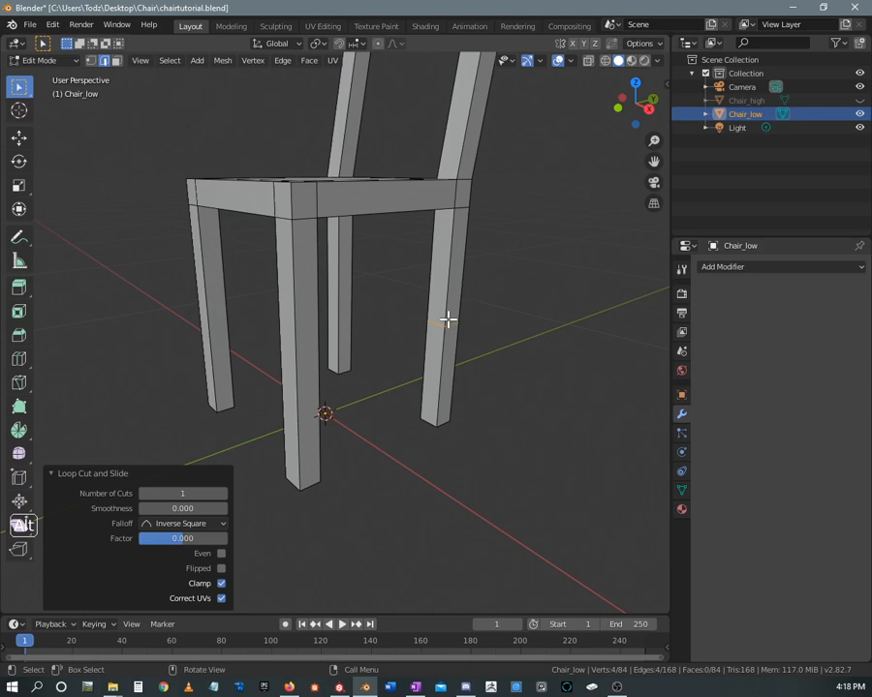
{"action": "key", "text": "ctrl+r"}
{"action": "left_click", "coordinate": [297, 357]}
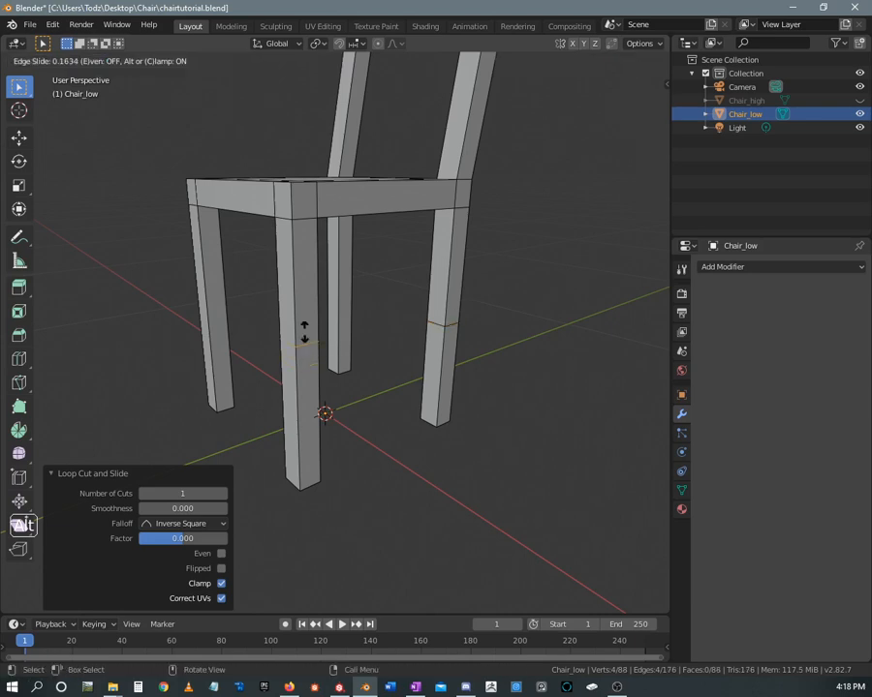
{"action": "right_click", "coordinate": [305, 318]}
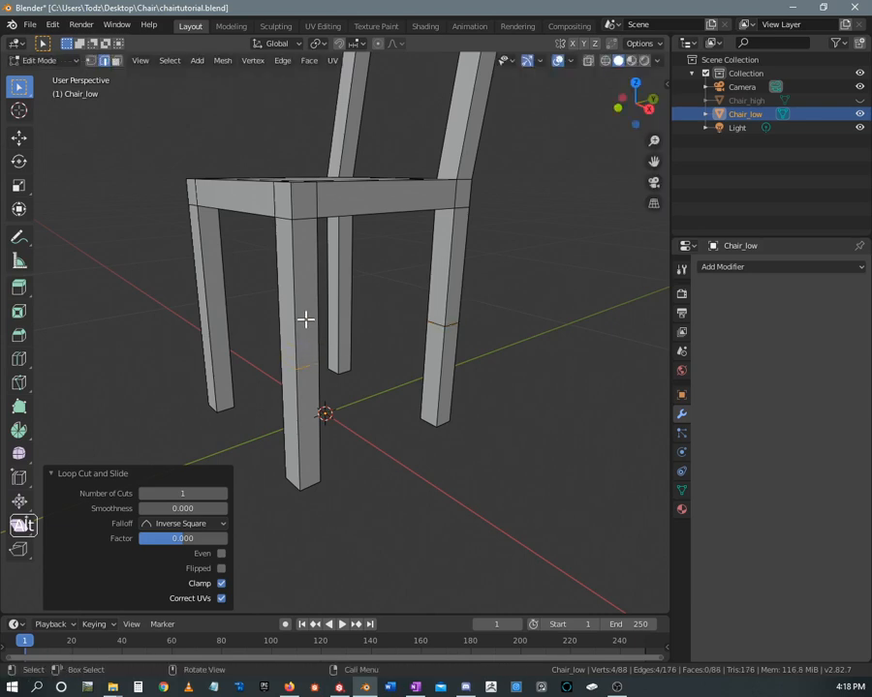
Bevel the loop cuts on both legs together with one segment and an offset of about 0.0265 m
{"action": "left_click", "coordinate": [448, 324], "text": "shift"}
{"action": "scroll", "coordinate": [441, 325], "scroll_direction": "up", "scroll_amount": 1}
{"action": "middle_click_drag", "start_coordinate": [446, 327], "coordinate": [411, 314]}
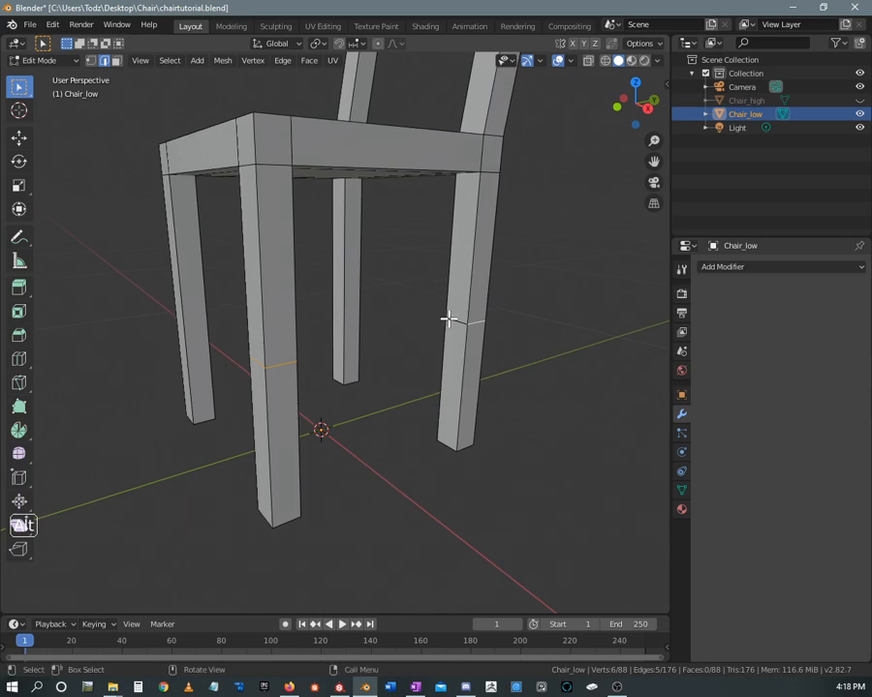
{"action": "left_click", "coordinate": [455, 317], "text": "alt"}
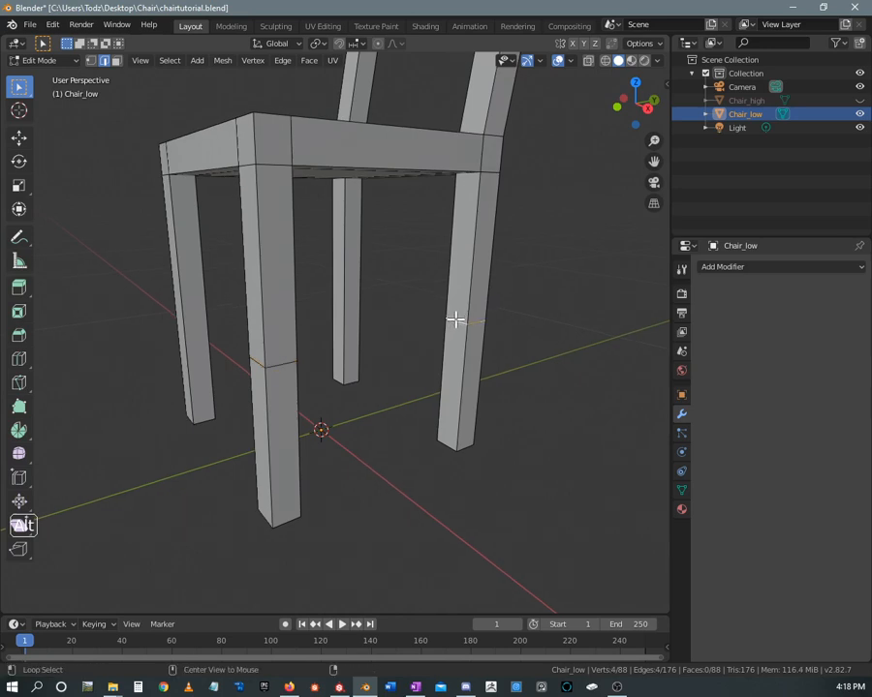
{"action": "left_click", "coordinate": [284, 362], "text": "alt+shift"}
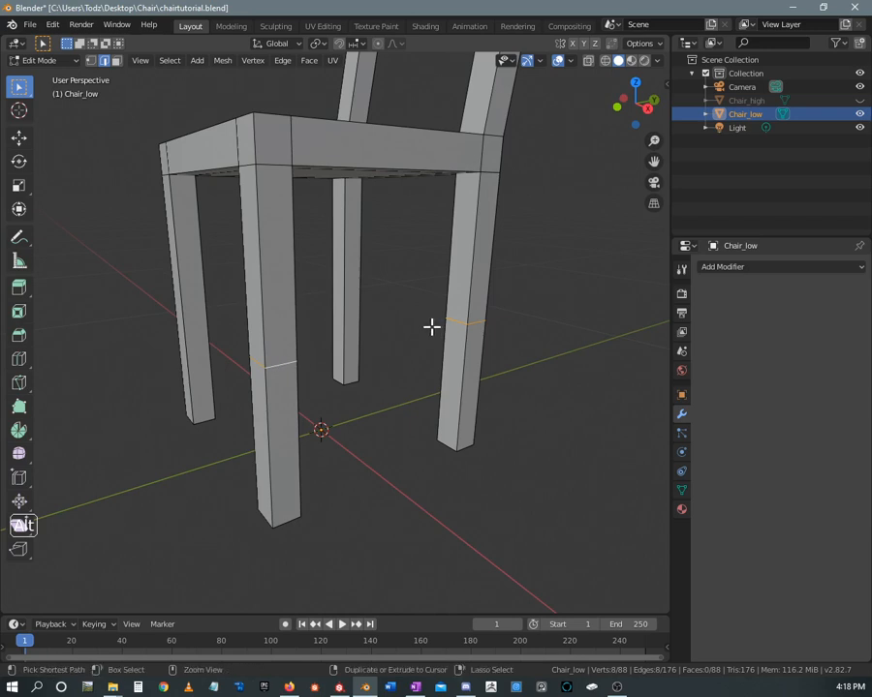
{"action": "key", "text": "ctrl+v"}
{"action": "key", "text": "Escape"}
{"action": "key", "text": "ctrl+b"}
{"action": "scroll", "coordinate": [422, 306], "scroll_direction": "up", "scroll_amount": 5}
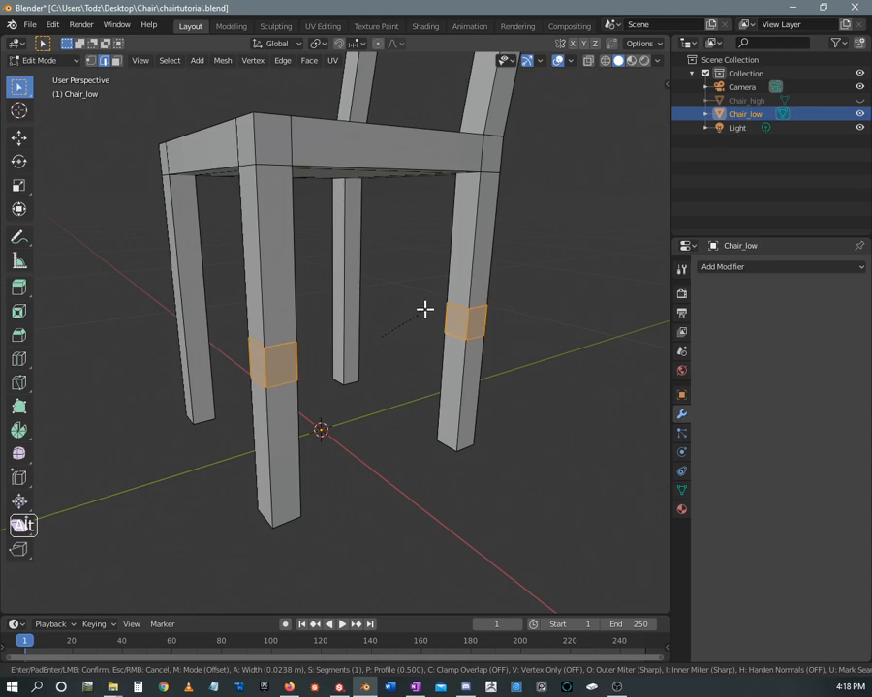
{"action": "left_click", "coordinate": [426, 308]}
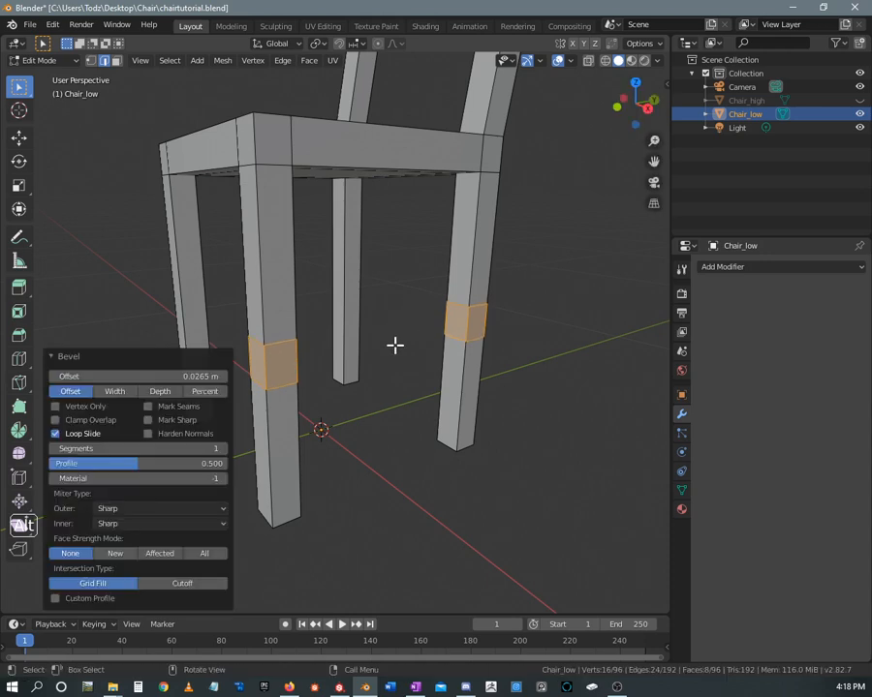
Inset the two facing inner faces between the beveled loops of both legs by about 0.0076 m
{"action": "left_click", "coordinate": [393, 405], "text": "alt"}
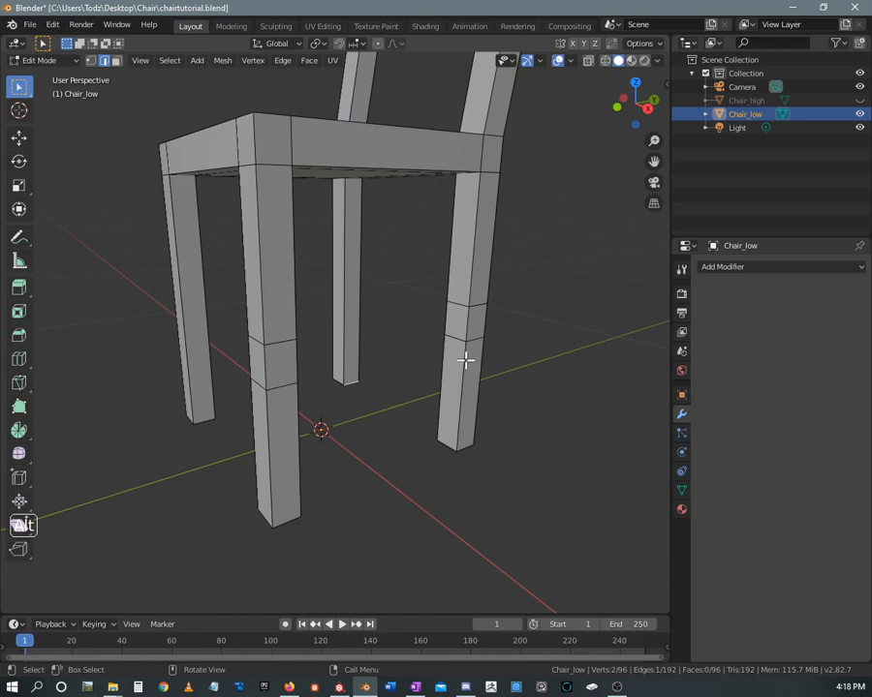
{"action": "middle_click_drag", "start_coordinate": [466, 360], "coordinate": [451, 292]}
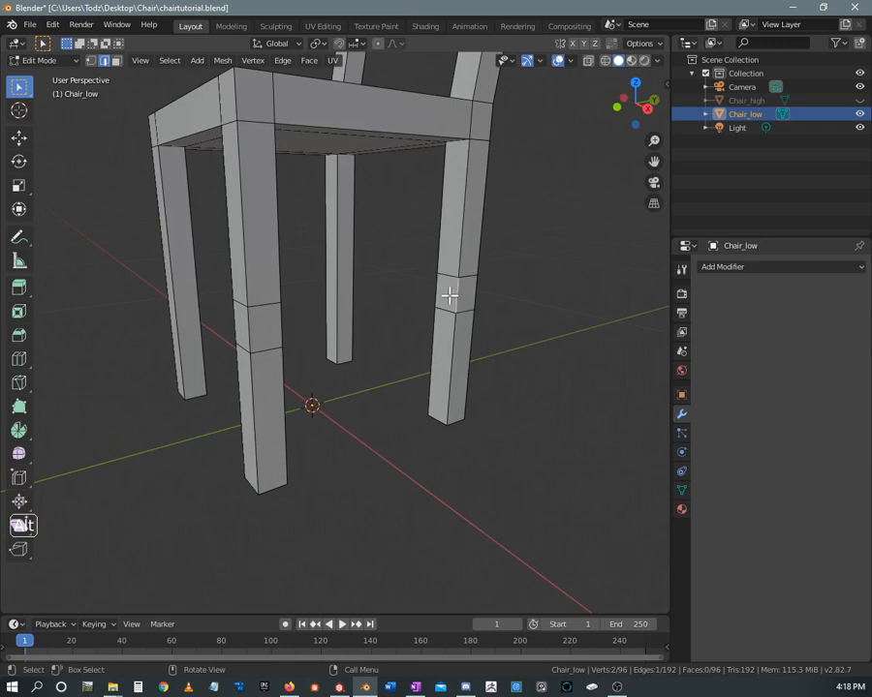
{"action": "key", "text": "3"}
{"action": "left_click", "coordinate": [447, 292]}
{"action": "mouse_move", "coordinate": [446, 291]}
{"action": "middle_mouse_down"}
{"action": "mouse_move", "coordinate": [309, 305]}
{"action": "mouse_move", "coordinate": [213, 289]}
{"action": "mouse_move", "coordinate": [380, 272]}
{"action": "mouse_move", "coordinate": [449, 294]}
{"action": "mouse_move", "coordinate": [430, 283]}
{"action": "middle_mouse_up"}
{"action": "left_click", "coordinate": [184, 277], "text": "shift"}
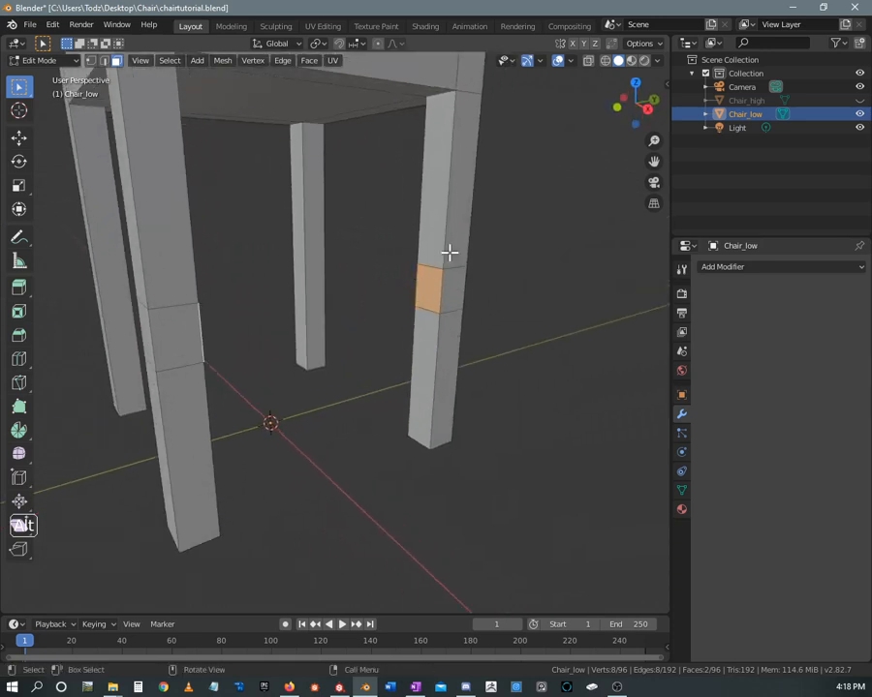
{"action": "key", "text": "i"}
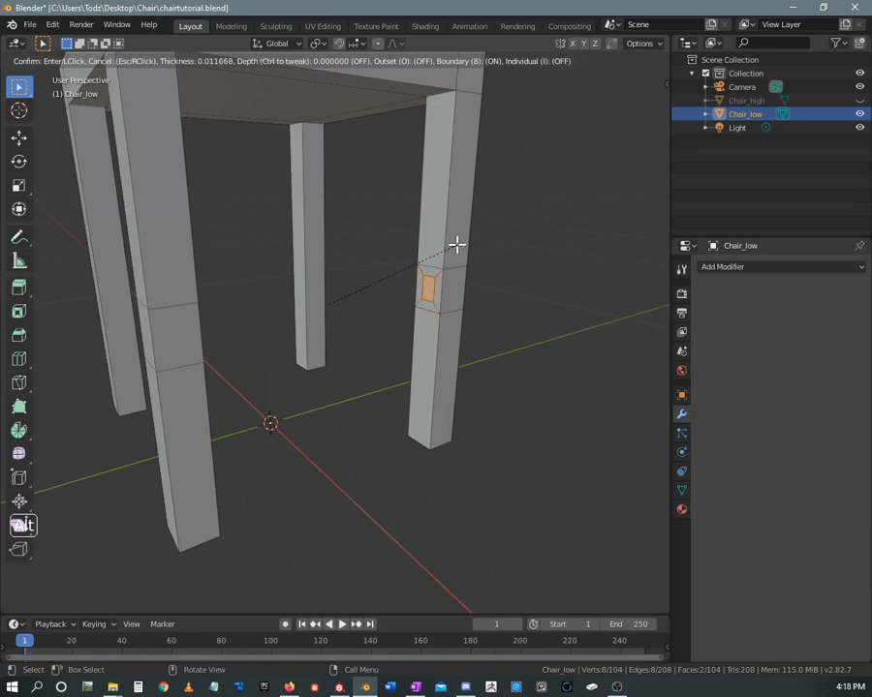
{"action": "left_click", "coordinate": [458, 241]}
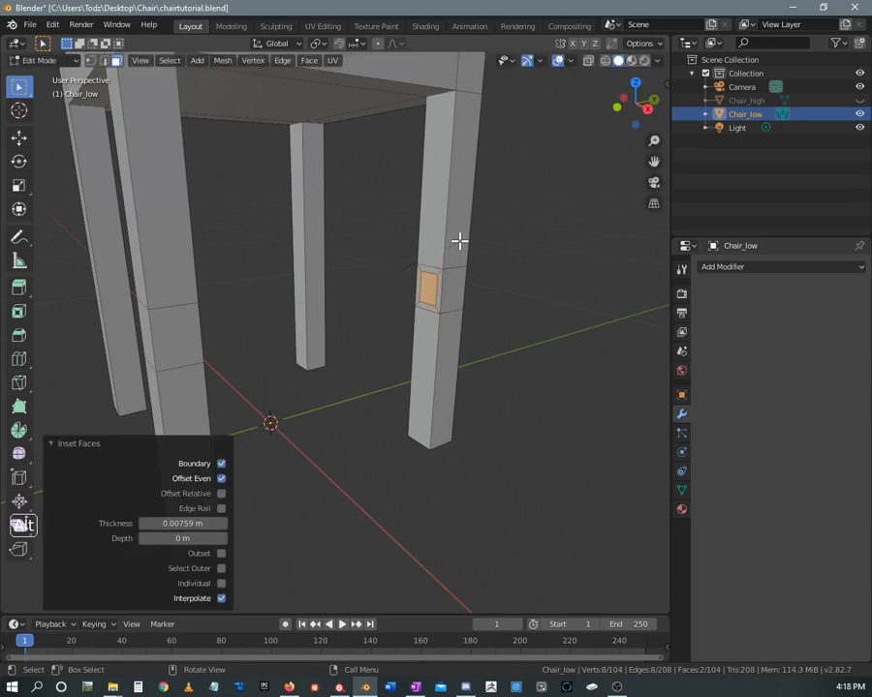
Delete the two inset faces to open holes in the facing sides of the legs
{"action": "mouse_move", "coordinate": [399, 281]}
{"action": "middle_mouse_down"}
{"action": "mouse_move", "coordinate": [287, 290]}
{"action": "mouse_move", "coordinate": [411, 287]}
{"action": "mouse_move", "coordinate": [433, 259]}
{"action": "mouse_move", "coordinate": [466, 244]}
{"action": "mouse_move", "coordinate": [392, 249]}
{"action": "mouse_move", "coordinate": [424, 249]}
{"action": "mouse_move", "coordinate": [406, 267]}
{"action": "middle_mouse_up"}
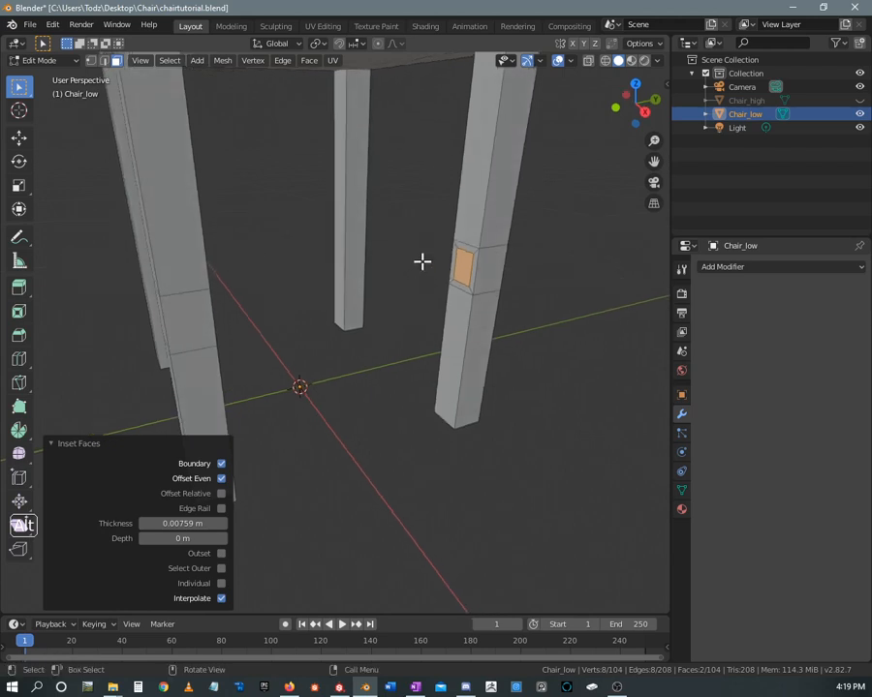
{"action": "key", "text": "x"}
{"action": "left_click", "coordinate": [402, 265]}
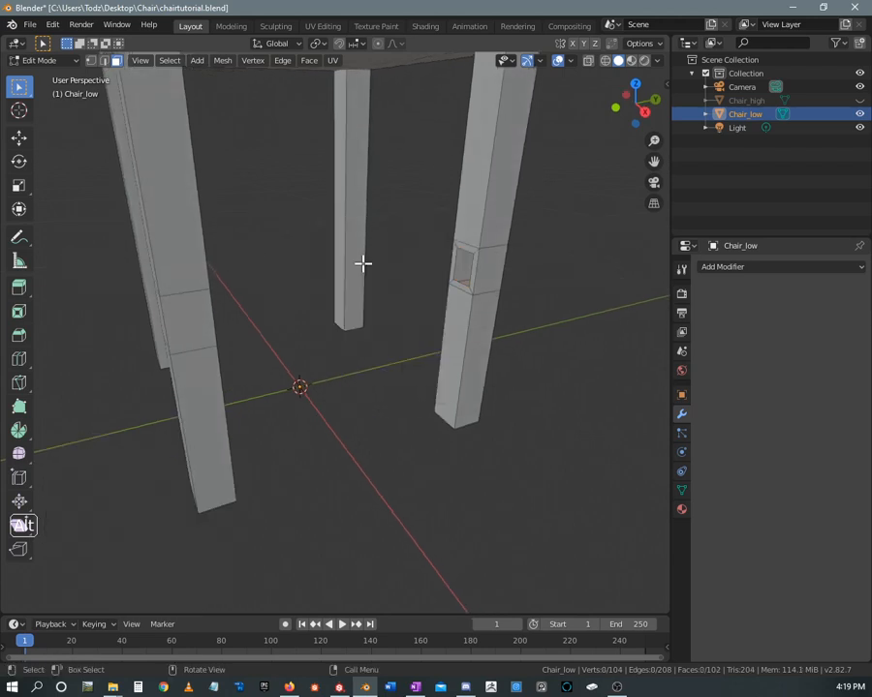
Bridge the border edge loops of the two holes to form a crossbar between the front and rear legs
{"action": "key", "text": "2"}
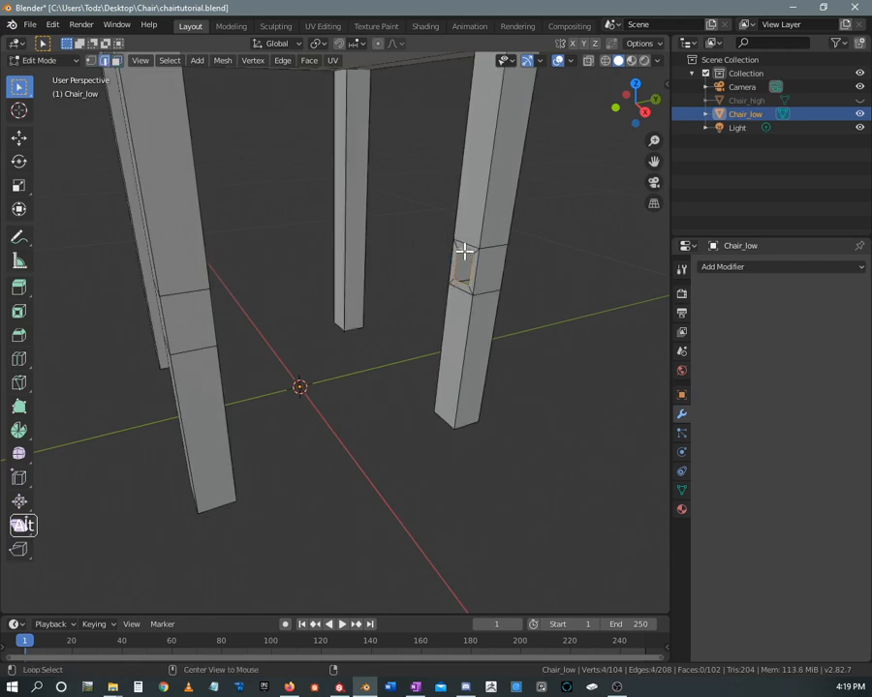
{"action": "middle_click_drag", "start_coordinate": [408, 272], "coordinate": [288, 268]}
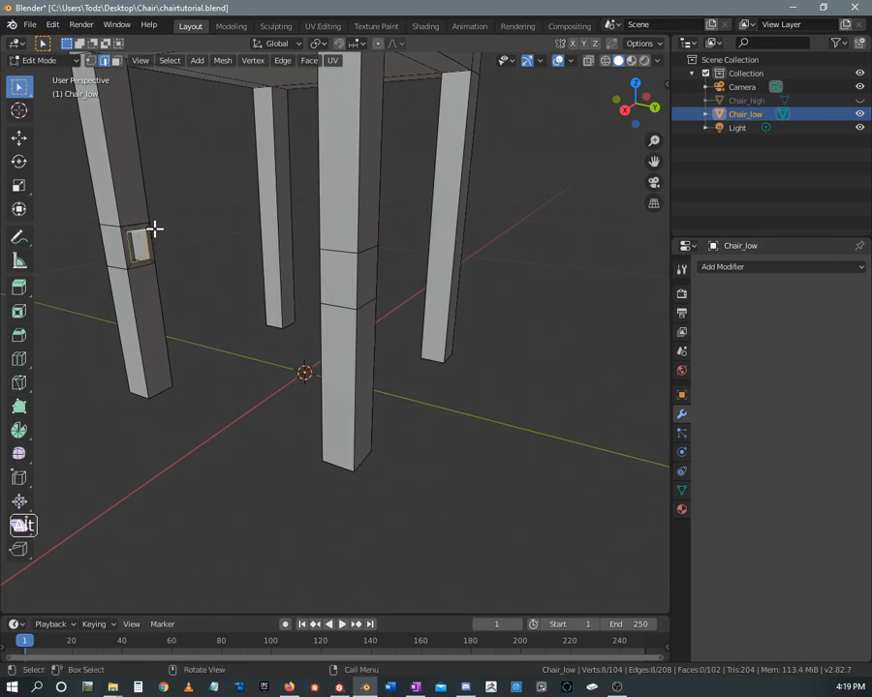
{"action": "middle_click_drag", "start_coordinate": [152, 230], "coordinate": [271, 234]}
{"action": "right_click", "coordinate": [466, 248]}
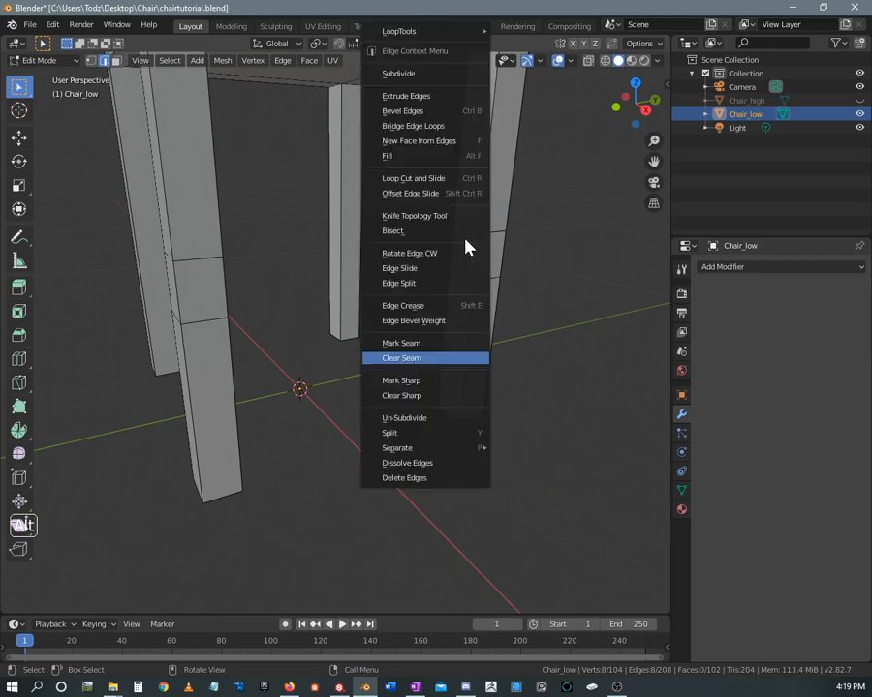
{"action": "left_click", "coordinate": [368, 126]}
{"action": "left_click", "coordinate": [393, 209]}
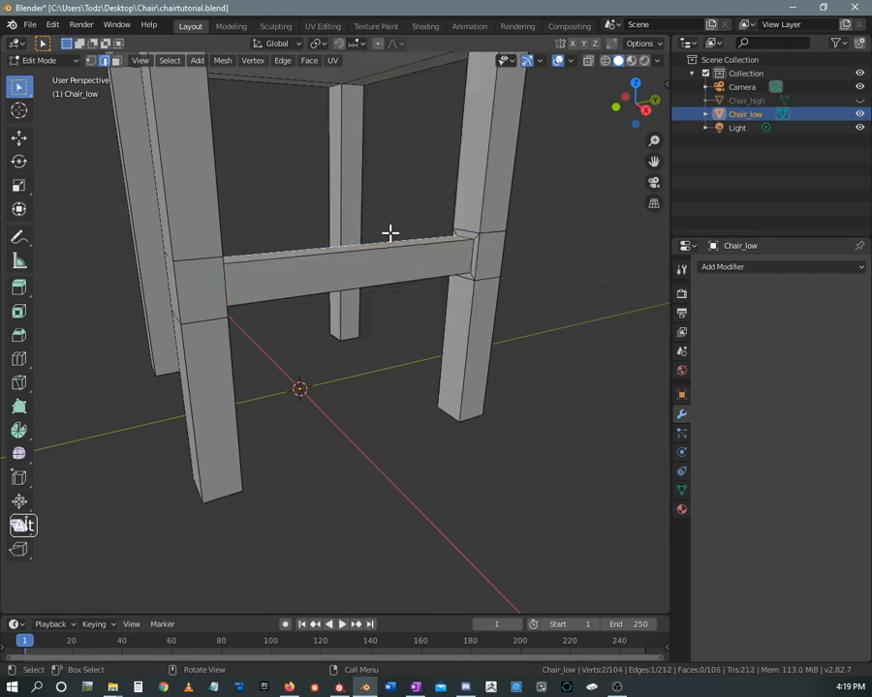
Examine the crossbar's joints and the uncut pair of legs on the chair's opposite side
{"action": "middle_click_drag", "start_coordinate": [389, 231], "coordinate": [376, 256]}
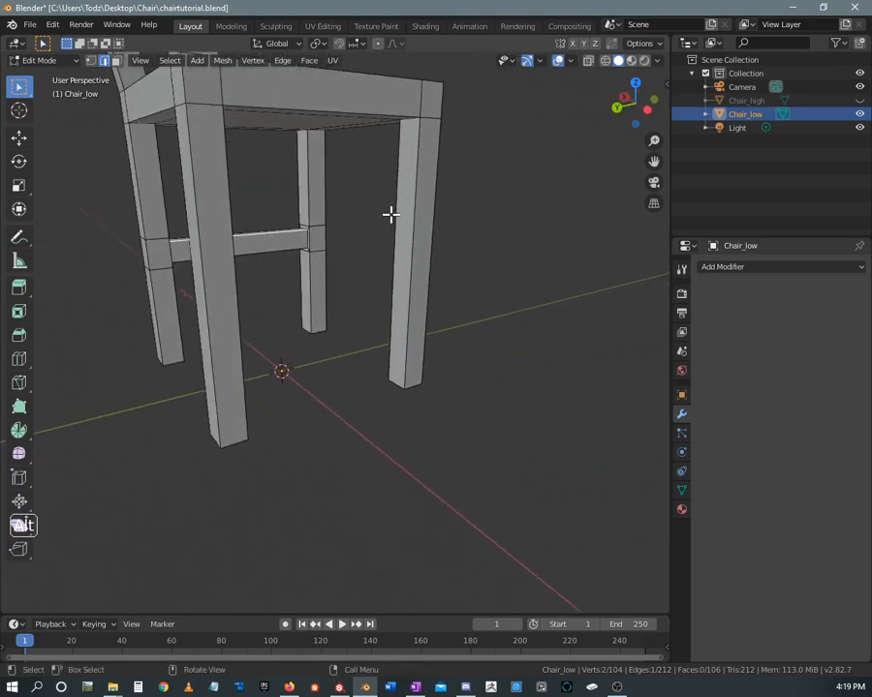
{"action": "middle_click_drag", "start_coordinate": [360, 215], "coordinate": [385, 260]}
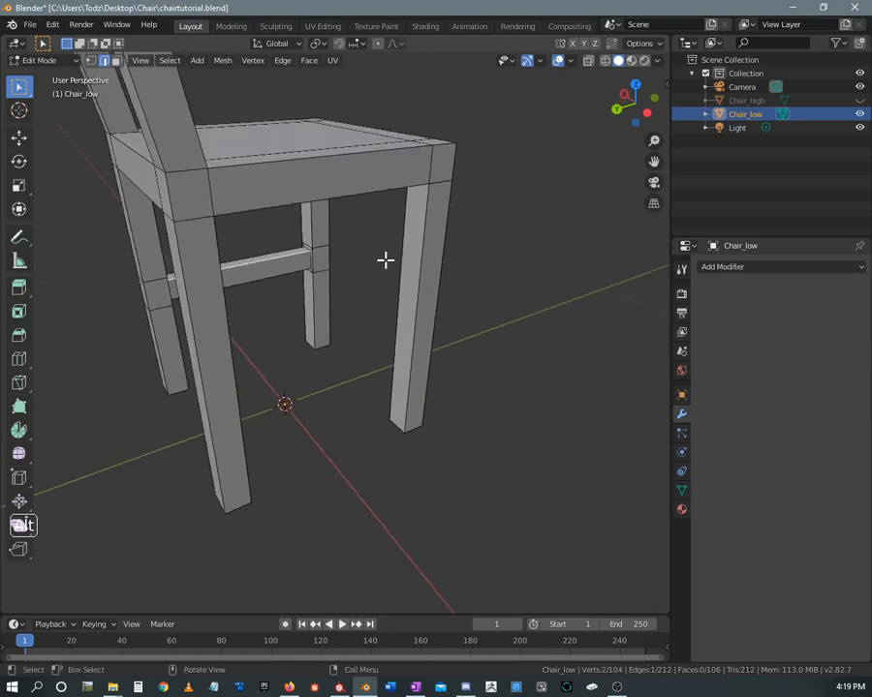
{"action": "middle_click_drag", "start_coordinate": [288, 254], "coordinate": [374, 248]}
{"action": "scroll", "coordinate": [263, 262], "scroll_direction": "up", "scroll_amount": 3}
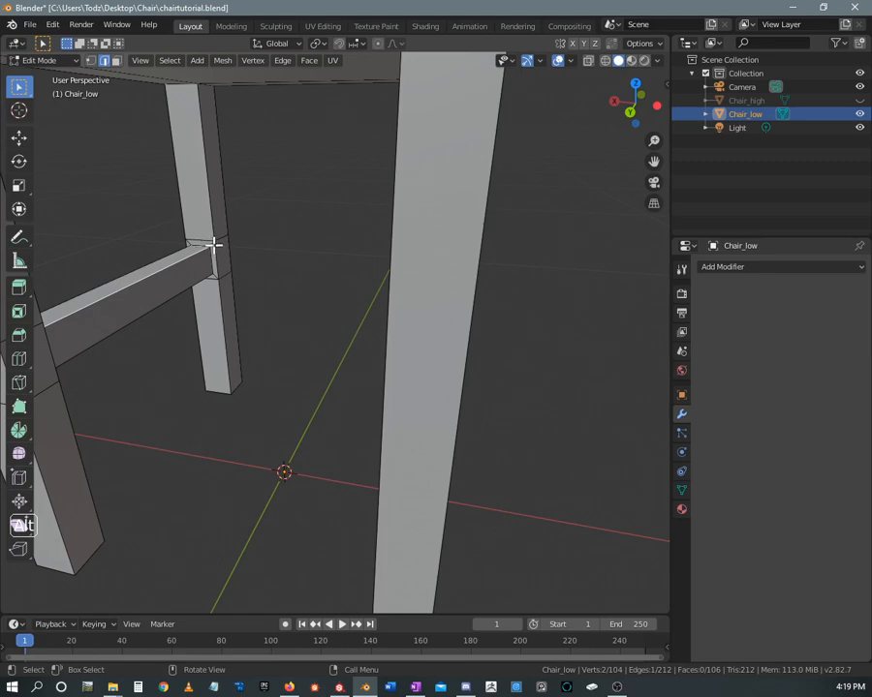
{"action": "scroll", "coordinate": [218, 273], "scroll_direction": "down", "scroll_amount": 5}
{"action": "middle_click_drag", "start_coordinate": [245, 264], "coordinate": [187, 276]}
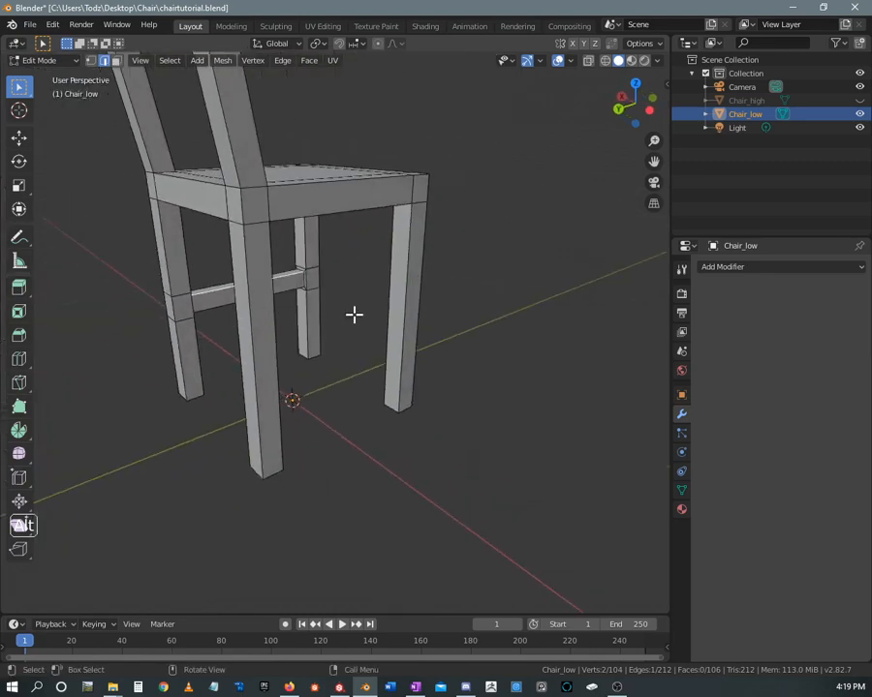
{"action": "middle_click_drag", "start_coordinate": [354, 313], "coordinate": [348, 305]}
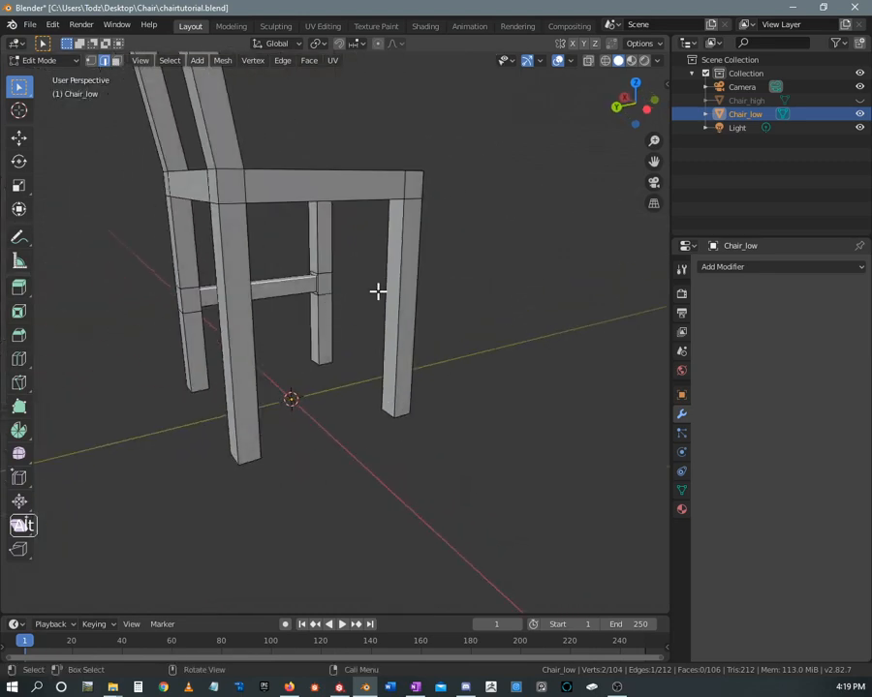
With X-ray enabled, duplicate the four side faces of the uncut front leg in place
{"action": "key", "text": "3"}
{"action": "left_click_drag", "start_coordinate": [376, 268], "coordinate": [431, 323]}
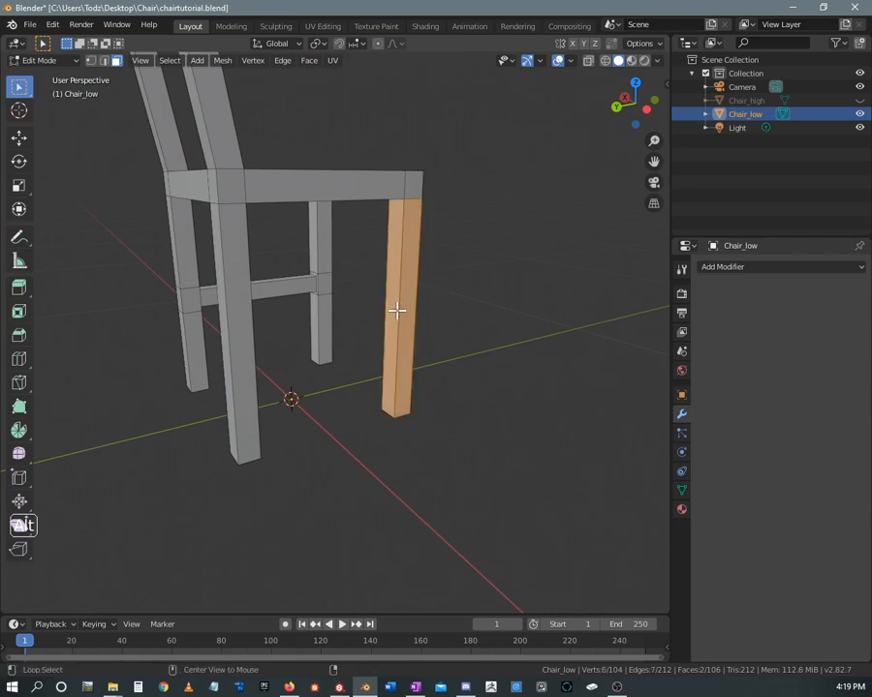
{"action": "key", "text": "alt+z"}
{"action": "left_click_drag", "start_coordinate": [377, 290], "coordinate": [440, 332]}
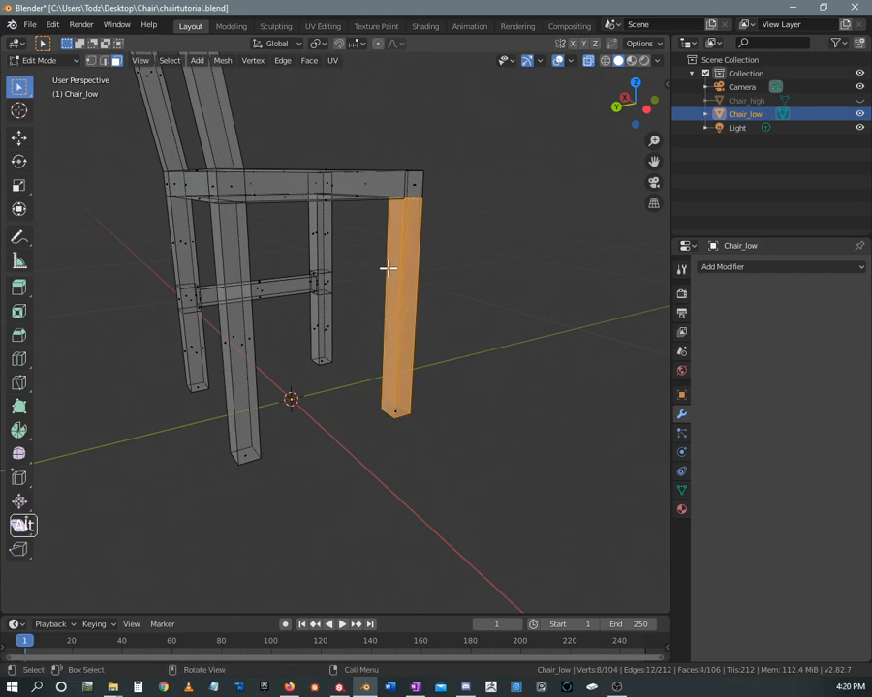
{"action": "key", "text": "shift+d"}
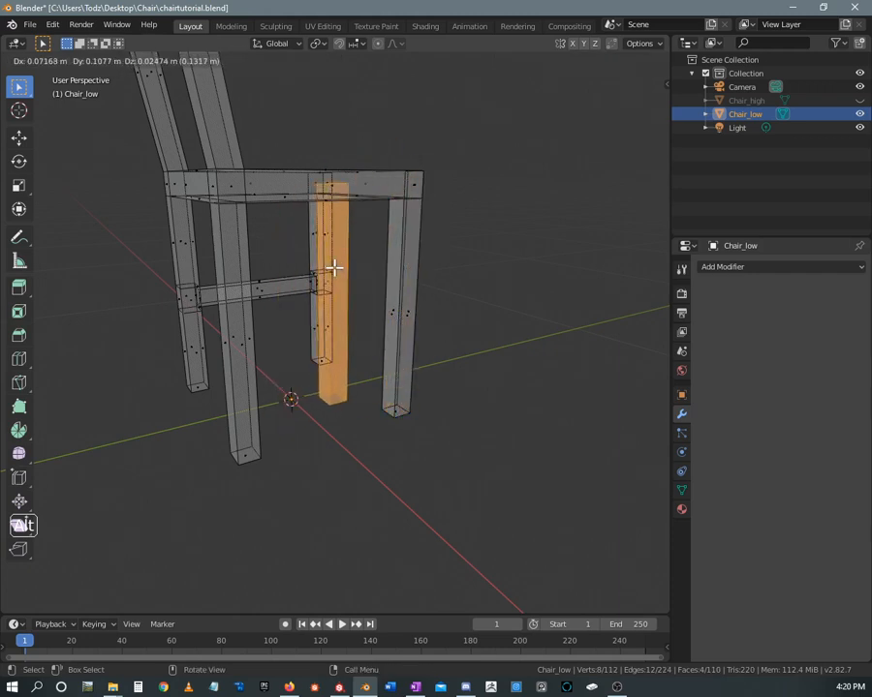
{"action": "right_click", "coordinate": [354, 258]}
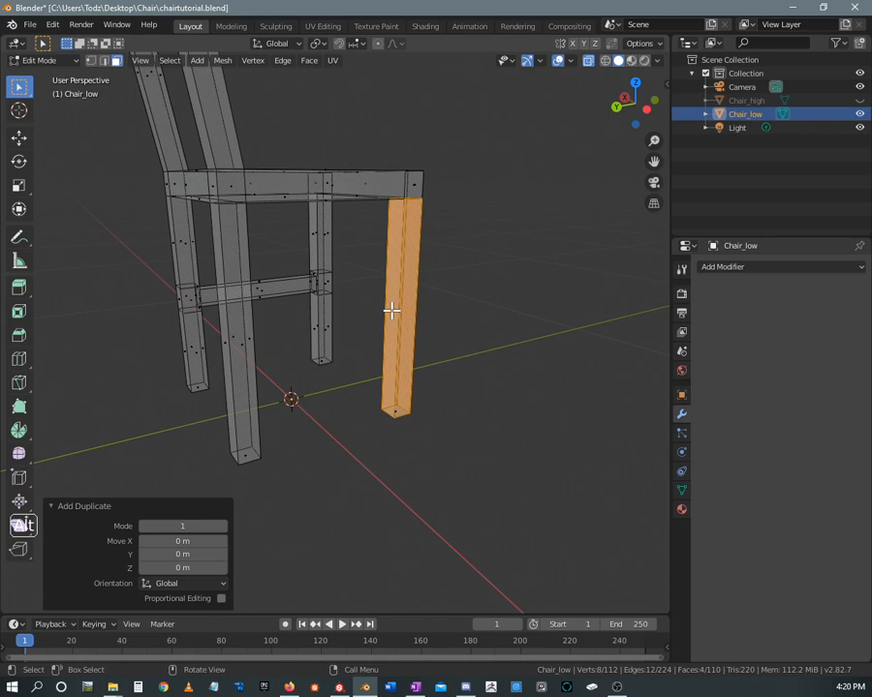
Rotate the duplicated leg faces 90° about the global X axis so they lie horizontally as a crossbar
{"action": "key", "text": "r"}
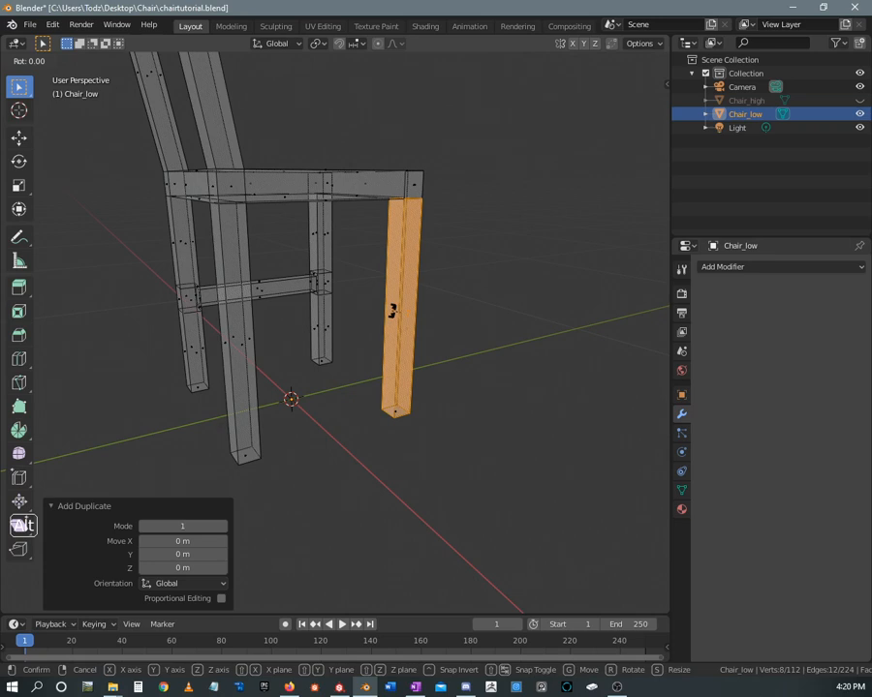
{"action": "key", "text": "x"}
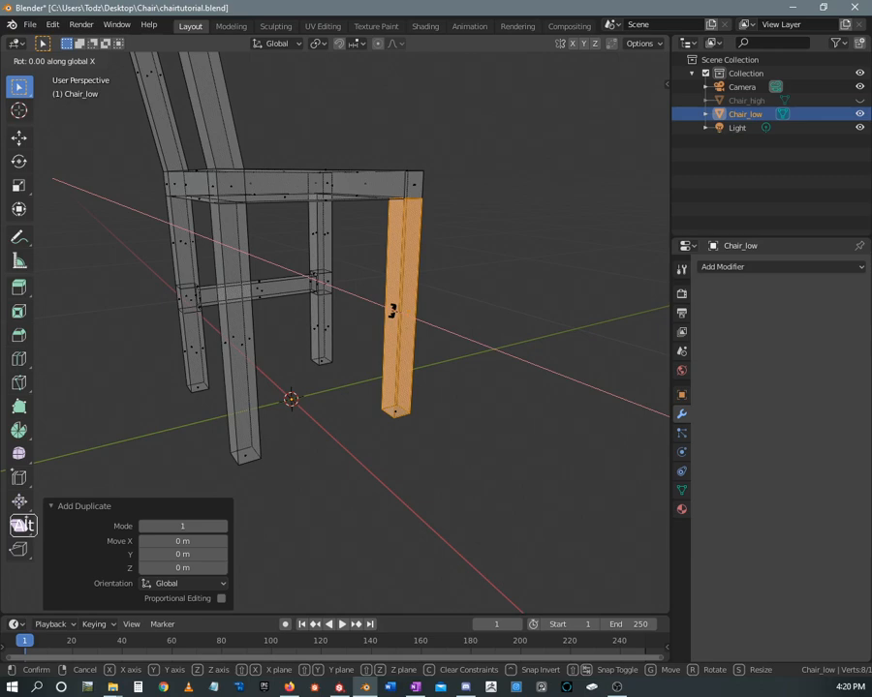
{"action": "type", "text": "90"}
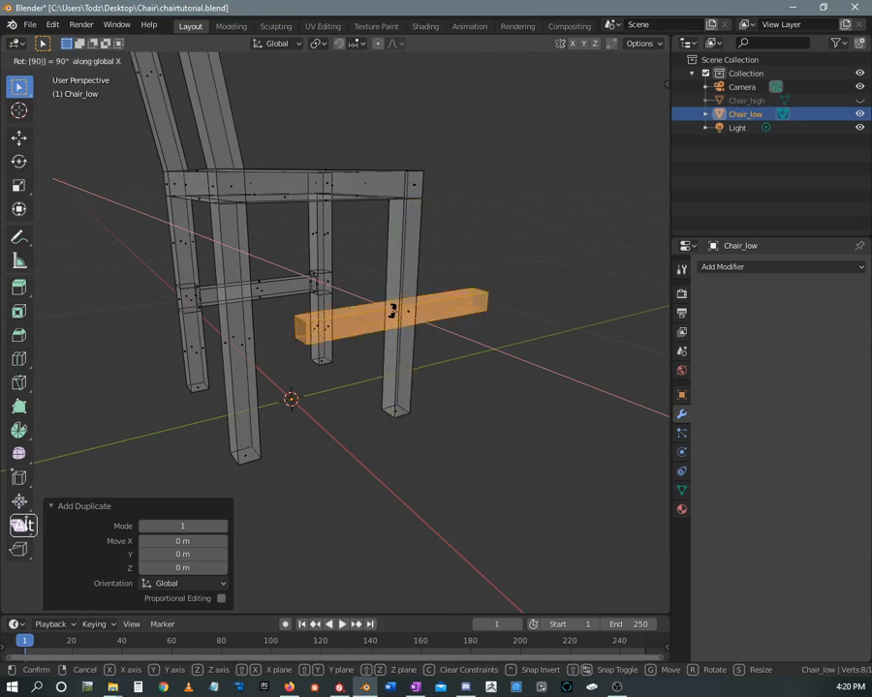
{"action": "key", "text": "Return"}
In the right orthographic view, move the rotated copy about 0.162 m along Y to center it between the front and rear legs
{"action": "key", "text": "KP_1"}
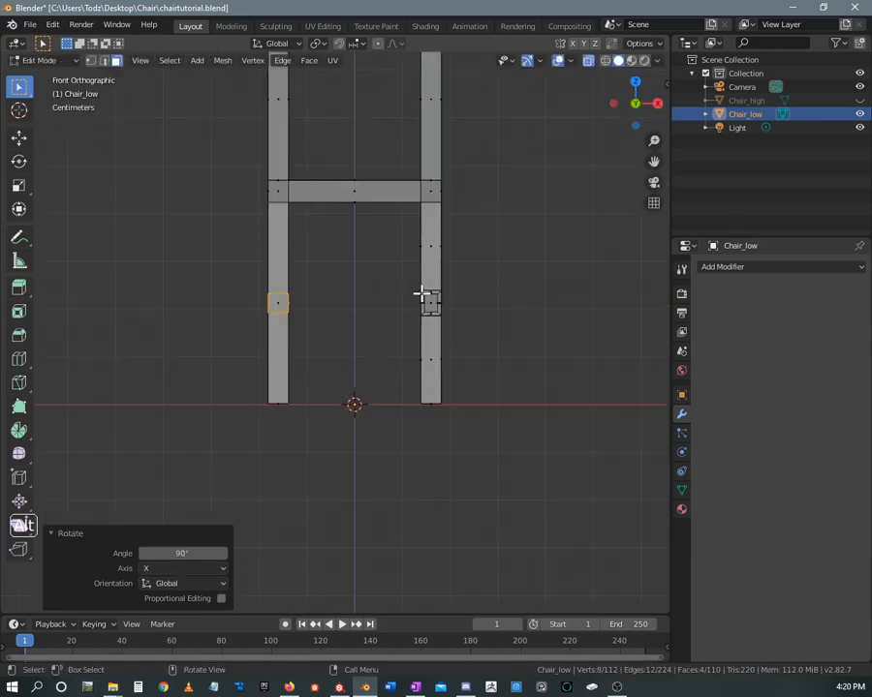
{"action": "key", "text": "KP_3"}
{"action": "scroll", "coordinate": [413, 293], "scroll_direction": "up", "scroll_amount": 3}
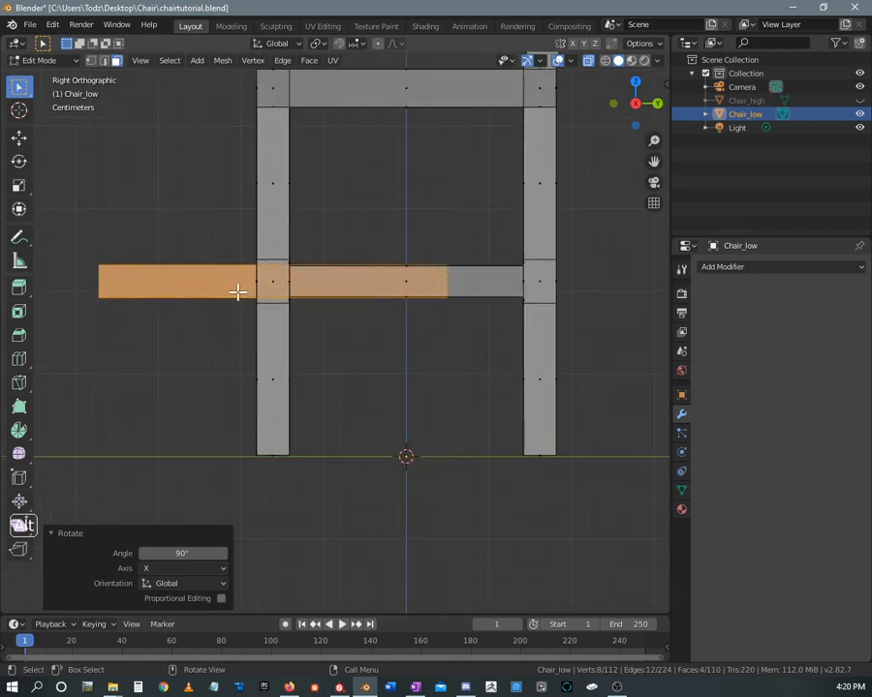
{"action": "key", "text": "g"}
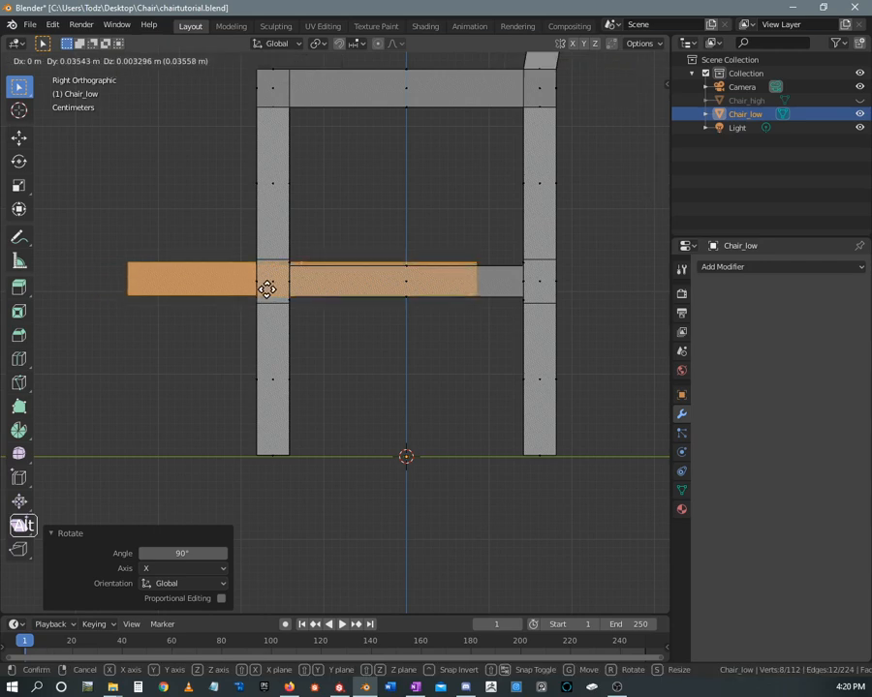
{"action": "key", "text": "y"}
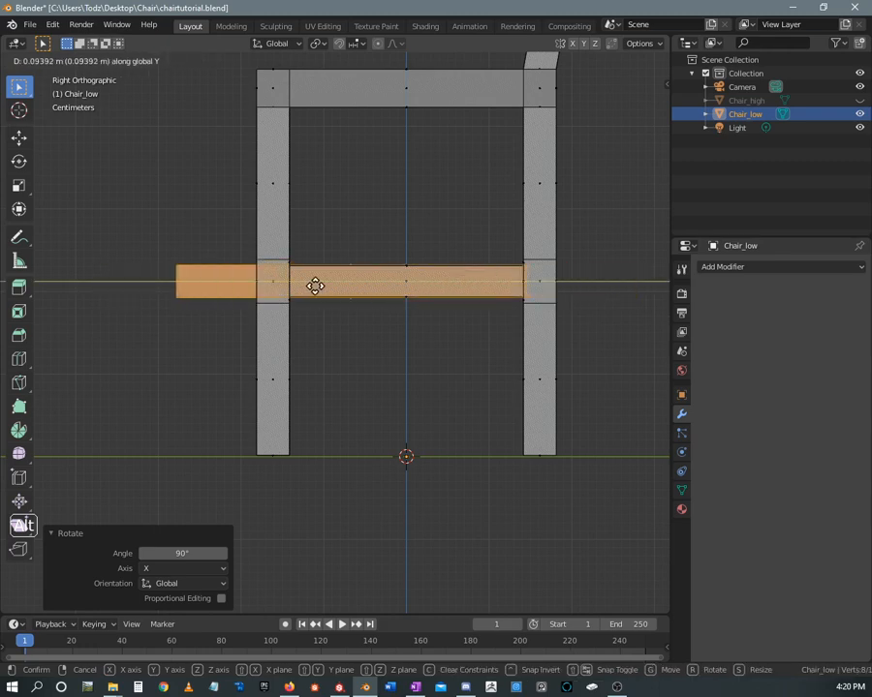
{"action": "left_click", "coordinate": [371, 282]}
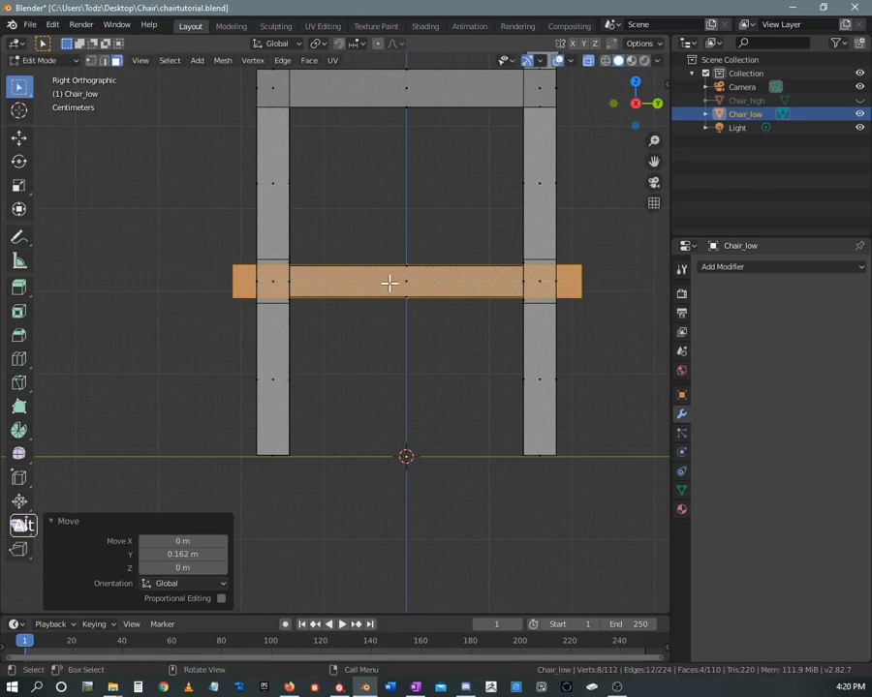
Scale the crossbar along Y to about 0.767 so both ends stop inside the legs
{"action": "key", "text": "s"}
{"action": "key", "text": "y"}
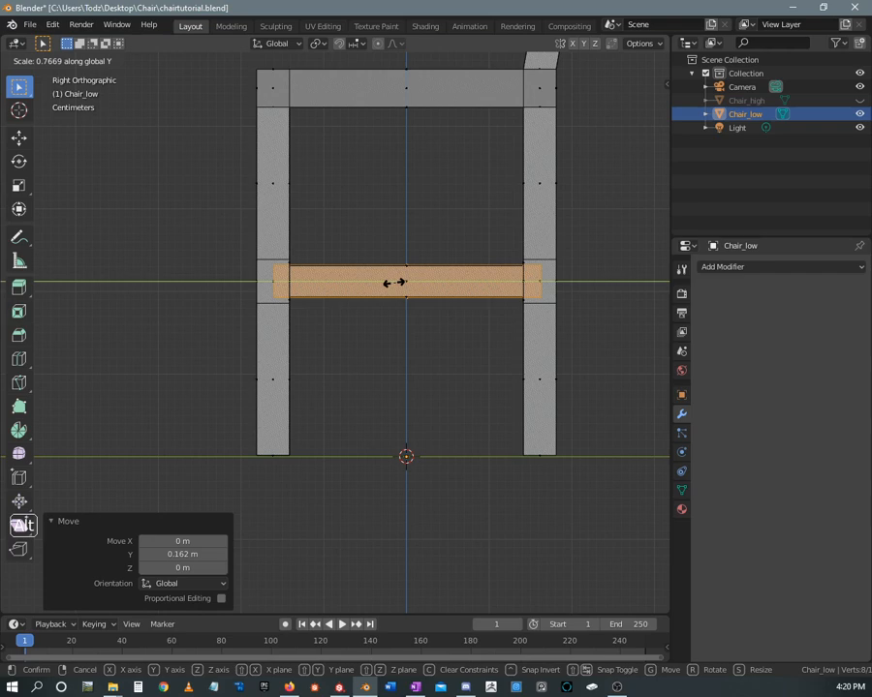
{"action": "left_click", "coordinate": [394, 282]}
{"action": "scroll", "coordinate": [500, 284], "scroll_direction": "up", "scroll_amount": 2}
{"action": "middle_click_drag", "start_coordinate": [499, 283], "coordinate": [317, 342], "text": "shift"}
{"action": "scroll", "coordinate": [406, 337], "scroll_direction": "up", "scroll_amount": 3}
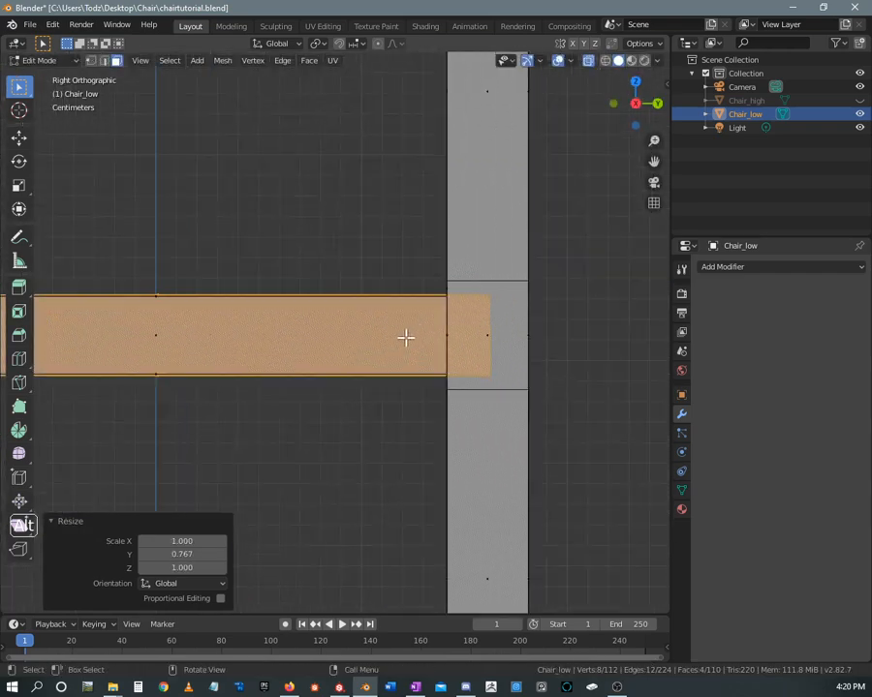
{"action": "scroll", "coordinate": [480, 374], "scroll_direction": "down", "scroll_amount": 1}
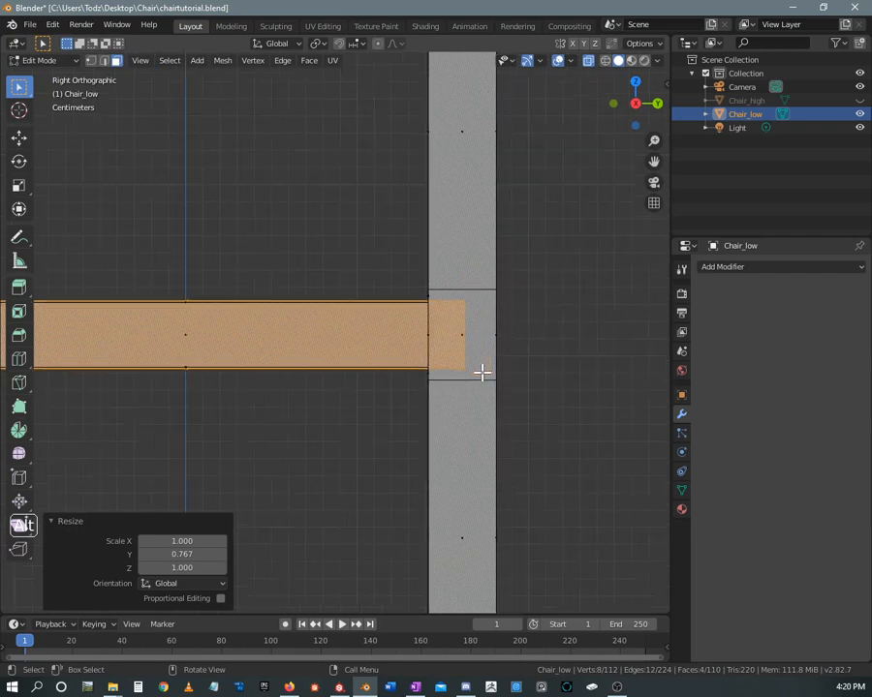
{"action": "scroll", "coordinate": [387, 368], "scroll_direction": "down", "scroll_amount": 3}
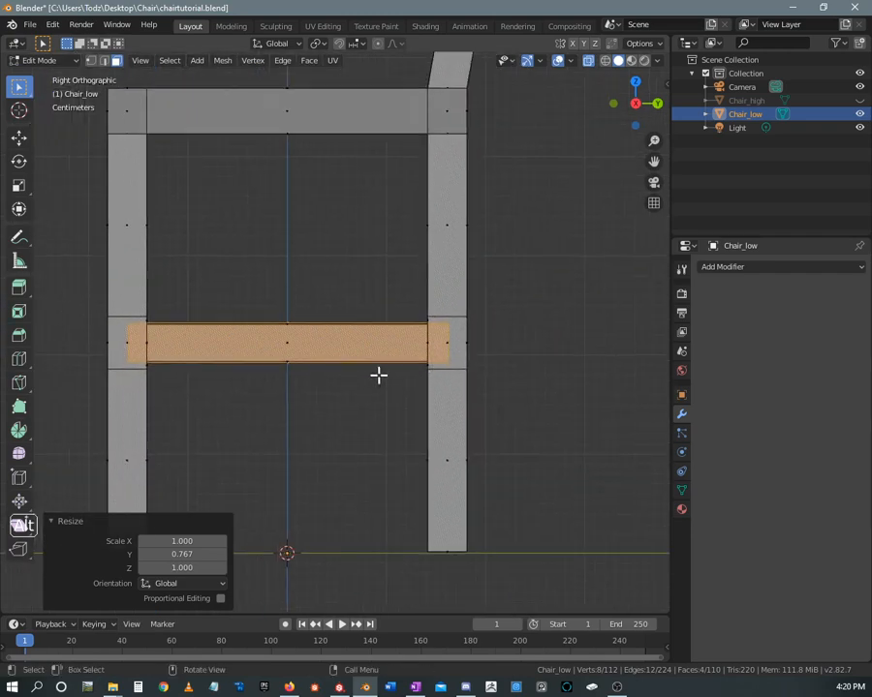
{"action": "key", "text": "Tab"}
{"action": "key", "text": "Tab"}
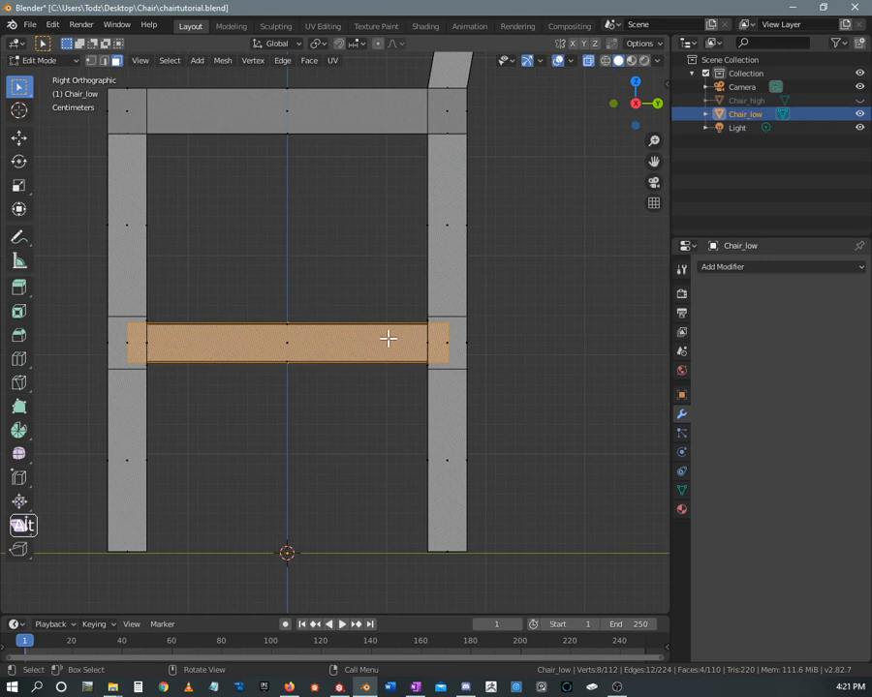
Select the four vertices at the crossbar's rear end and move them about 0.013 m inward along Y
{"action": "key", "text": "1"}
{"action": "key", "text": "alt+a"}
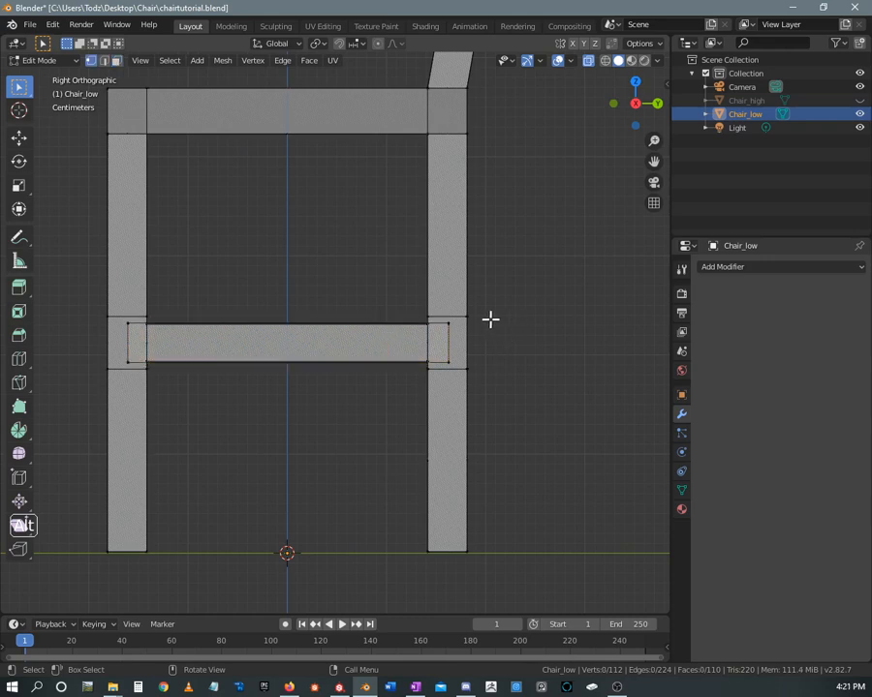
{"action": "left_click_drag", "start_coordinate": [439, 305], "coordinate": [453, 388]}
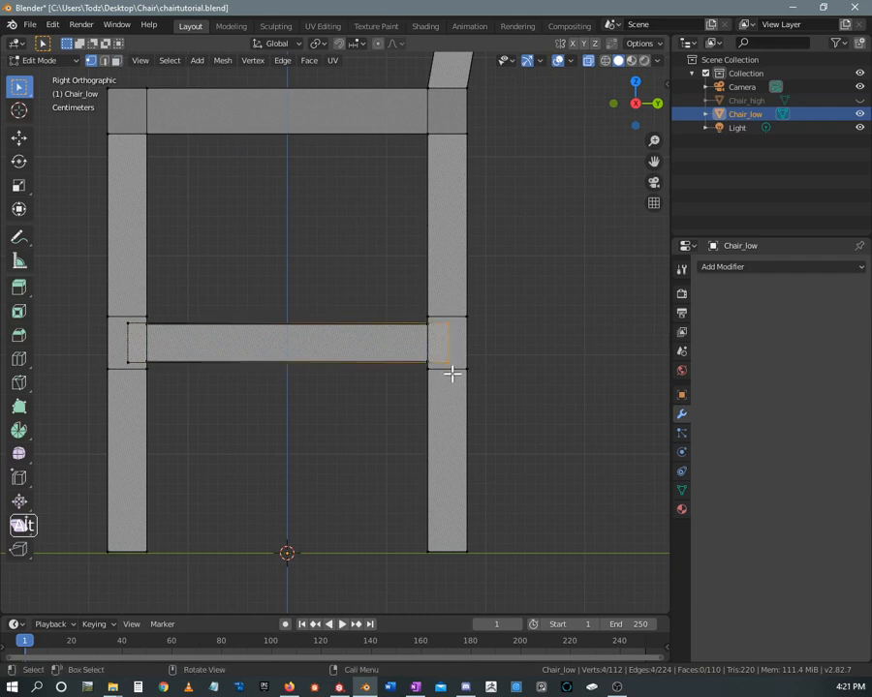
{"action": "key", "text": "g"}
{"action": "key", "text": "y"}
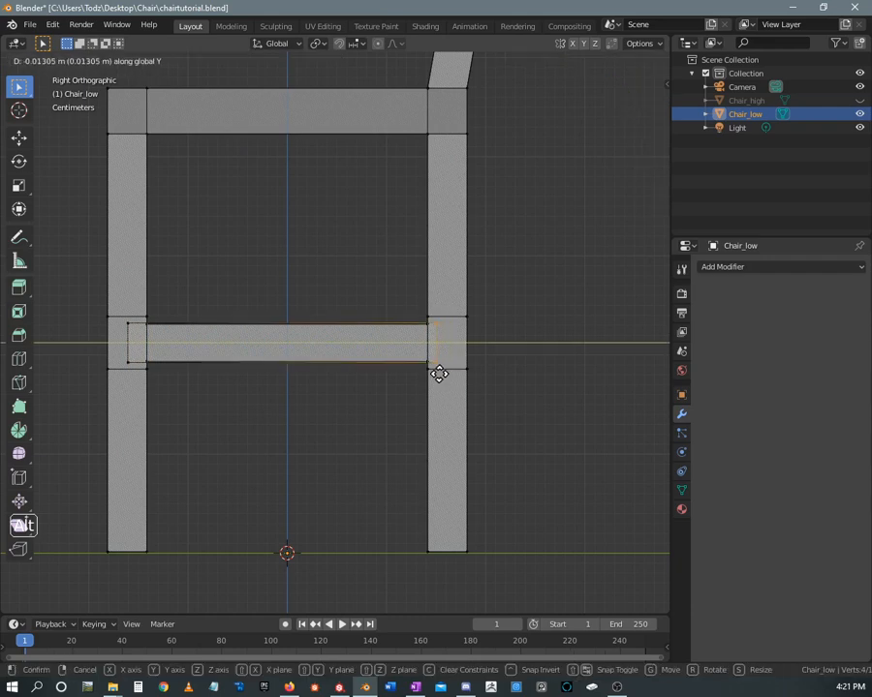
{"action": "left_click", "coordinate": [439, 374]}
Select the four vertices at the crossbar's front end and move them about 0.014 m inward along Y
{"action": "left_click_drag", "start_coordinate": [112, 291], "coordinate": [150, 393]}
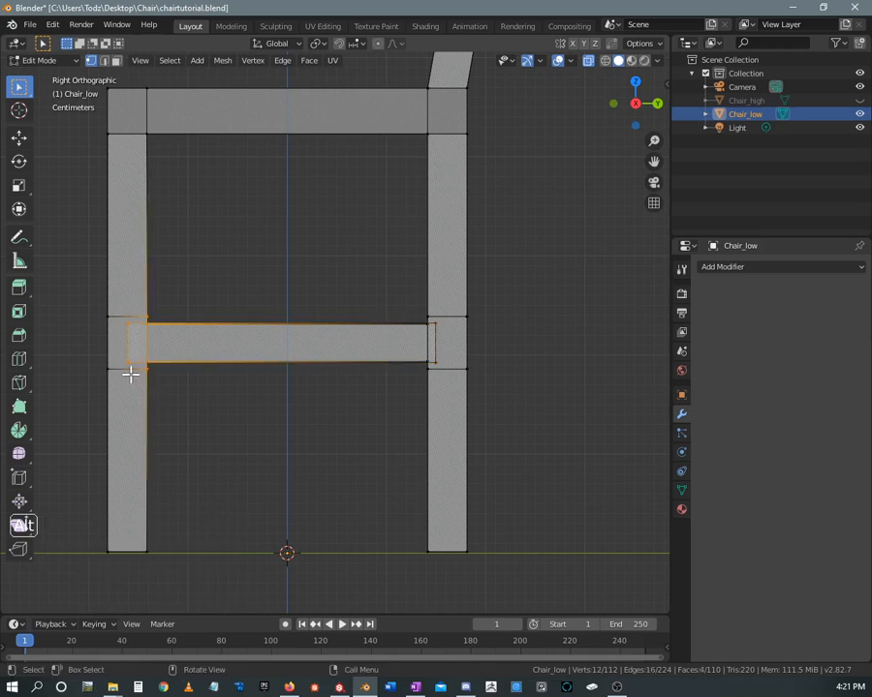
{"action": "left_click", "coordinate": [114, 293]}
{"action": "left_click_drag", "start_coordinate": [114, 292], "coordinate": [129, 393]}
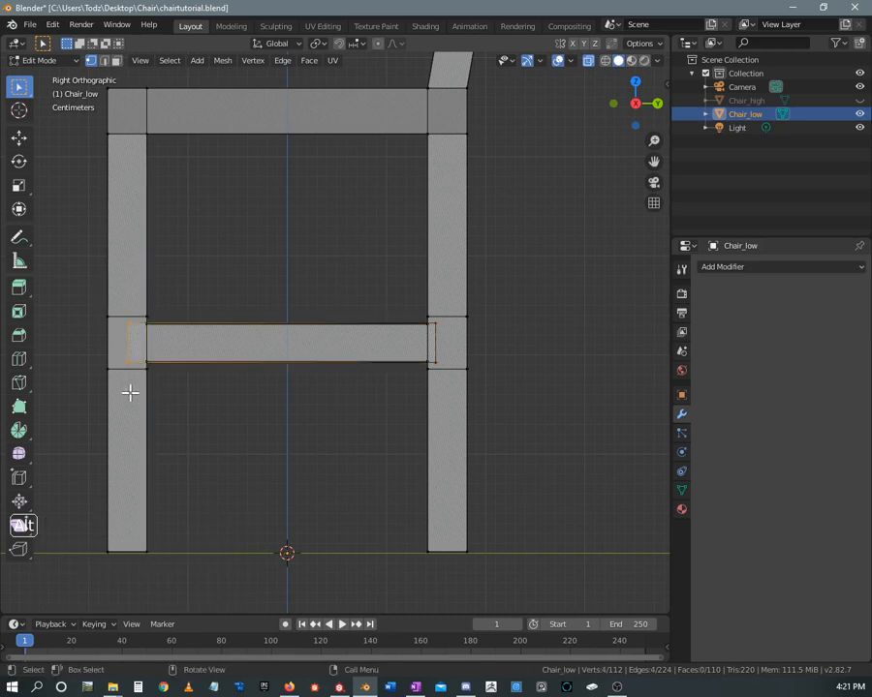
{"action": "key", "text": "g"}
{"action": "key", "text": "y"}
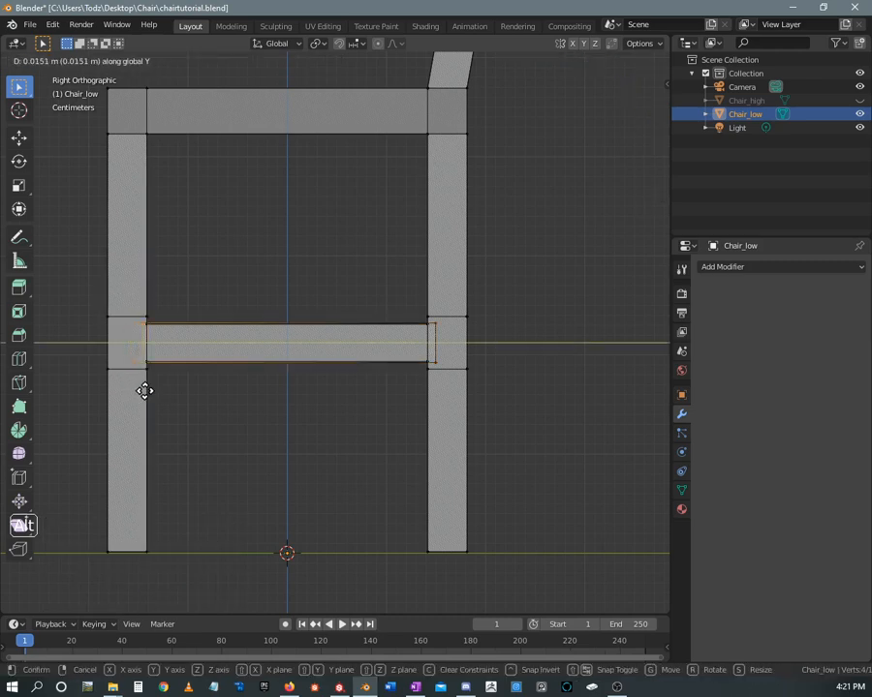
{"action": "left_click", "coordinate": [143, 389]}
Try nudging the crossbar's front end against the leg's inner edge, and undo both moves of that end
{"action": "middle_click_drag", "start_coordinate": [153, 368], "coordinate": [295, 304], "text": "shift"}
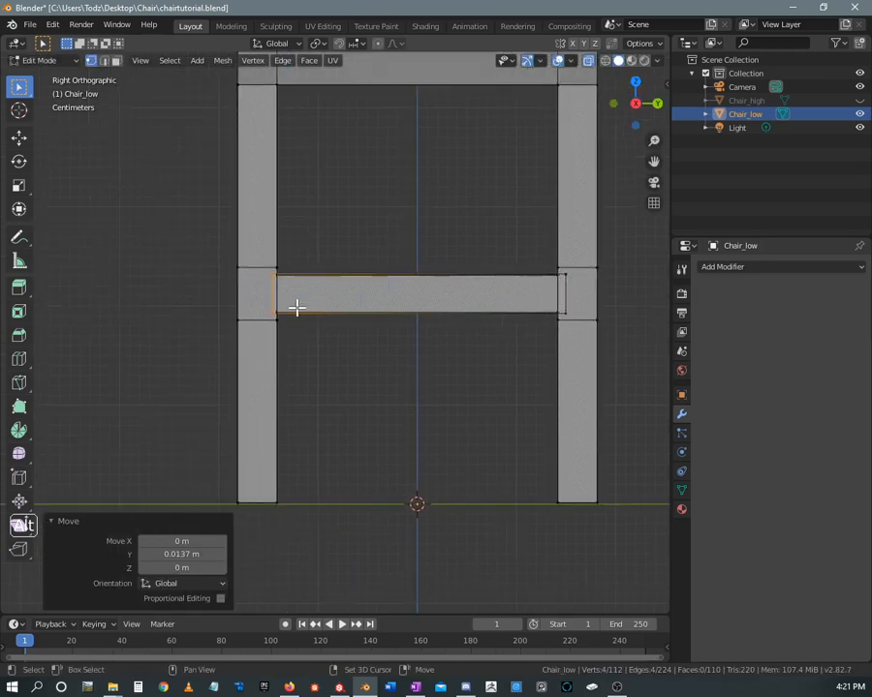
{"action": "scroll", "coordinate": [247, 265], "scroll_direction": "up", "scroll_amount": 5}
{"action": "middle_click_drag", "start_coordinate": [242, 249], "coordinate": [274, 284], "text": "shift"}
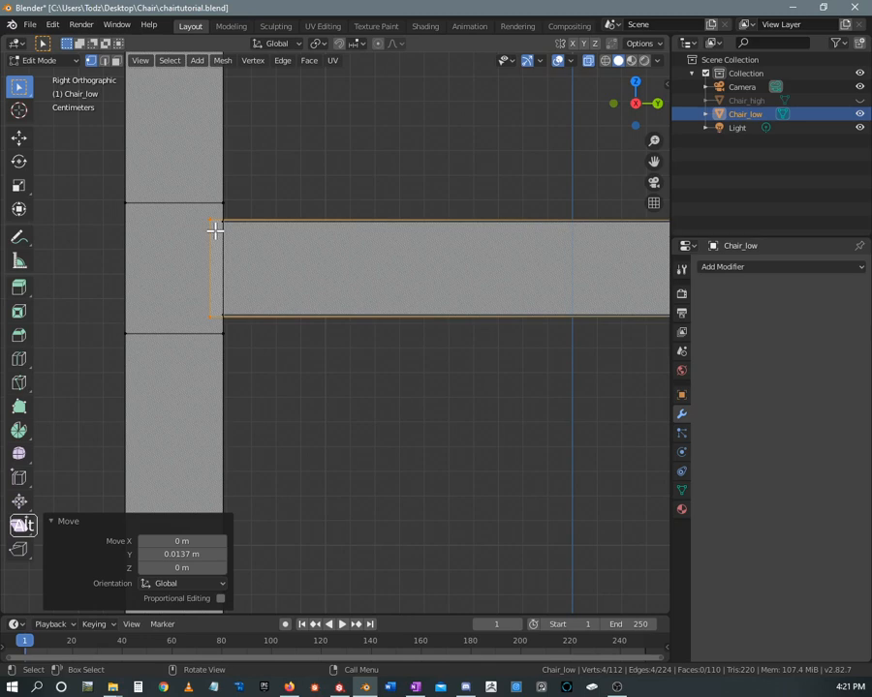
{"action": "key", "text": "g"}
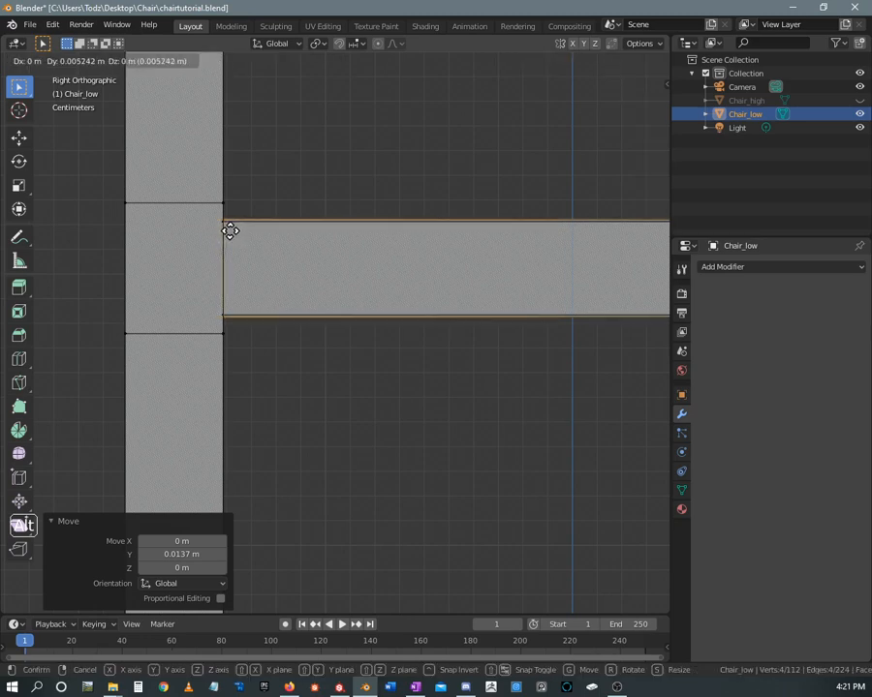
{"action": "left_click", "coordinate": [215, 230]}
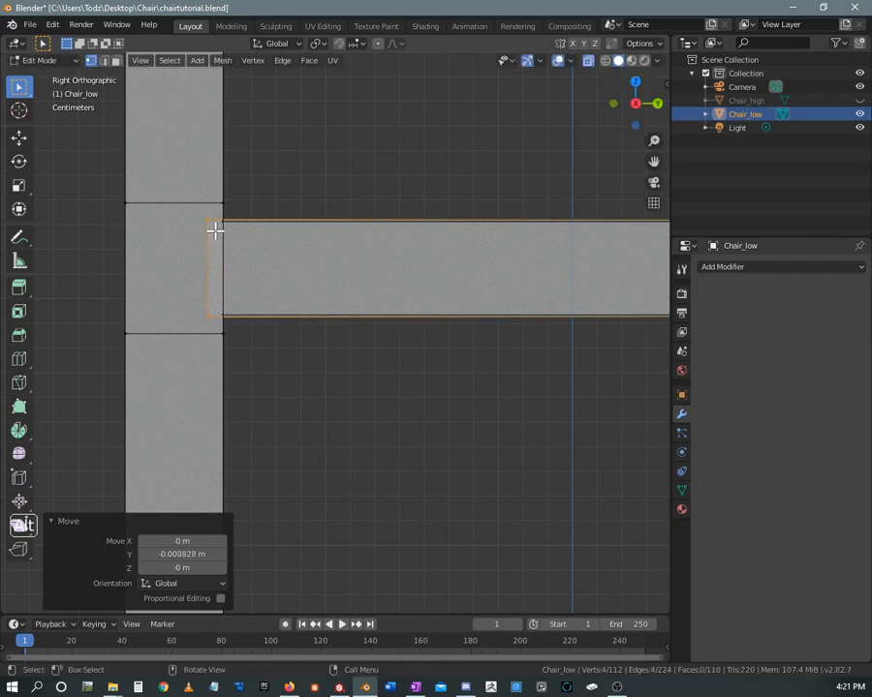
{"action": "key", "text": "ctrl+z"}
{"action": "key", "text": "ctrl+z"}
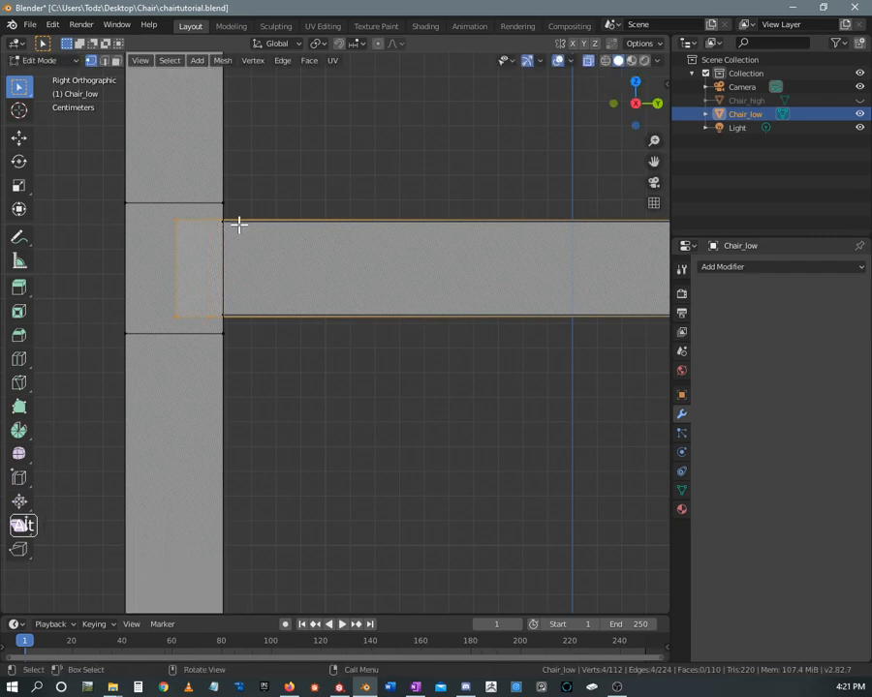
Turn off X-ray display and return to Object Mode
{"action": "middle_click_drag", "start_coordinate": [165, 243], "coordinate": [372, 316]}
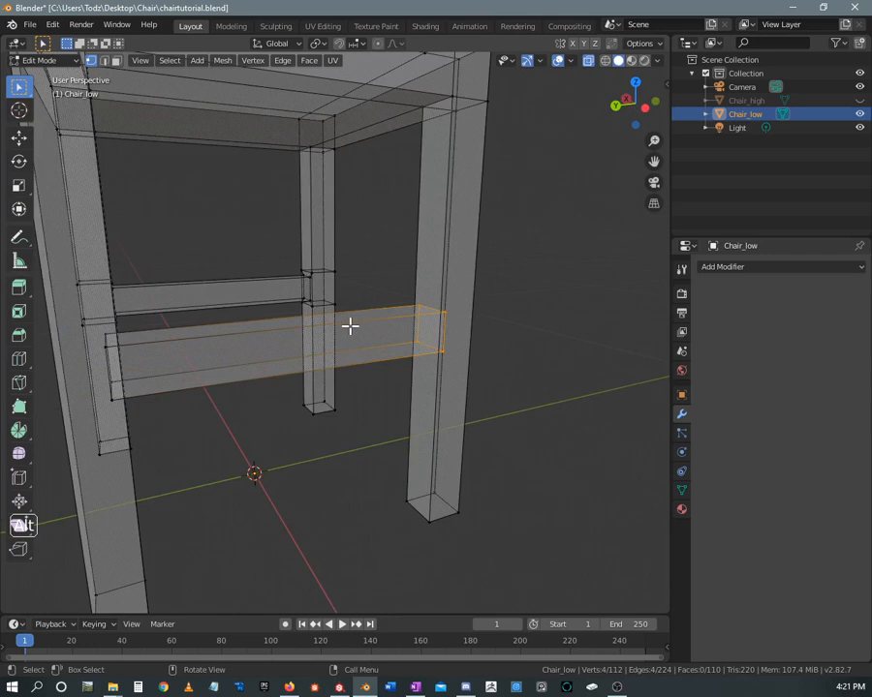
{"action": "key", "text": "Tab"}
{"action": "key", "text": "Tab"}
{"action": "key", "text": "alt+z"}
{"action": "key", "text": "Tab"}
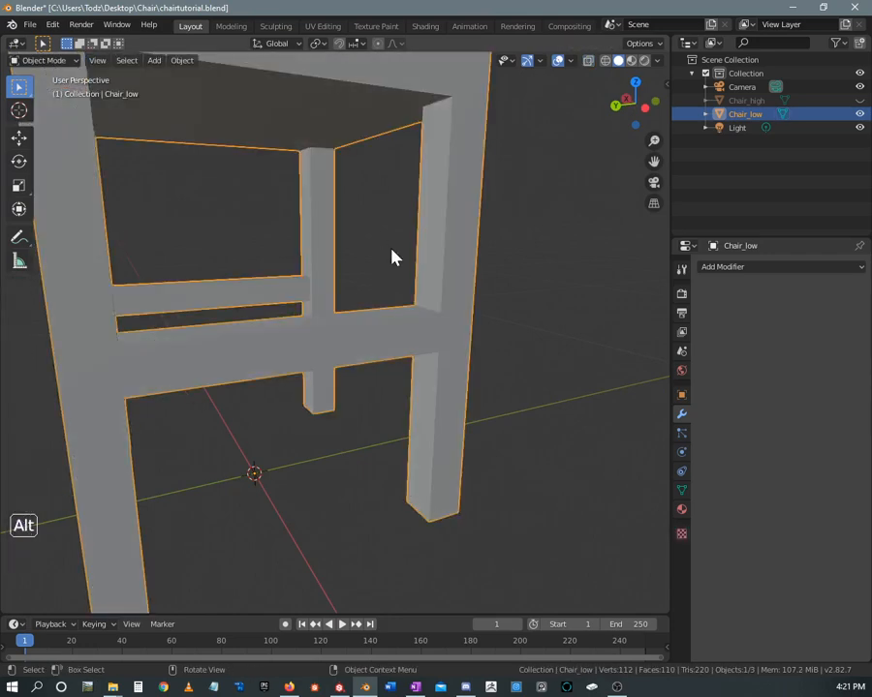
Deselect the chair and examine how the new crossbar meets the front and rear legs
{"action": "key", "text": "Tab"}
{"action": "key", "text": "Tab"}
{"action": "left_click", "coordinate": [392, 252]}
{"action": "scroll", "coordinate": [384, 258], "scroll_direction": "down", "scroll_amount": 5}
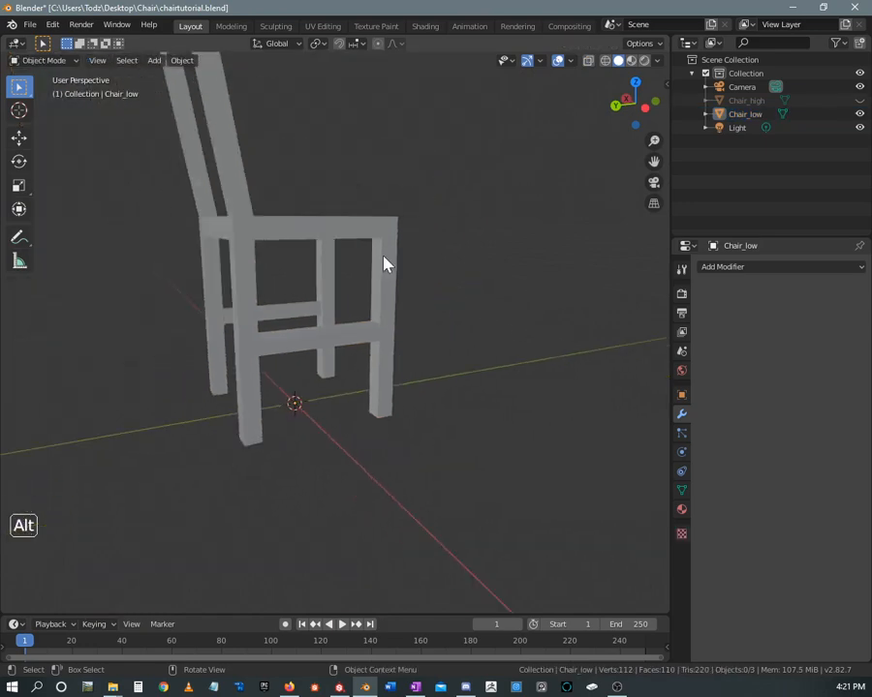
{"action": "middle_click_drag", "start_coordinate": [384, 257], "coordinate": [368, 315]}
{"action": "scroll", "coordinate": [368, 315], "scroll_direction": "up", "scroll_amount": 2}
{"action": "scroll", "coordinate": [368, 320], "scroll_direction": "up", "scroll_amount": 5}
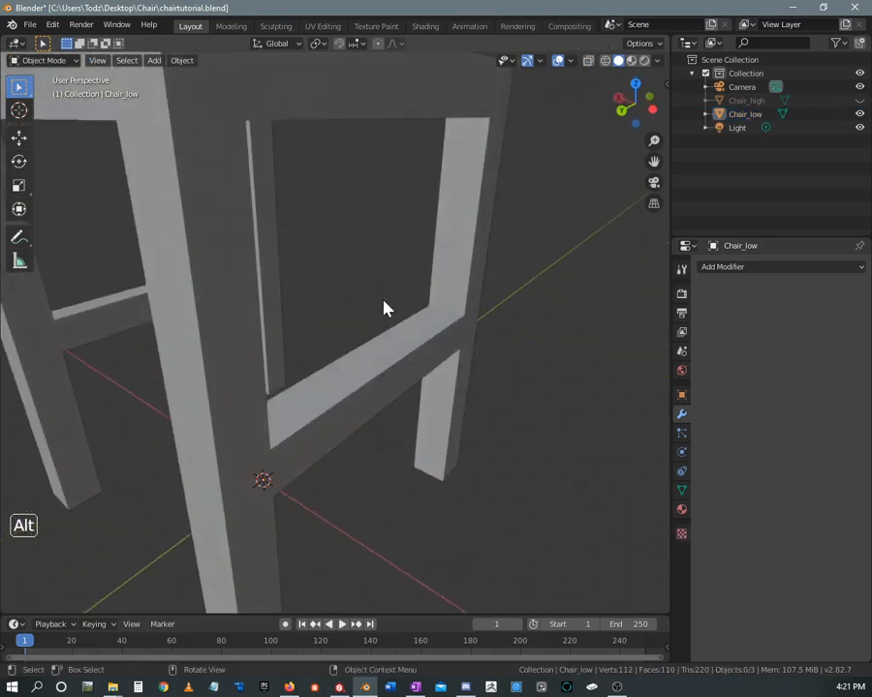
Edit the chair mesh in face select mode, selecting first the crossbar's linked faces and then those of the main chair body
{"action": "left_click", "coordinate": [395, 360]}
{"action": "key", "text": "Tab"}
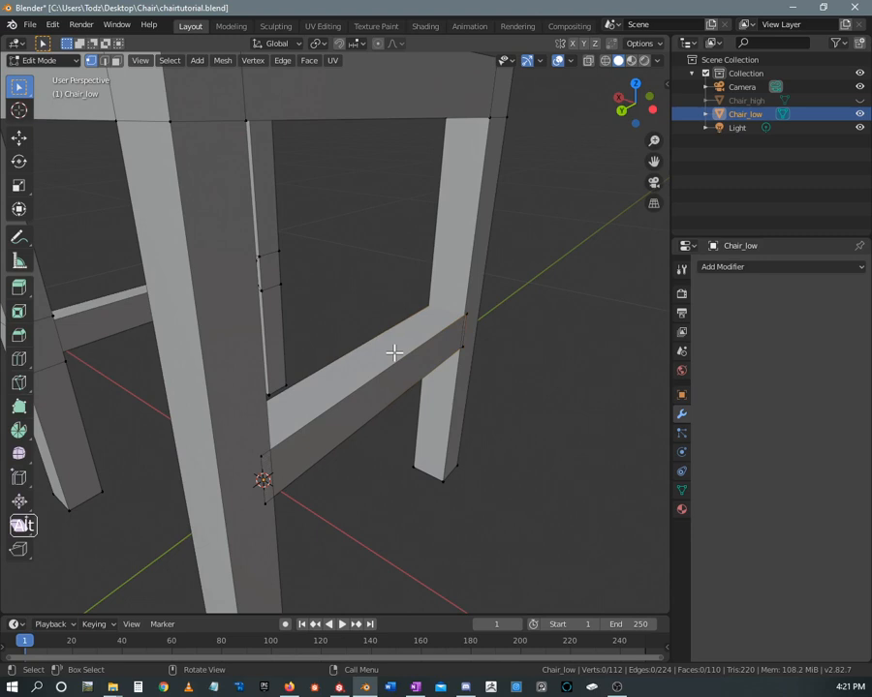
{"action": "key", "text": "3"}
{"action": "key", "text": "l"}
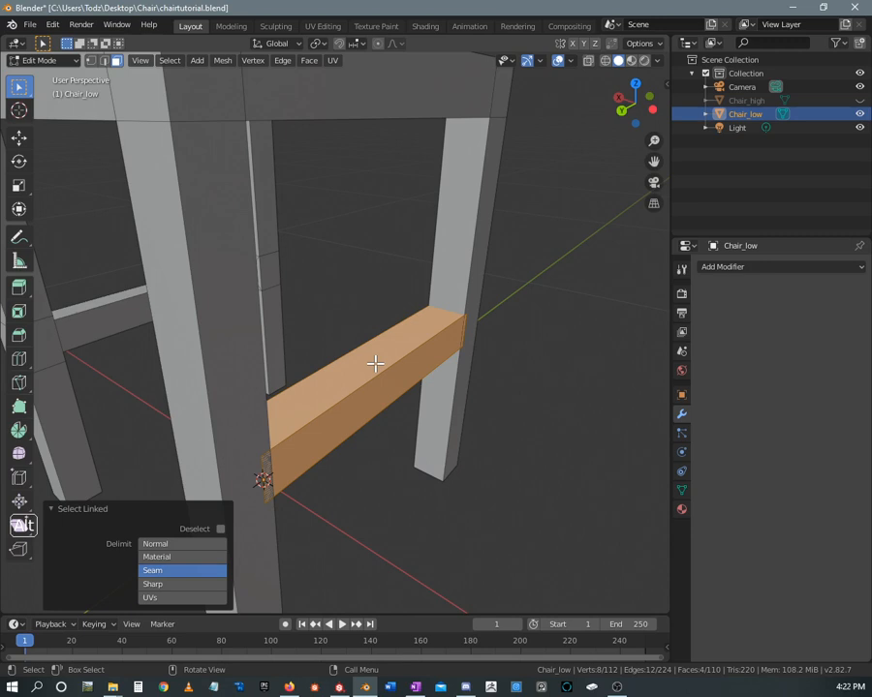
{"action": "left_click", "coordinate": [101, 253]}
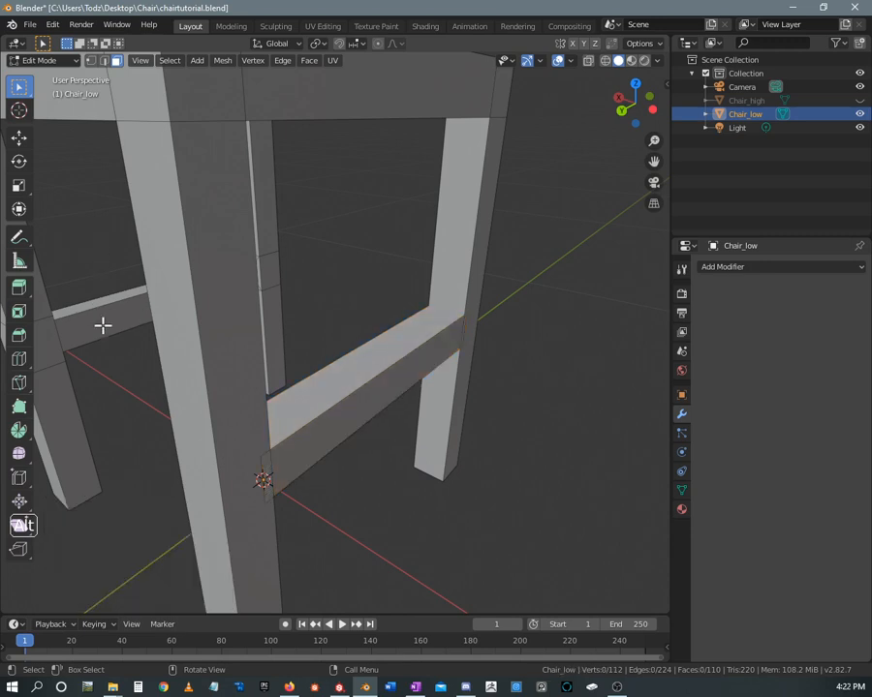
{"action": "key", "text": "l"}
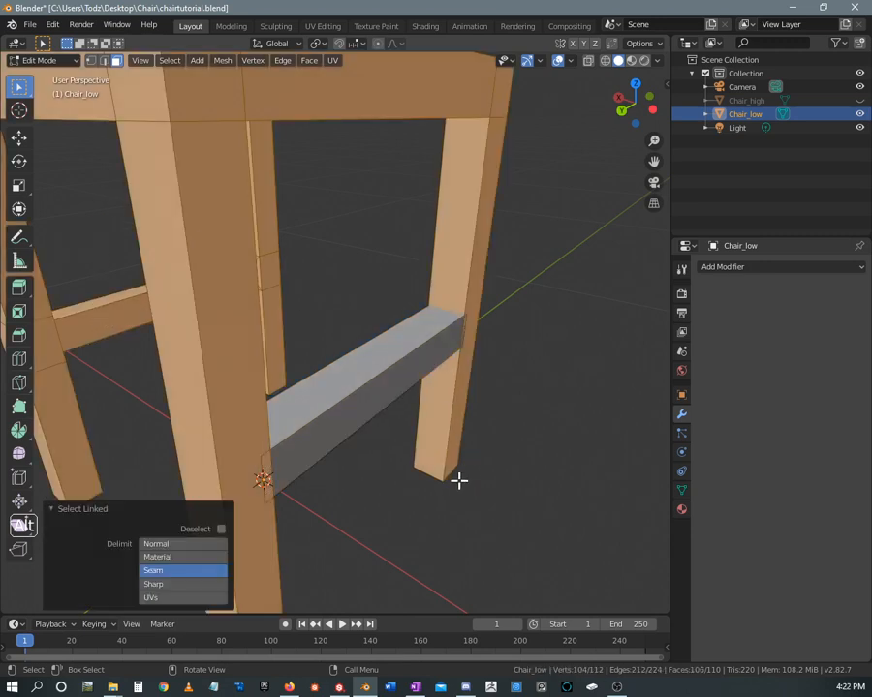
Select only the separate crossbar's linked faces and examine where its end overlaps the leg
{"action": "left_click", "coordinate": [399, 451]}
{"action": "key", "text": "l"}
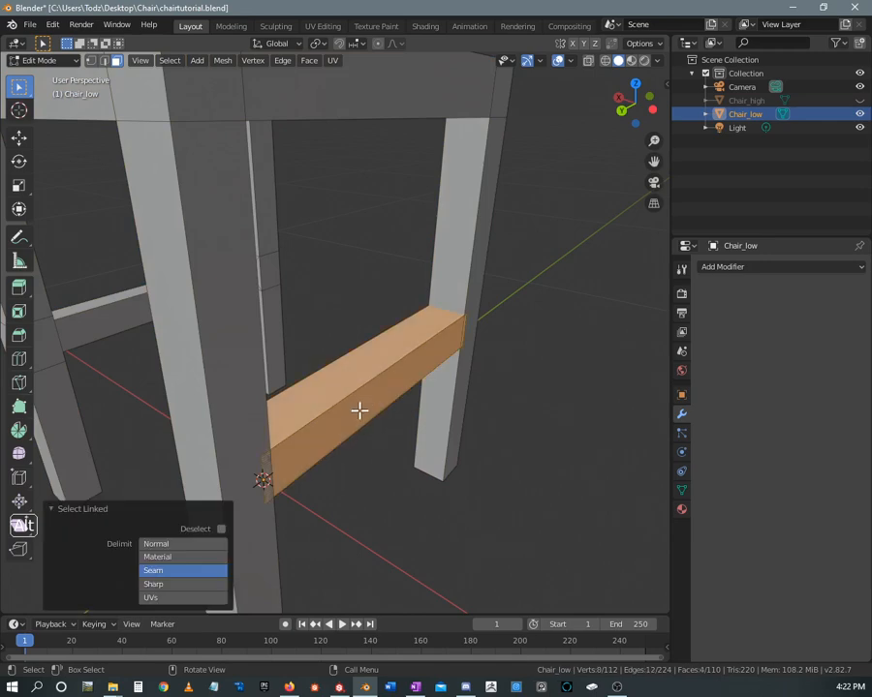
{"action": "middle_click_drag", "start_coordinate": [358, 410], "coordinate": [383, 300]}
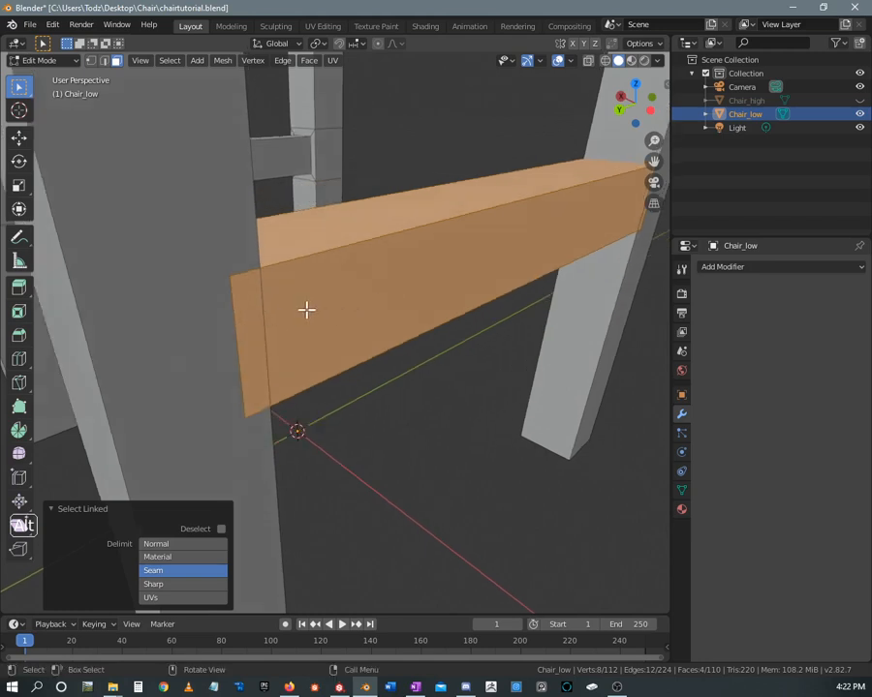
{"action": "middle_click_drag", "start_coordinate": [307, 309], "coordinate": [316, 307]}
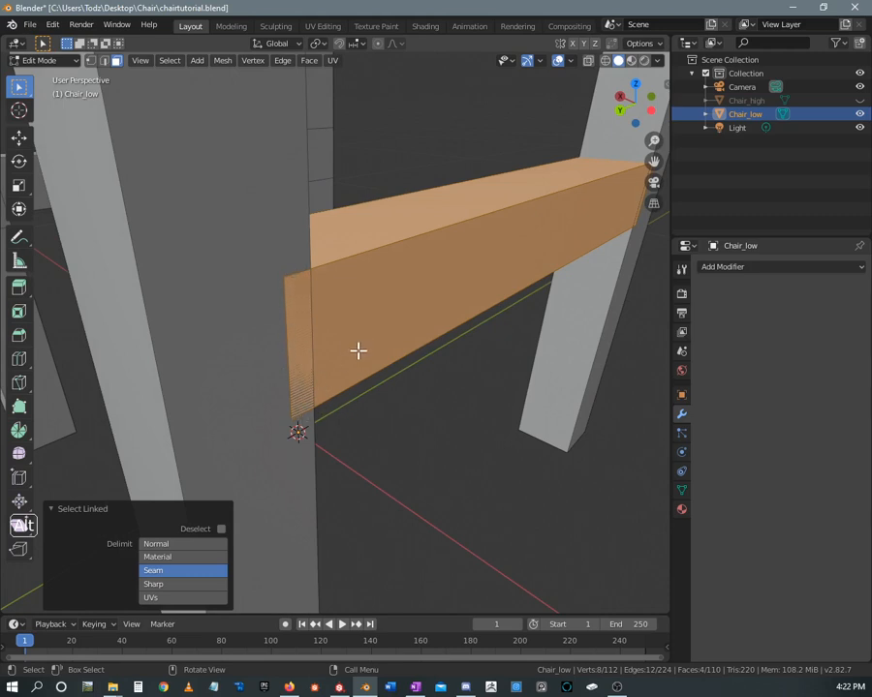
Examine the overlap at the separate crossbar's end by alternately selecting the crossbar's outer face and the leg's coplanar face
{"action": "scroll", "coordinate": [332, 332], "scroll_direction": "down", "scroll_amount": 3}
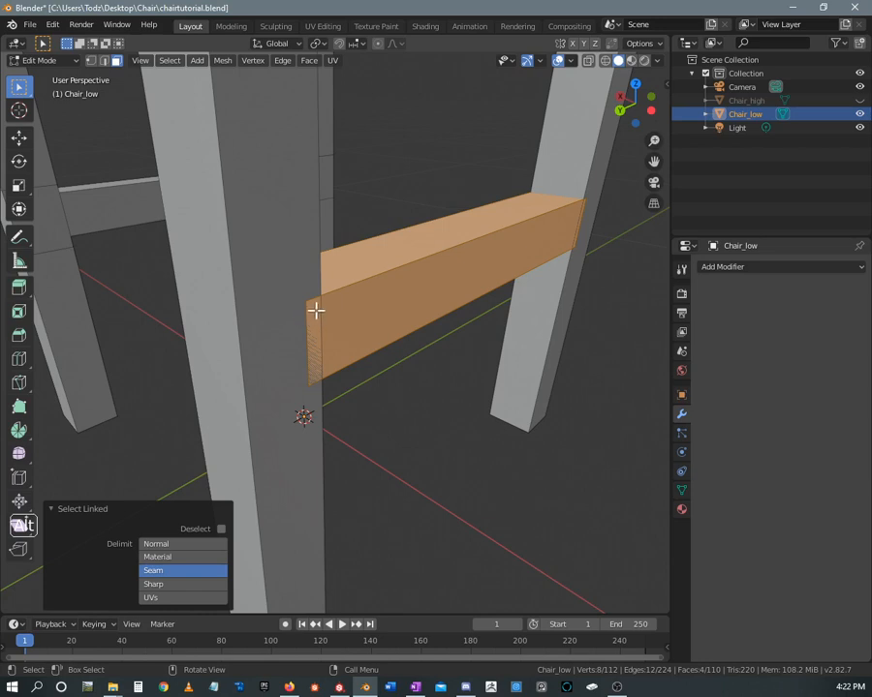
{"action": "middle_click_drag", "start_coordinate": [315, 307], "coordinate": [309, 304]}
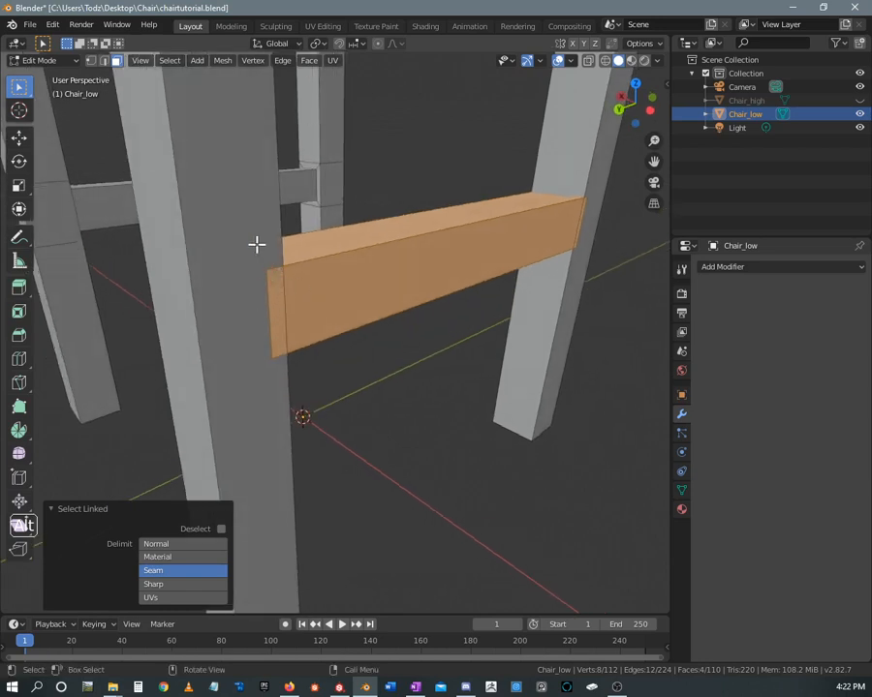
{"action": "left_click", "coordinate": [252, 244]}
{"action": "left_click", "coordinate": [274, 282]}
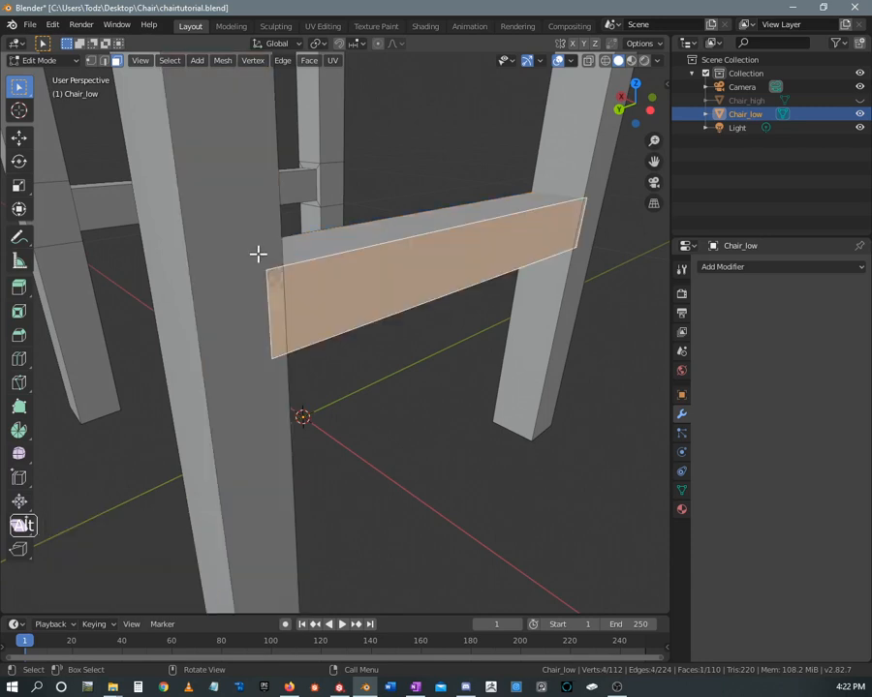
{"action": "left_click", "coordinate": [257, 254]}
{"action": "left_click", "coordinate": [271, 279]}
{"action": "left_click", "coordinate": [282, 290]}
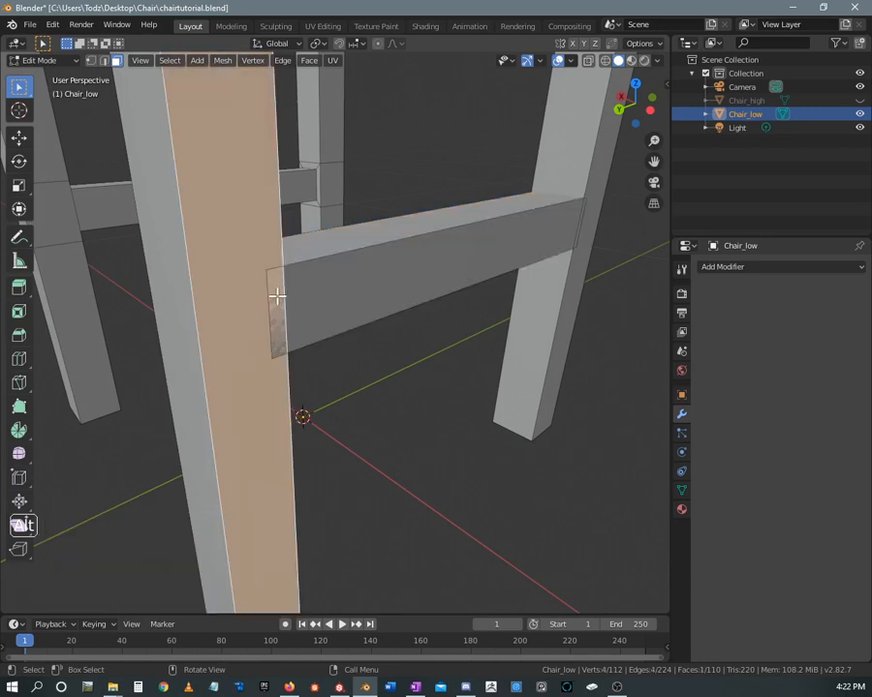
{"action": "left_click", "coordinate": [277, 295]}
{"action": "left_click", "coordinate": [270, 273]}
{"action": "left_click", "coordinate": [258, 271]}
{"action": "left_click", "coordinate": [266, 281]}
{"action": "left_click", "coordinate": [356, 360]}
{"action": "left_click", "coordinate": [280, 306]}
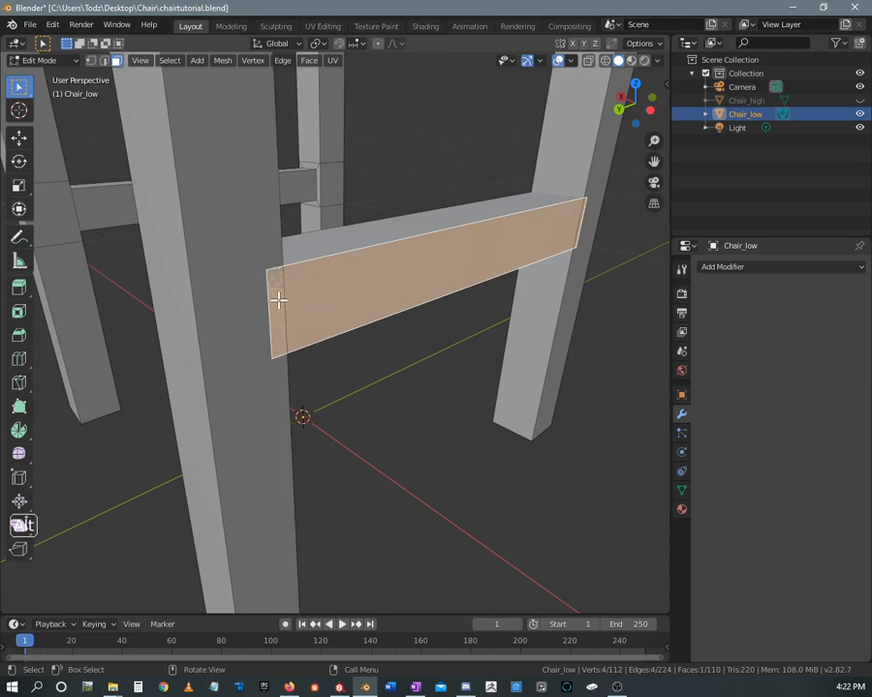
{"action": "left_click", "coordinate": [313, 363]}
{"action": "left_click", "coordinate": [295, 336]}
Select all linked faces of the separate crossbar and scale it along the global X axis to about 0.83
{"action": "middle_click_drag", "start_coordinate": [342, 313], "coordinate": [388, 287]}
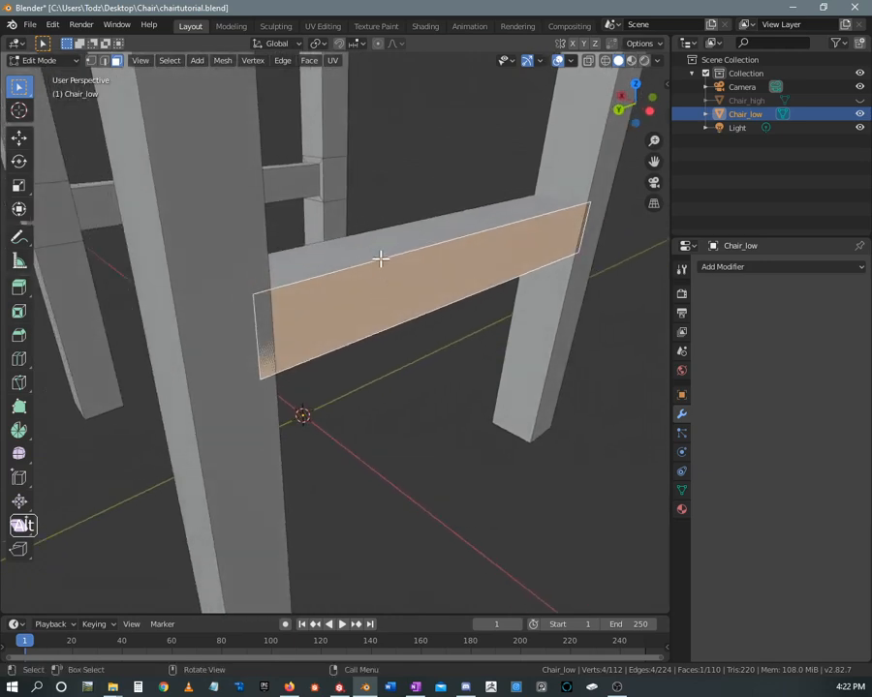
{"action": "key", "text": "l"}
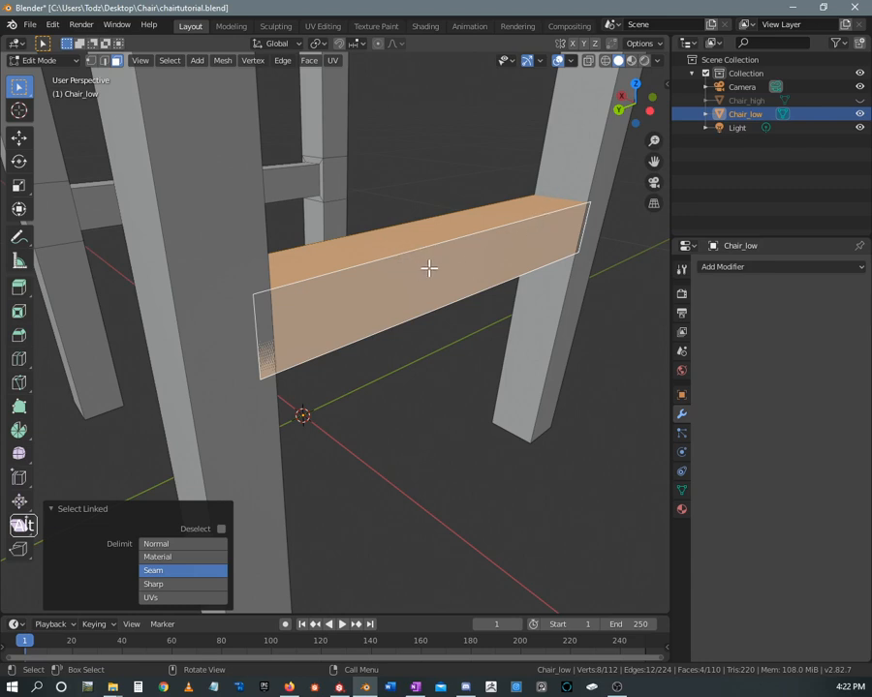
{"action": "key", "text": "s"}
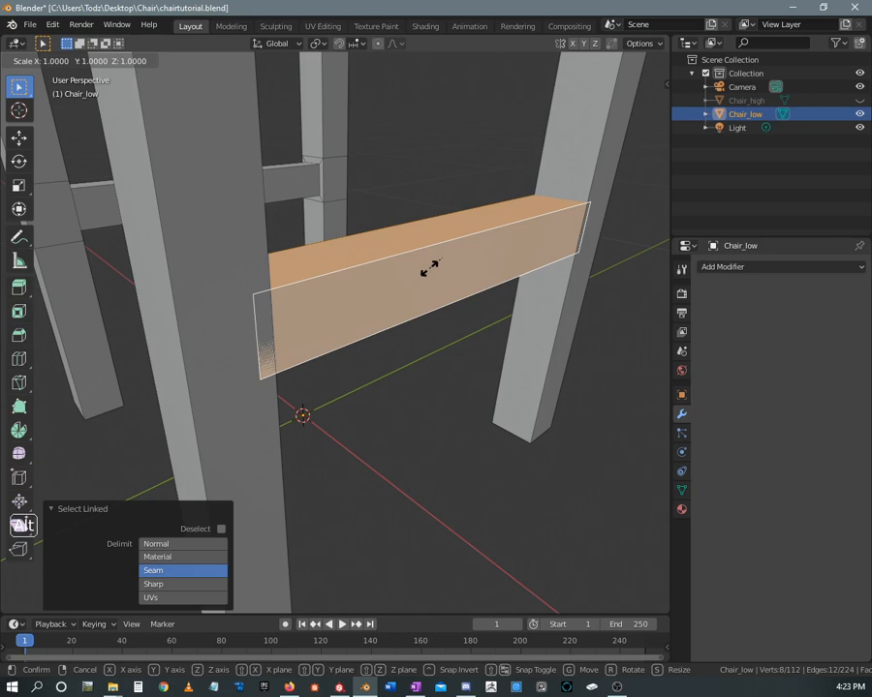
{"action": "key", "text": "x"}
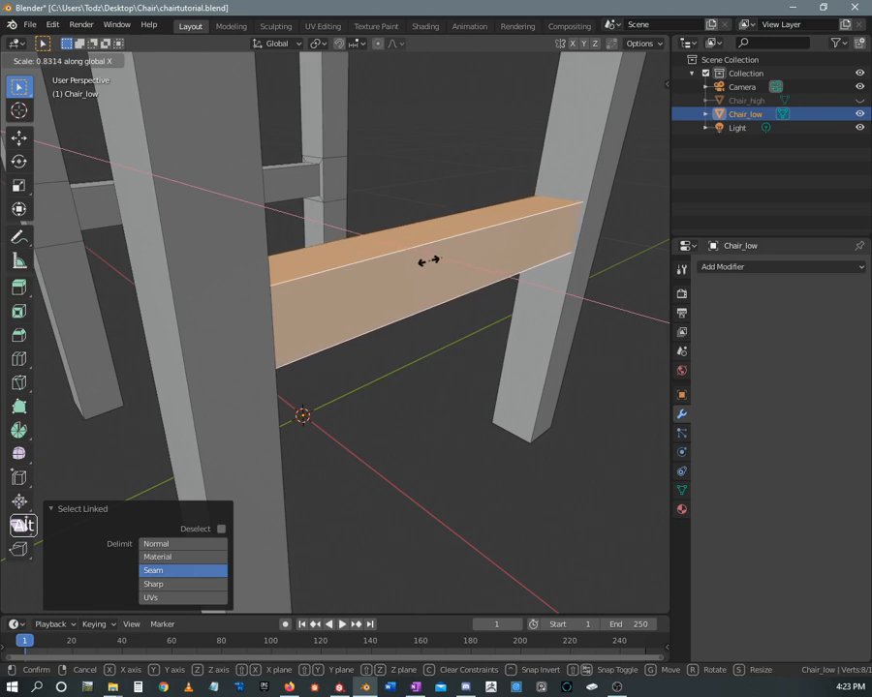
{"action": "left_click", "coordinate": [429, 258]}
Clear the mesh selection, return to Object Mode, deselect the chair and check how the narrowed crossbar sits between the legs
{"action": "middle_click_drag", "start_coordinate": [428, 258], "coordinate": [507, 273]}
{"action": "key", "text": "alt+a"}
{"action": "key", "text": "Tab"}
{"action": "scroll", "coordinate": [411, 233], "scroll_direction": "down", "scroll_amount": 3}
{"action": "scroll", "coordinate": [270, 301], "scroll_direction": "up", "scroll_amount": 5}
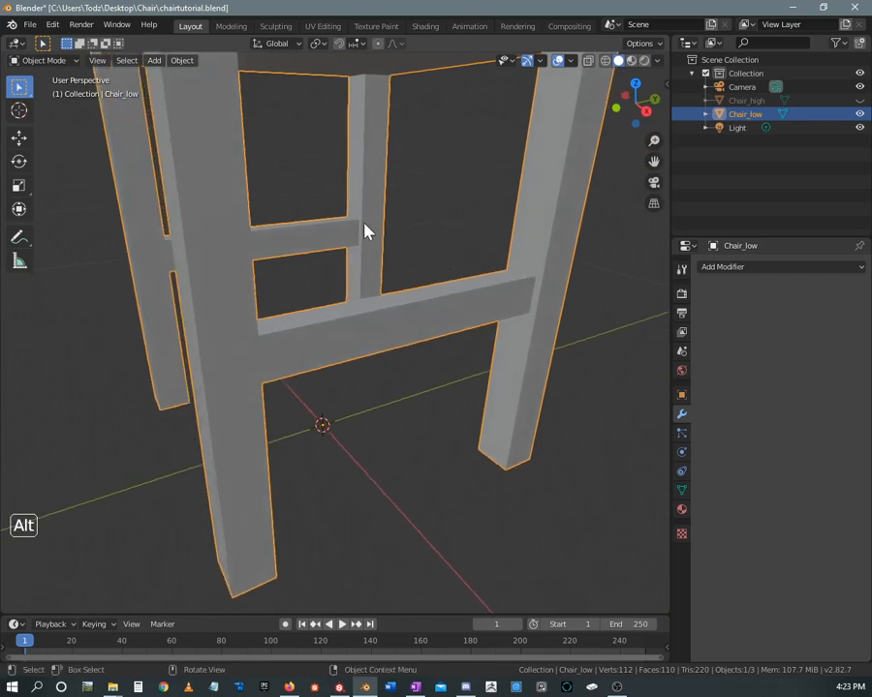
{"action": "scroll", "coordinate": [417, 252], "scroll_direction": "down", "scroll_amount": 5}
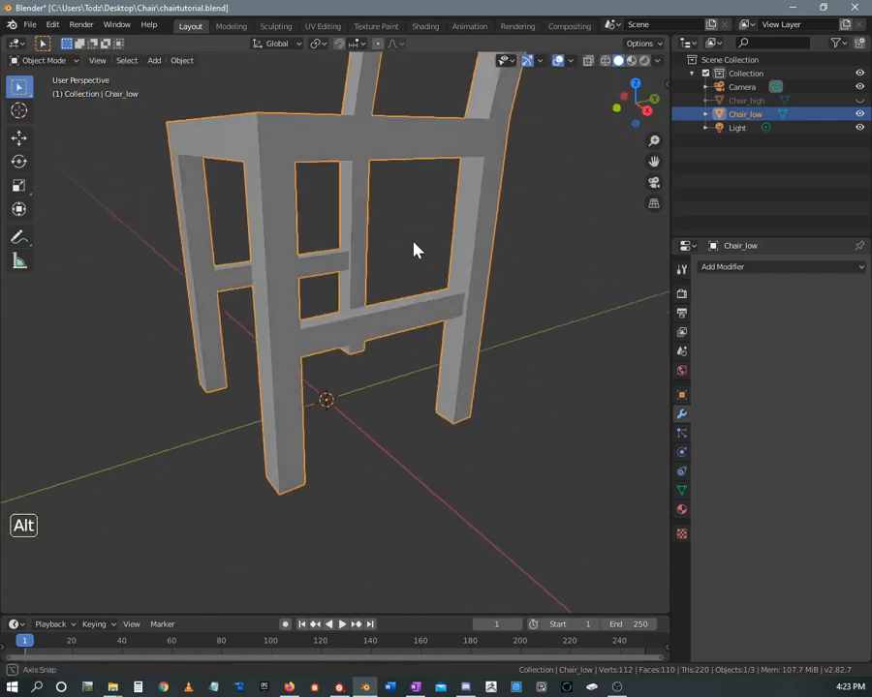
{"action": "scroll", "coordinate": [414, 250], "scroll_direction": "down", "scroll_amount": 3}
{"action": "key", "text": "alt+a"}
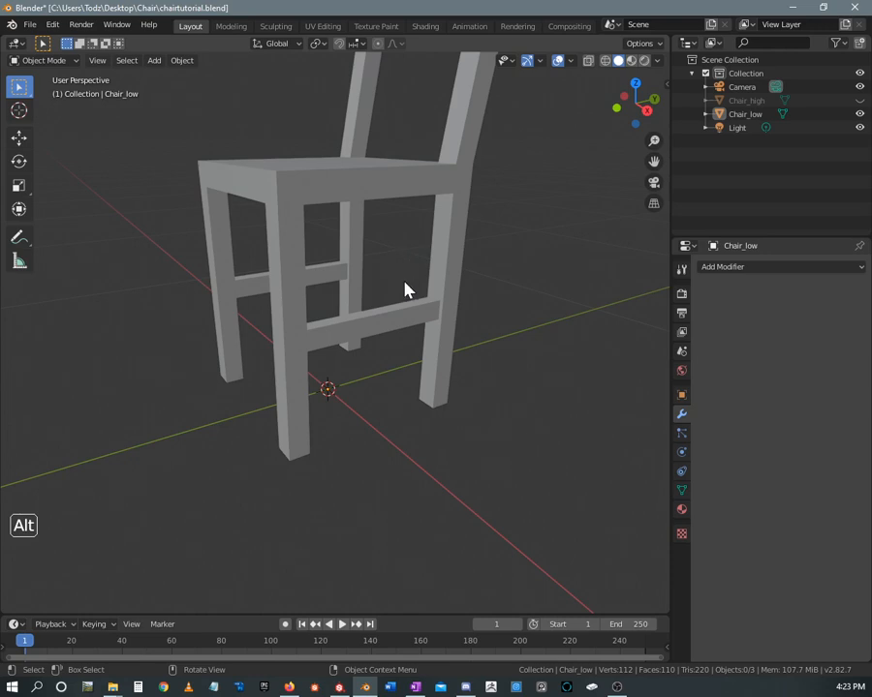
Add a Subdivision Surface modifier to the low-poly chair and raise its viewport subdivisions to 5
{"action": "left_click", "coordinate": [443, 282]}
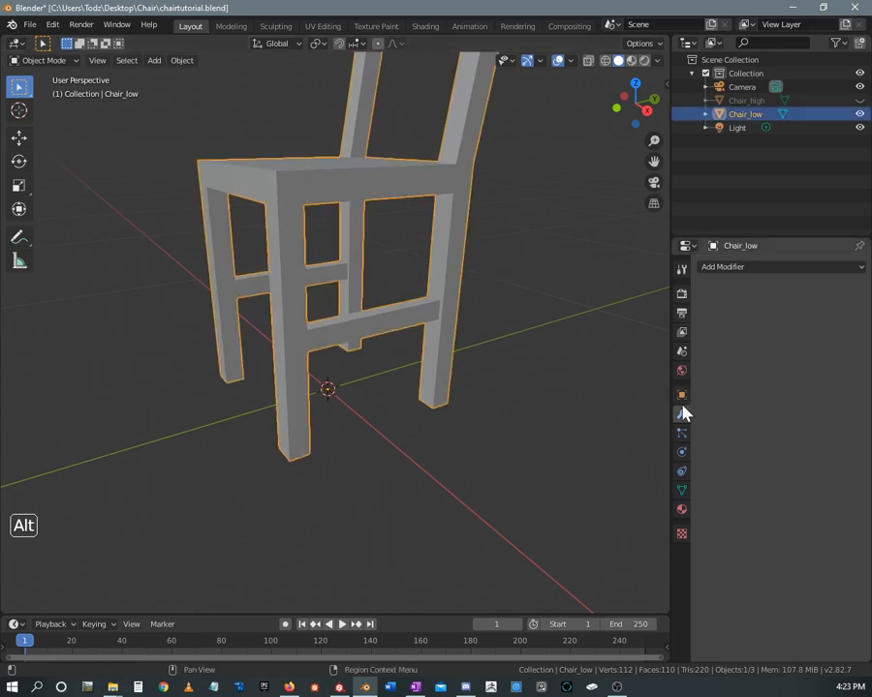
{"action": "left_click", "coordinate": [737, 268]}
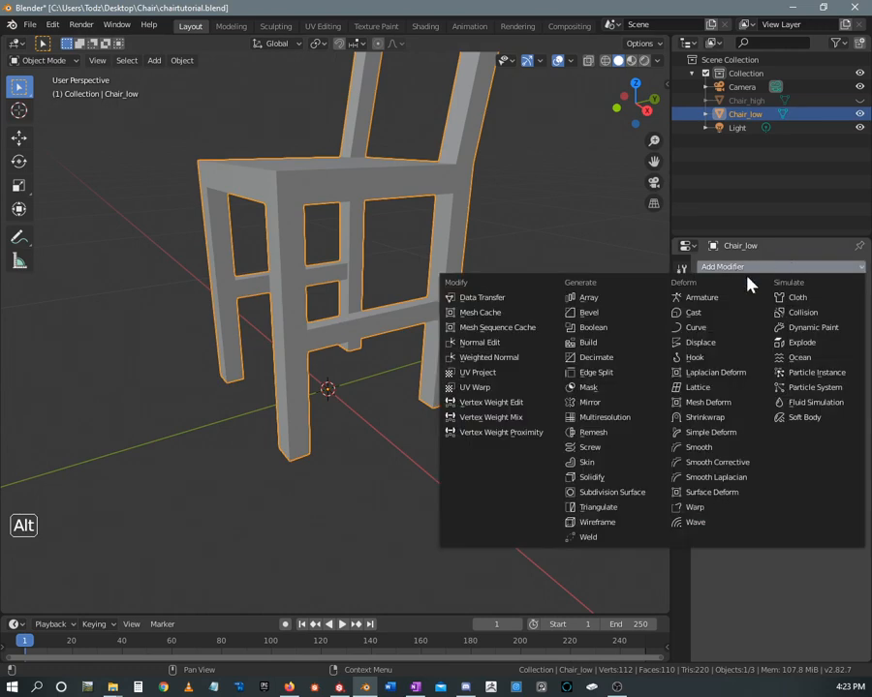
{"action": "left_click", "coordinate": [610, 493]}
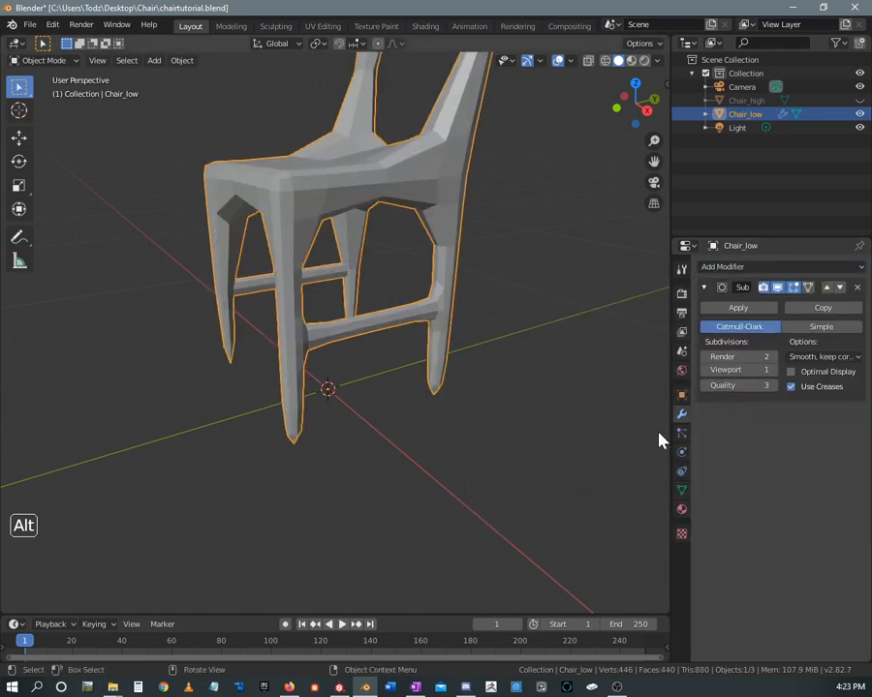
{"action": "left_click", "coordinate": [775, 370]}
{"action": "left_click", "coordinate": [774, 370]}
{"action": "left_click", "coordinate": [775, 370]}
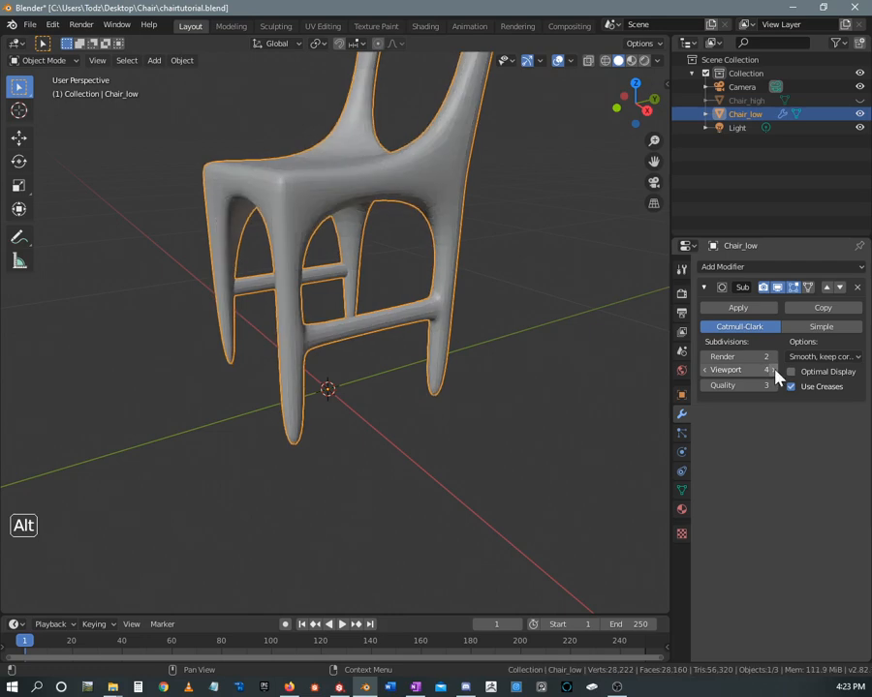
{"action": "left_click", "coordinate": [775, 370]}
Compare how the bridged crossbar and the separate crossbar join their legs on the smoothed chair
{"action": "scroll", "coordinate": [410, 303], "scroll_direction": "up", "scroll_amount": 6}
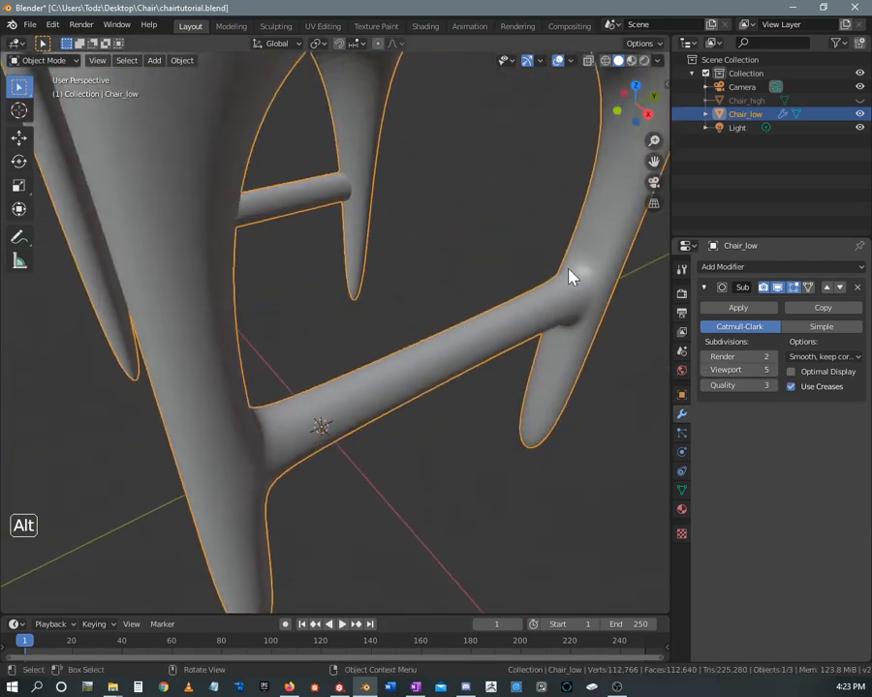
{"action": "middle_click_drag", "start_coordinate": [570, 277], "coordinate": [559, 240]}
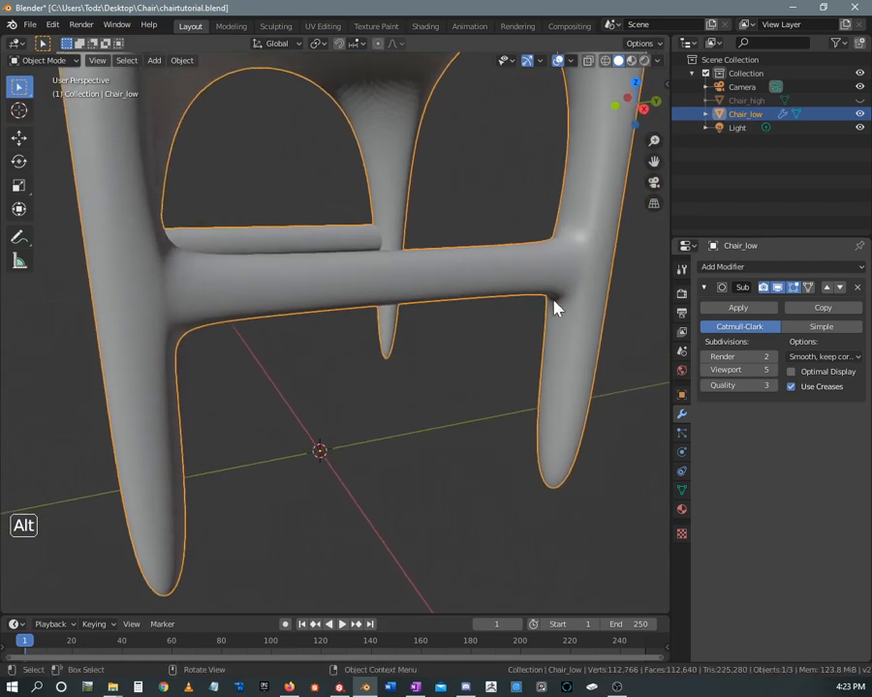
{"action": "middle_click_drag", "start_coordinate": [184, 281], "coordinate": [461, 269]}
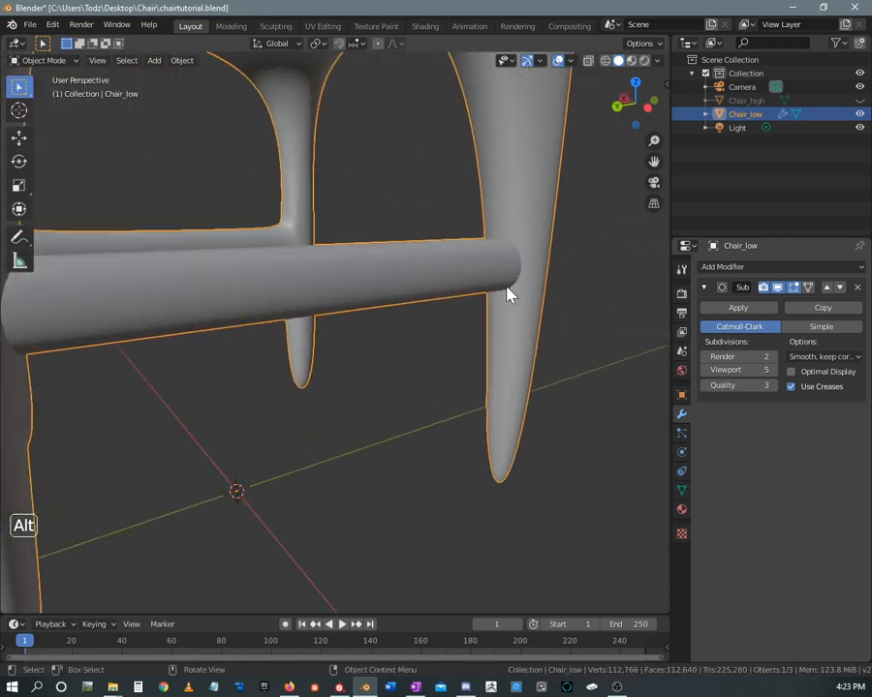
{"action": "middle_click_drag", "start_coordinate": [498, 249], "coordinate": [536, 254]}
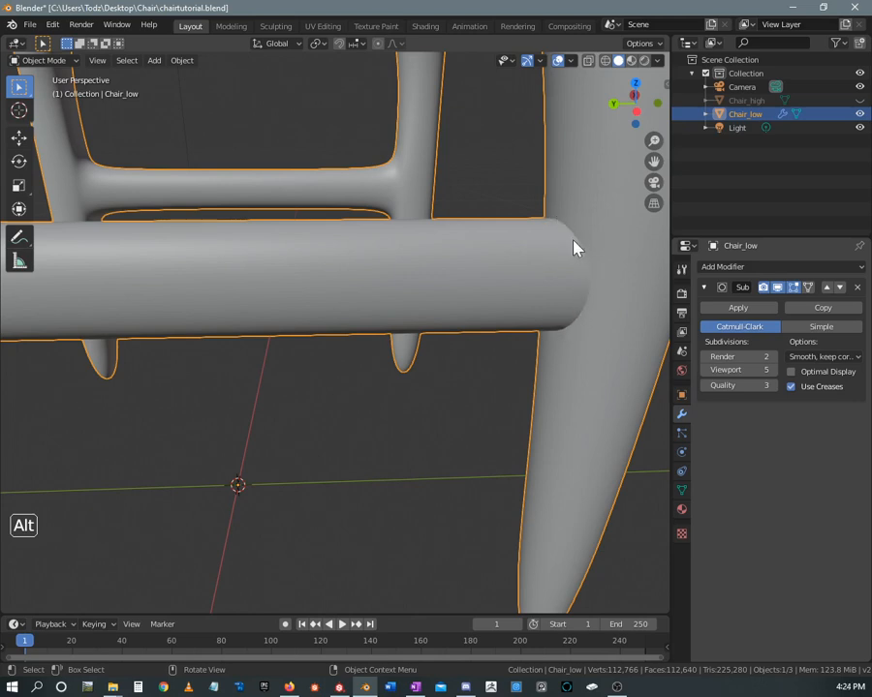
{"action": "middle_click_drag", "start_coordinate": [487, 301], "coordinate": [386, 313]}
{"action": "middle_click_drag", "start_coordinate": [405, 317], "coordinate": [419, 141], "text": "alt"}
{"action": "scroll", "coordinate": [435, 259], "scroll_direction": "up", "scroll_amount": 3}
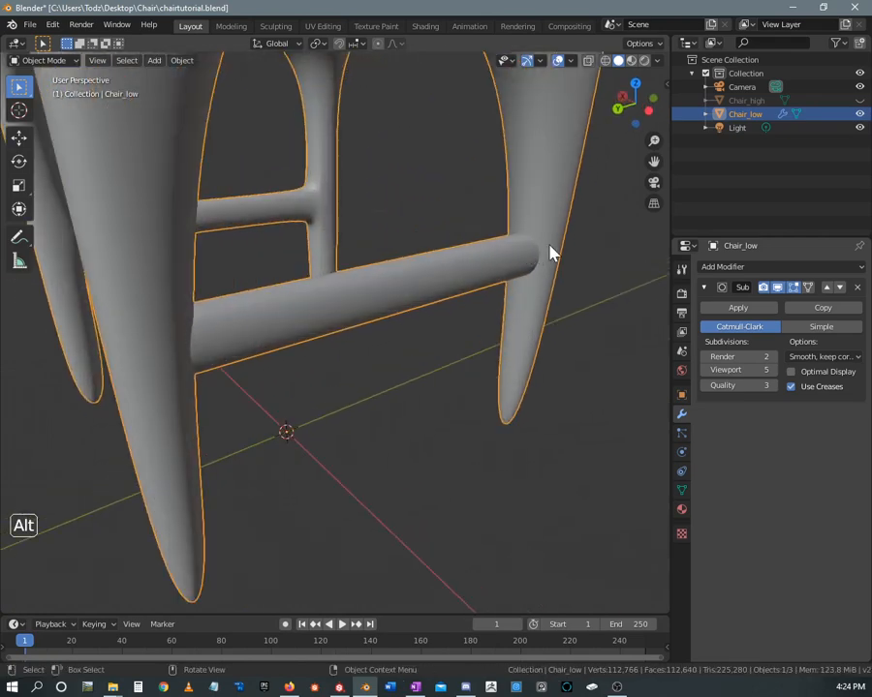
{"action": "middle_click_drag", "start_coordinate": [468, 301], "coordinate": [441, 230], "text": "alt"}
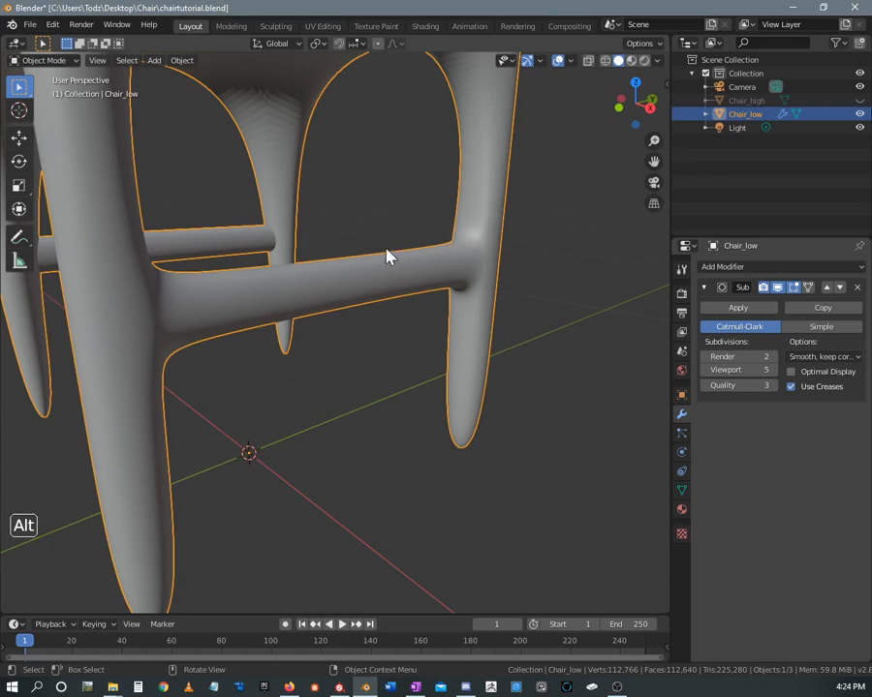
{"action": "scroll", "coordinate": [387, 249], "scroll_direction": "down", "scroll_amount": 2}
{"action": "middle_click_drag", "start_coordinate": [376, 223], "coordinate": [428, 266], "text": "alt"}
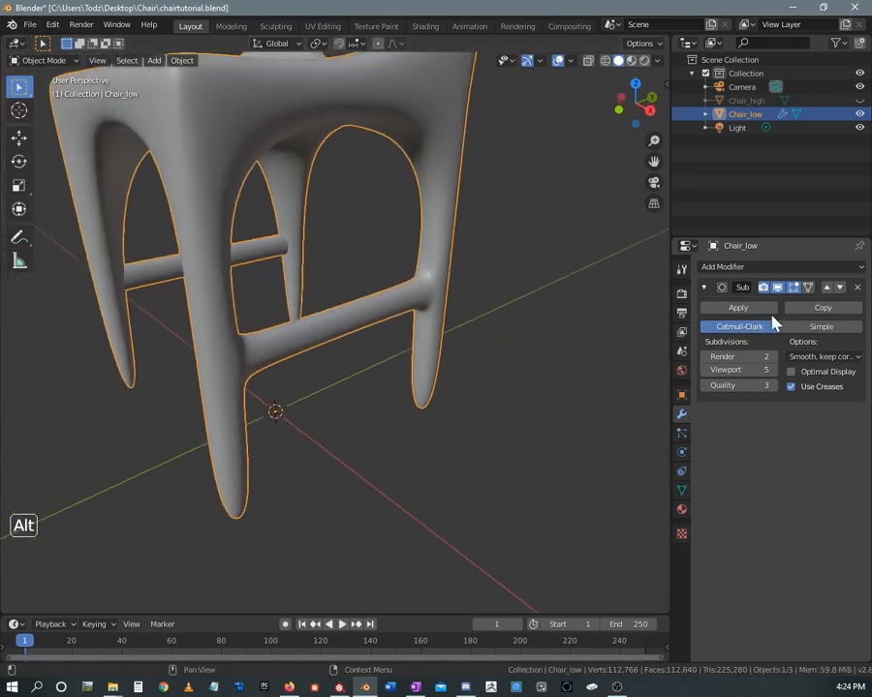
Remove the Subdivision Surface modifier from the chair and look over both unsmoothed crossbars
{"action": "left_click", "coordinate": [856, 287]}
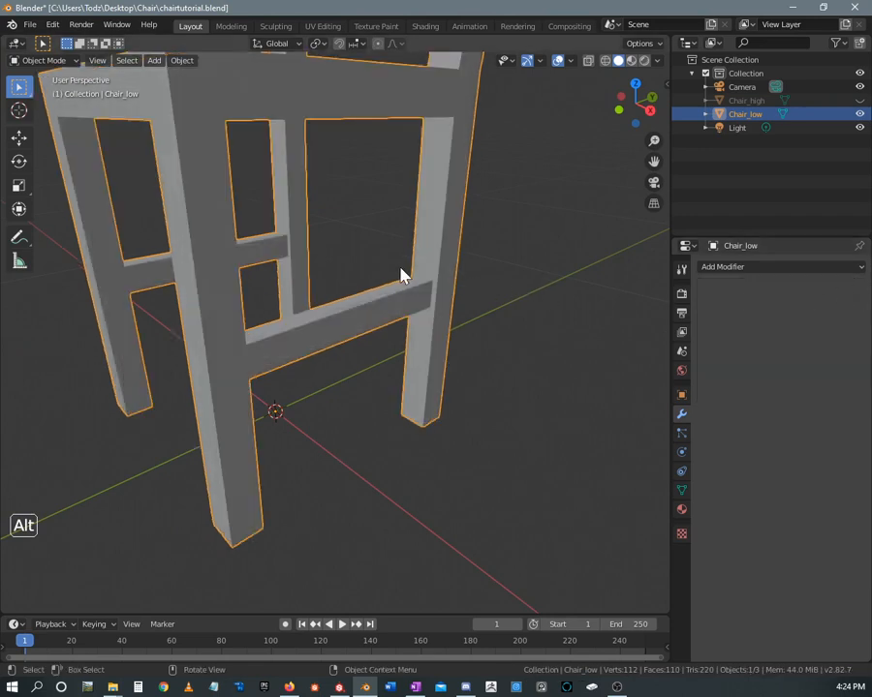
{"action": "middle_click_drag", "start_coordinate": [405, 281], "coordinate": [380, 332], "text": "alt"}
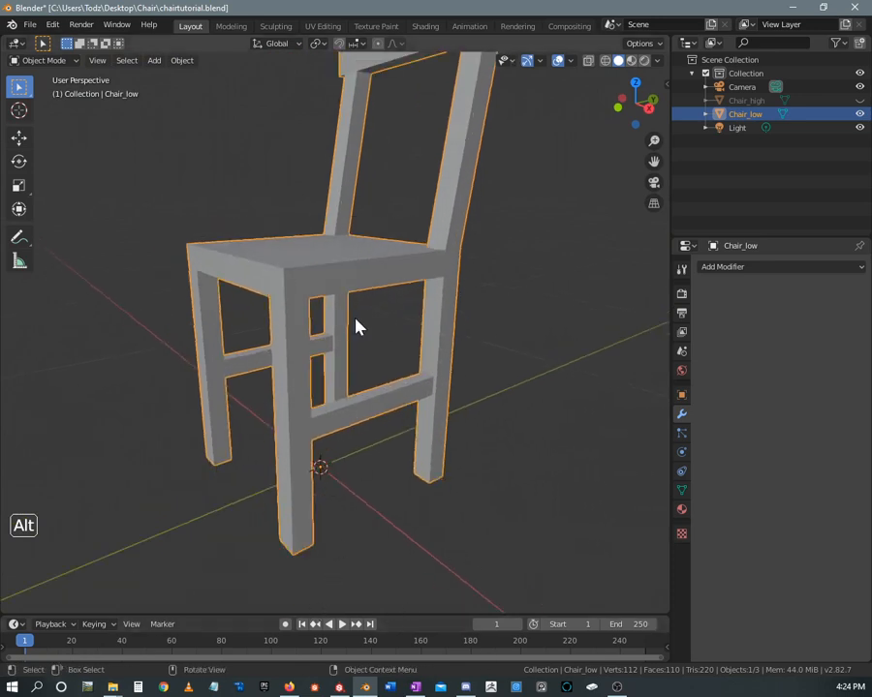
{"action": "middle_click_drag", "start_coordinate": [357, 327], "coordinate": [294, 301], "text": "alt"}
{"action": "scroll", "coordinate": [285, 314], "scroll_direction": "up", "scroll_amount": 2}
{"action": "left_click_drag", "start_coordinate": [171, 308], "coordinate": [266, 411]}
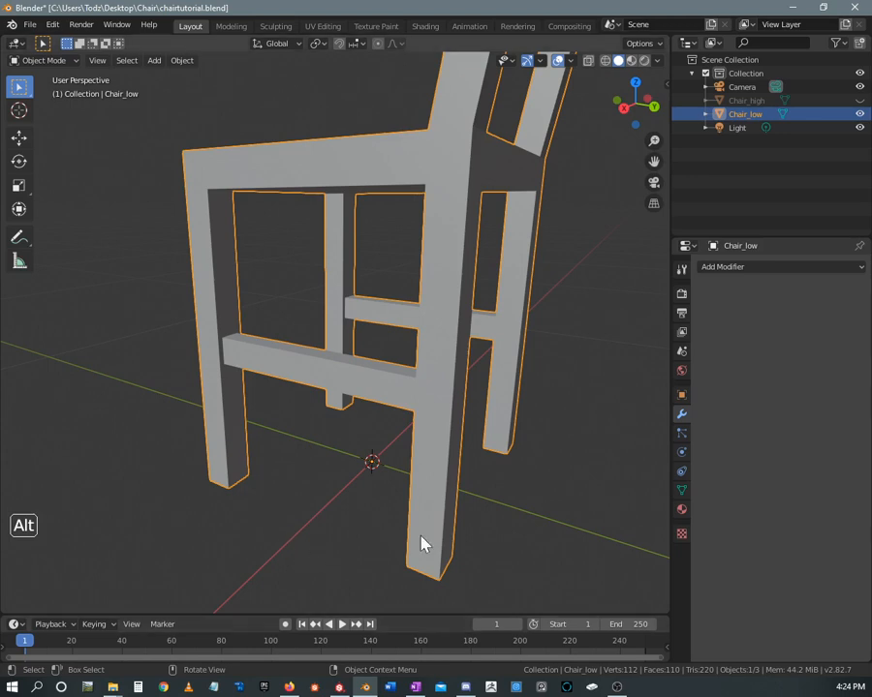
{"action": "left_click_drag", "start_coordinate": [295, 277], "coordinate": [292, 279], "text": "alt"}
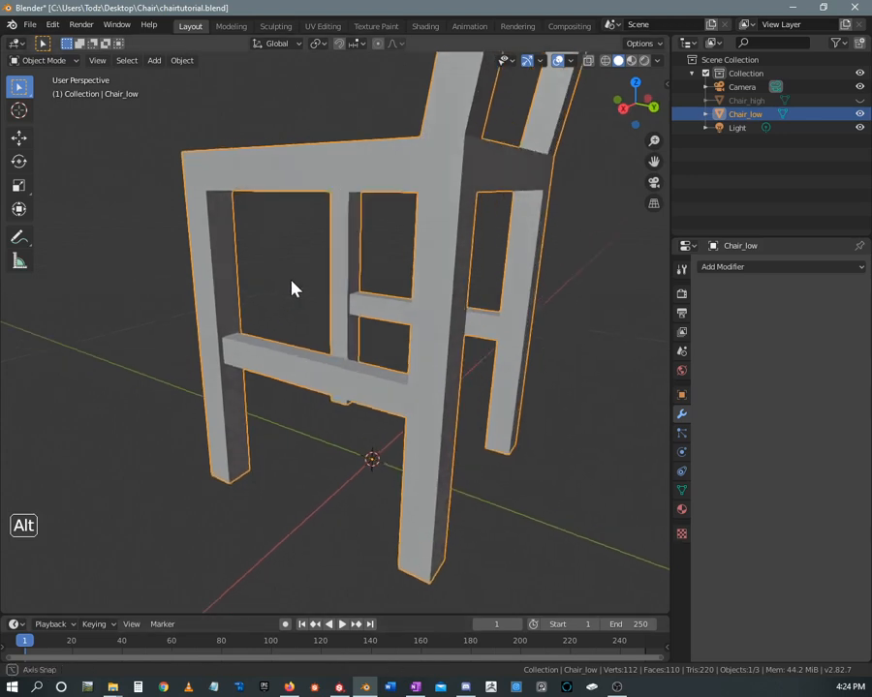
Switch to Substance Painter and look over the two textured wooden chairs
{"action": "left_click", "coordinate": [339, 688]}
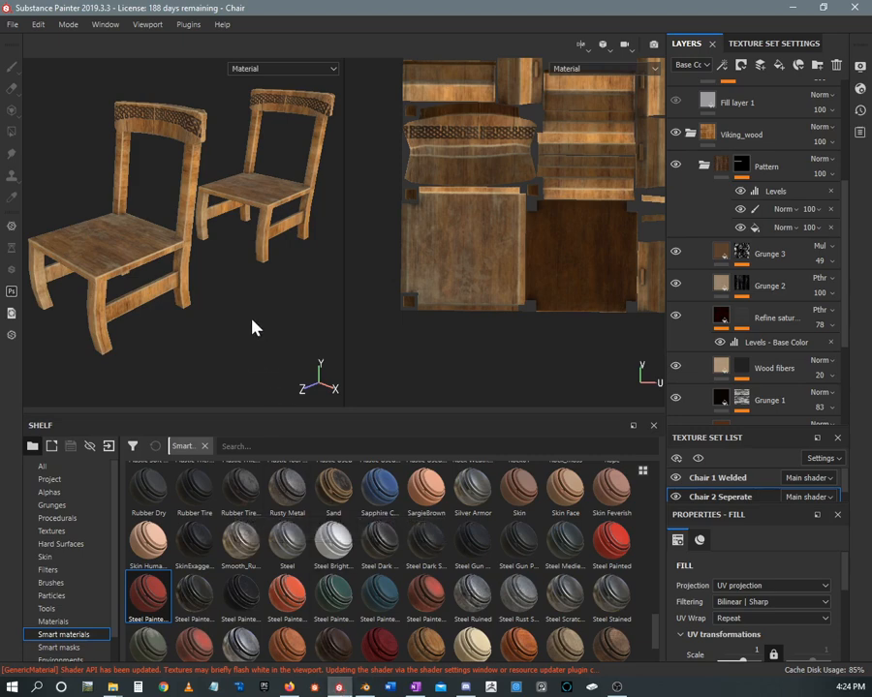
{"action": "scroll", "coordinate": [226, 276], "scroll_direction": "up", "scroll_amount": 3}
{"action": "scroll", "coordinate": [227, 275], "scroll_direction": "down", "scroll_amount": 3}
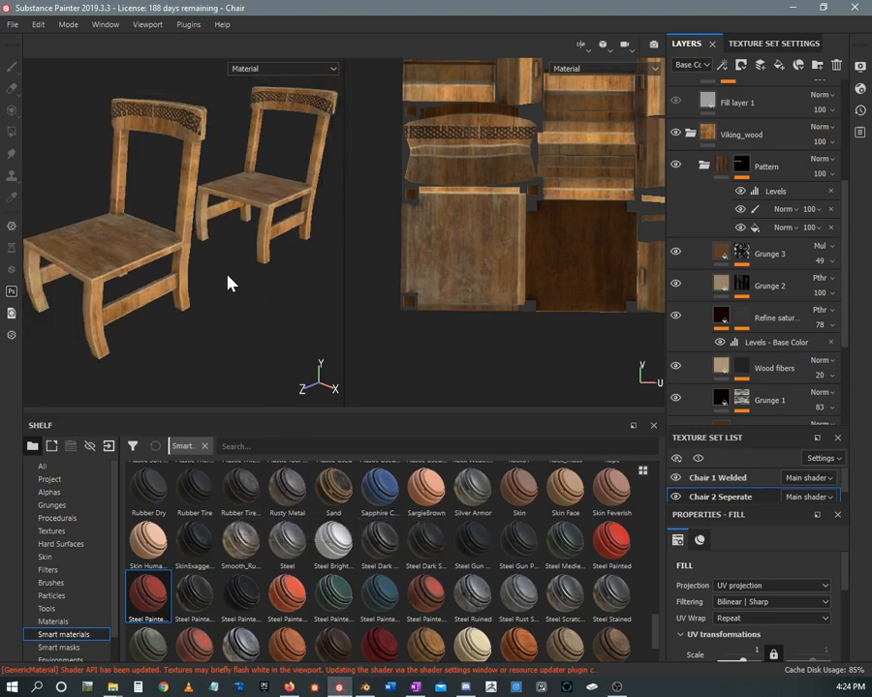
{"action": "left_click", "coordinate": [160, 284]}
{"action": "scroll", "coordinate": [204, 292], "scroll_direction": "up", "scroll_amount": 6}
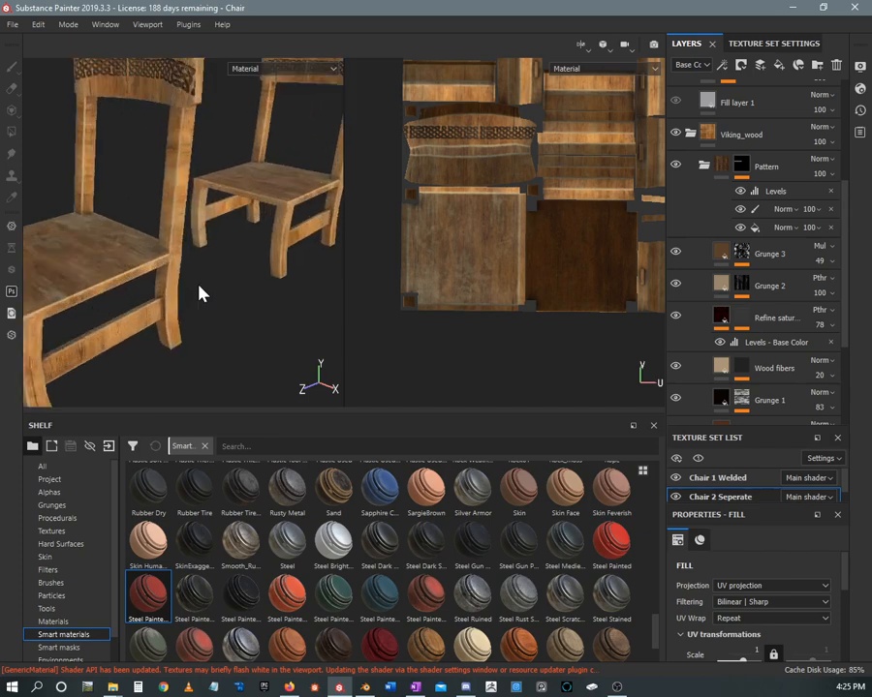
Examine up close the textured joint where the foreground chair's side crossbar meets its leg
{"action": "middle_click_drag", "start_coordinate": [172, 280], "coordinate": [224, 223], "text": "alt"}
{"action": "right_click_drag", "start_coordinate": [223, 223], "coordinate": [226, 332], "text": "alt"}
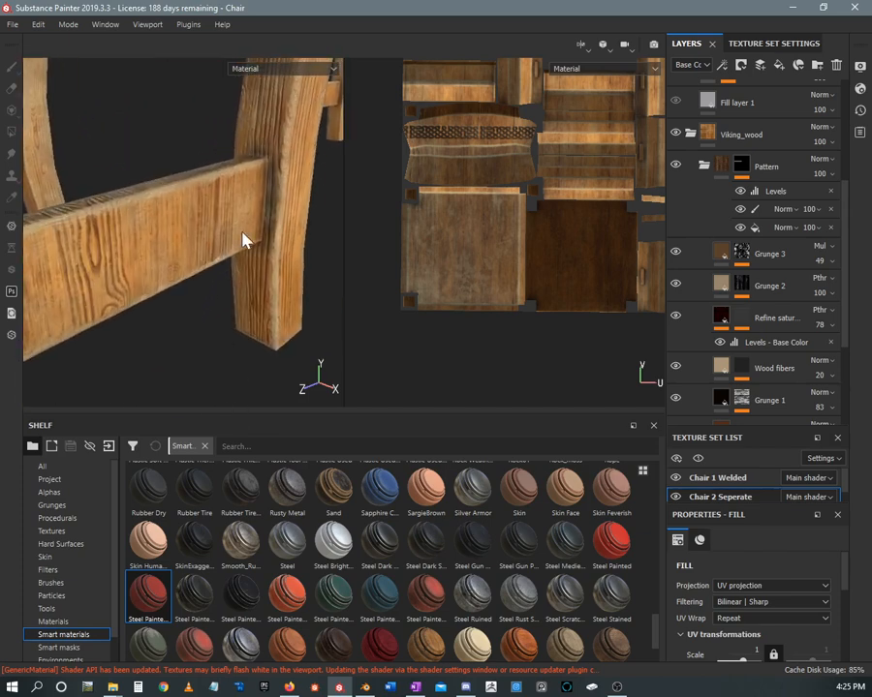
{"action": "right_click_drag", "start_coordinate": [243, 241], "coordinate": [254, 281], "text": "alt"}
{"action": "middle_click_drag", "start_coordinate": [274, 228], "coordinate": [219, 245], "text": "alt"}
{"action": "right_click_drag", "start_coordinate": [218, 246], "coordinate": [210, 284], "text": "alt"}
{"action": "left_click_drag", "start_coordinate": [210, 284], "coordinate": [218, 259], "text": "alt"}
{"action": "right_click_drag", "start_coordinate": [219, 249], "coordinate": [222, 255], "text": "alt"}
{"action": "mouse_move", "coordinate": [222, 255]}
{"action": "left_mouse_down", "text": "alt"}
{"action": "mouse_move", "coordinate": [232, 234]}
{"action": "mouse_move", "coordinate": [235, 257]}
{"action": "left_mouse_up", "text": "alt"}
{"action": "right_click_drag", "start_coordinate": [235, 256], "coordinate": [229, 220], "text": "alt"}
{"action": "left_click_drag", "start_coordinate": [229, 220], "coordinate": [218, 135], "text": "alt"}
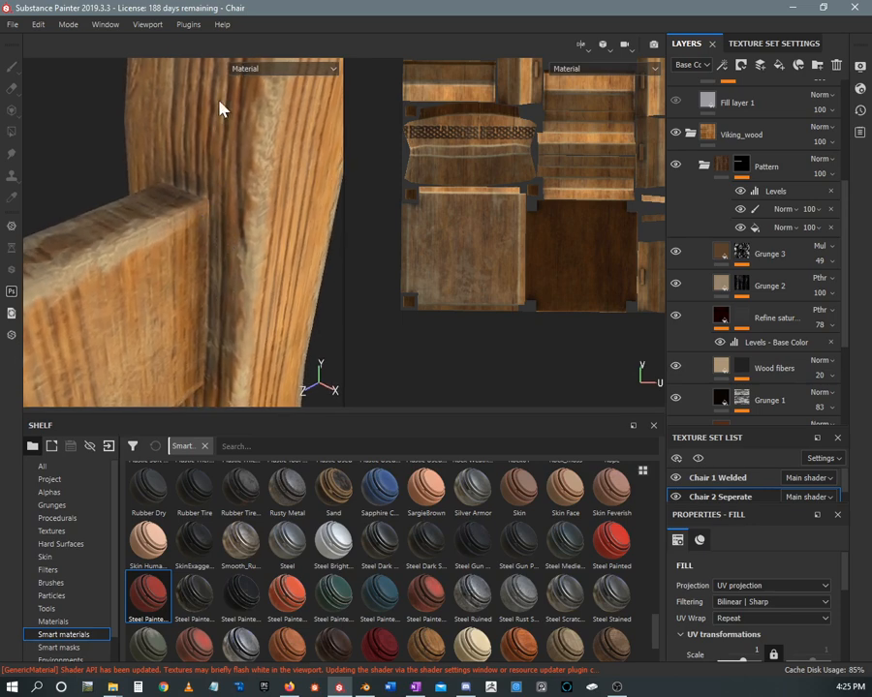
{"action": "scroll", "coordinate": [197, 210], "scroll_direction": "up", "scroll_amount": 4}
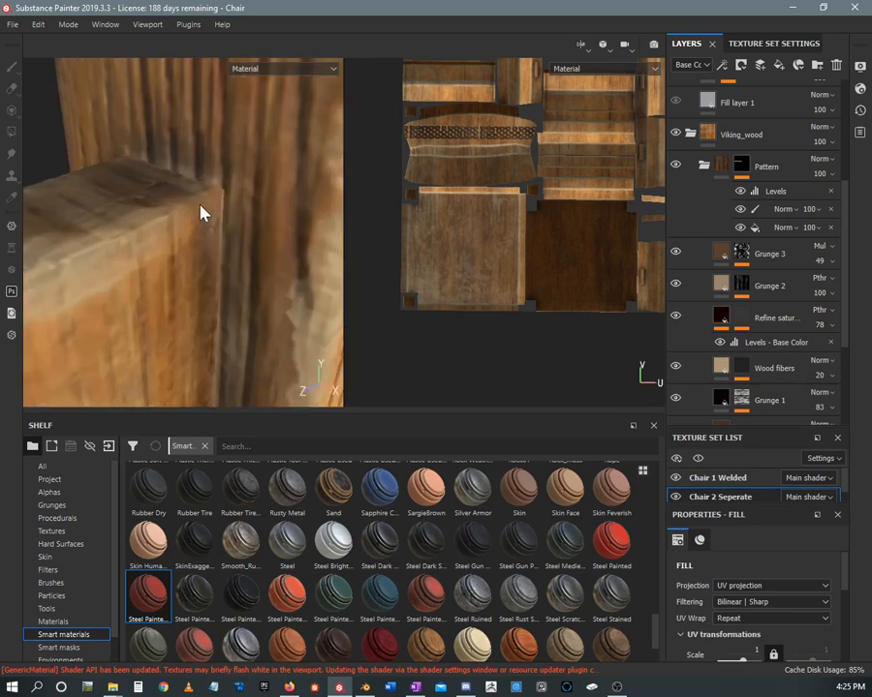
{"action": "scroll", "coordinate": [219, 207], "scroll_direction": "down", "scroll_amount": 6}
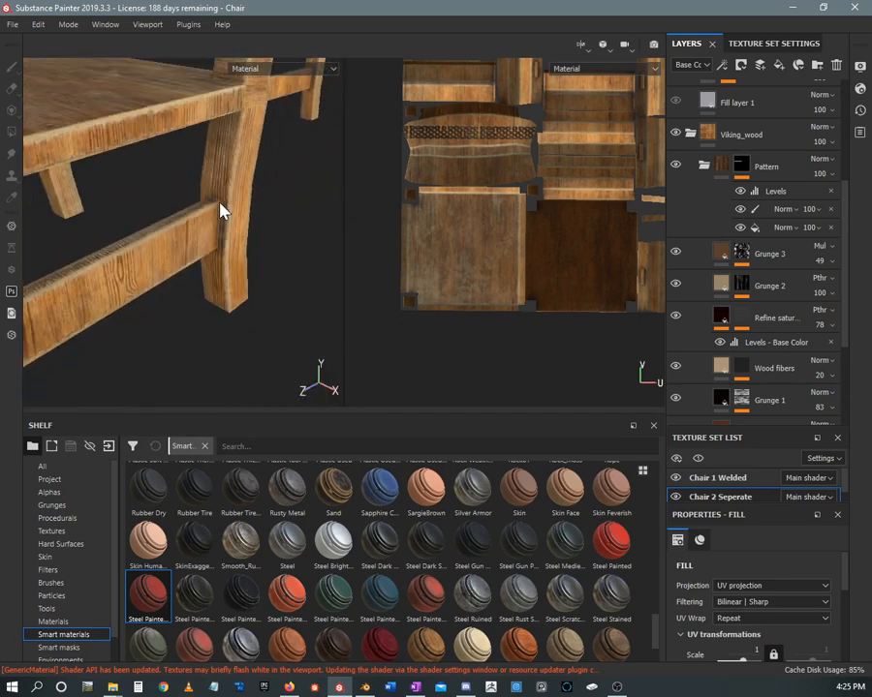
{"action": "middle_click_drag", "start_coordinate": [238, 159], "coordinate": [222, 163], "text": "alt"}
{"action": "right_click_drag", "start_coordinate": [221, 163], "coordinate": [218, 345], "text": "alt"}
{"action": "left_click_drag", "start_coordinate": [199, 200], "coordinate": [221, 203], "text": "alt"}
{"action": "middle_click_drag", "start_coordinate": [221, 202], "coordinate": [168, 218], "text": "alt"}
{"action": "right_click_drag", "start_coordinate": [168, 218], "coordinate": [169, 281], "text": "alt"}
{"action": "left_click_drag", "start_coordinate": [204, 214], "coordinate": [255, 225], "text": "alt"}
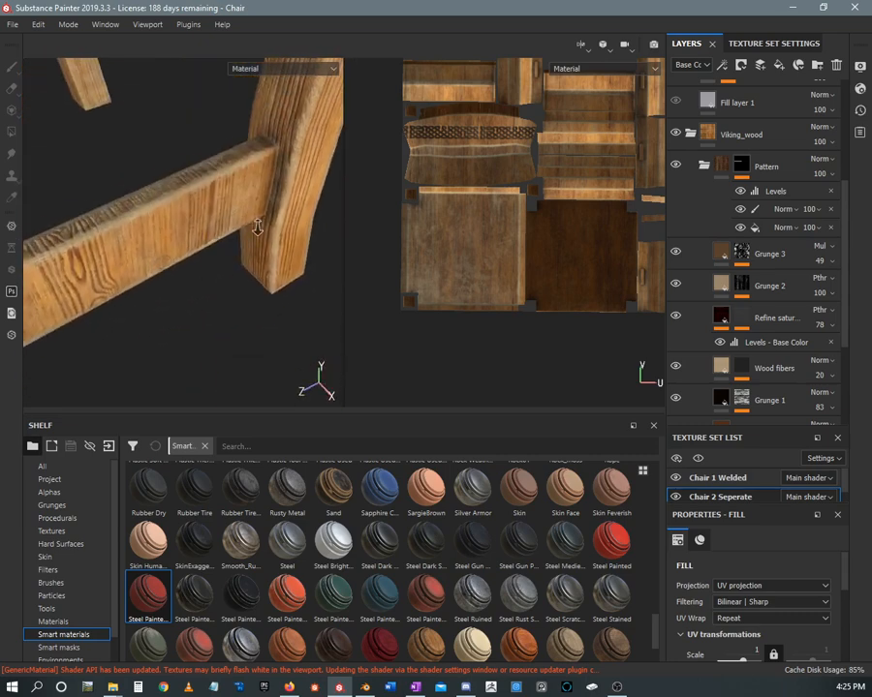
Examine from both sides how the wooden side crossbar's end sits against the chair leg, up close and from farther out
{"action": "middle_click_drag", "start_coordinate": [254, 226], "coordinate": [267, 191], "text": "alt"}
{"action": "left_click_drag", "start_coordinate": [266, 191], "coordinate": [204, 258], "text": "alt"}
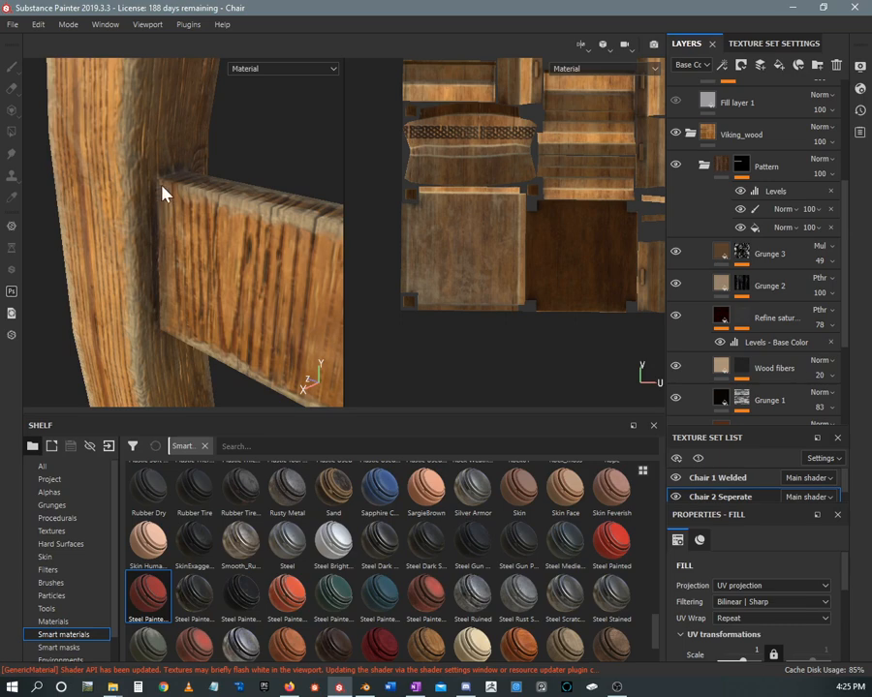
{"action": "left_click_drag", "start_coordinate": [161, 194], "coordinate": [217, 267], "text": "alt"}
{"action": "left_click_drag", "start_coordinate": [191, 222], "coordinate": [193, 298], "text": "alt"}
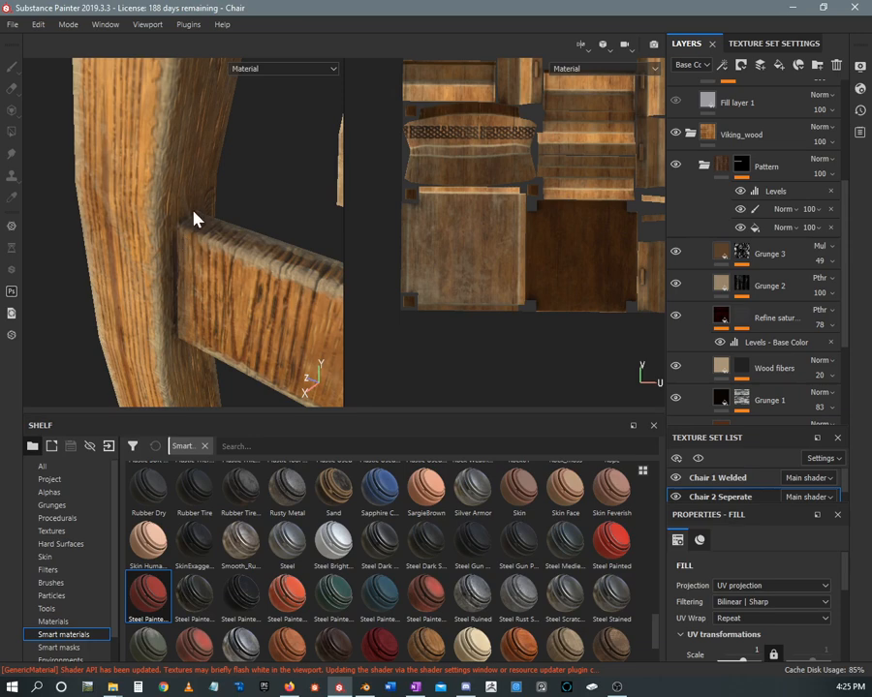
{"action": "scroll", "coordinate": [191, 242], "scroll_direction": "down", "scroll_amount": 3}
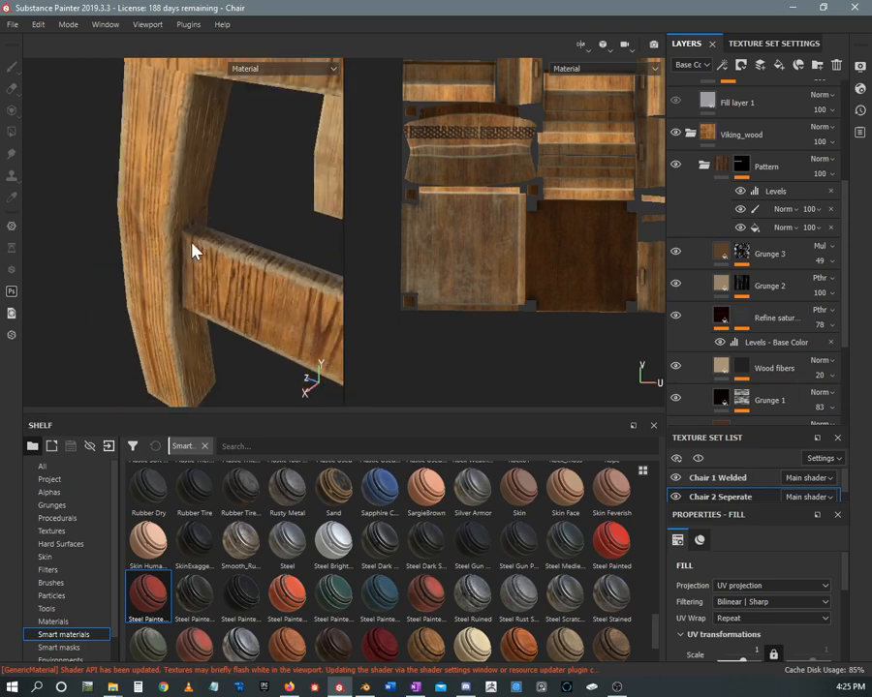
{"action": "middle_click_drag", "start_coordinate": [191, 242], "coordinate": [73, 146], "text": "alt"}
{"action": "right_click_drag", "start_coordinate": [73, 145], "coordinate": [191, 266], "text": "alt"}
{"action": "middle_click_drag", "start_coordinate": [221, 232], "coordinate": [54, 176], "text": "alt"}
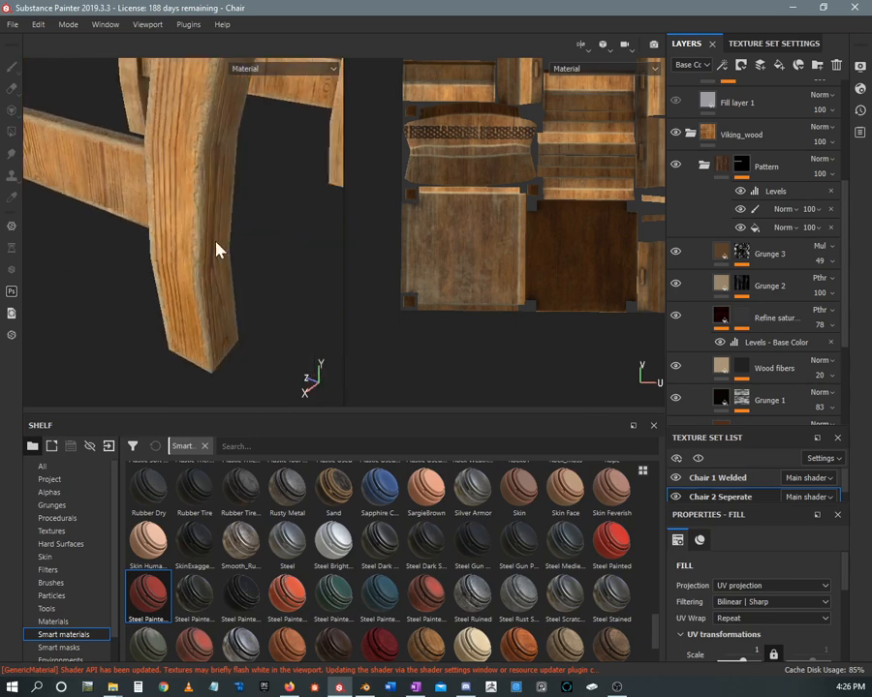
{"action": "right_click_drag", "start_coordinate": [216, 242], "coordinate": [268, 256], "text": "alt"}
{"action": "middle_click_drag", "start_coordinate": [268, 256], "coordinate": [102, 213], "text": "alt"}
{"action": "middle_click_drag", "start_coordinate": [222, 250], "coordinate": [504, 355], "text": "alt"}
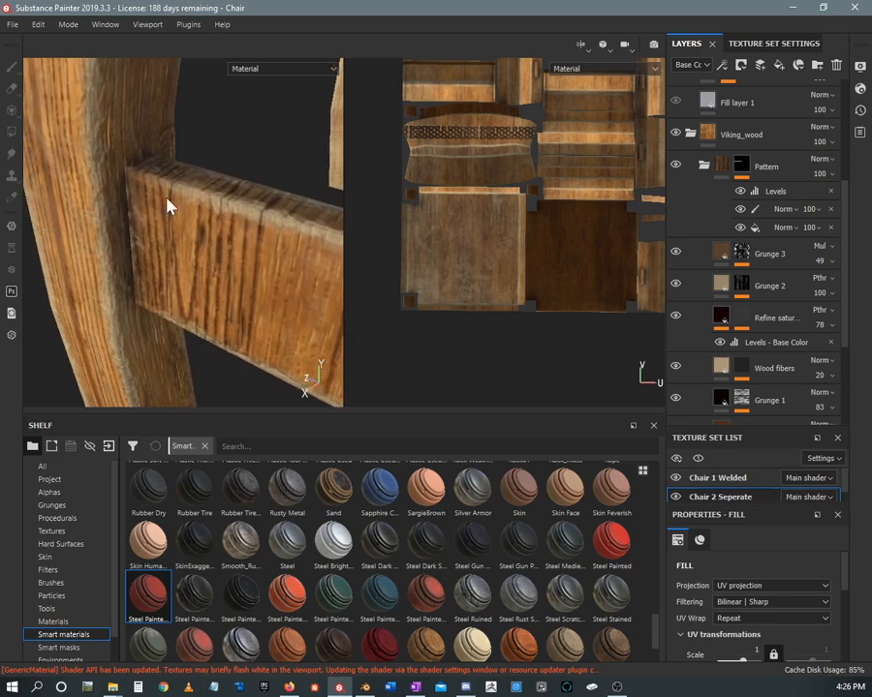
{"action": "right_click_drag", "start_coordinate": [168, 204], "coordinate": [177, 383], "text": "alt"}
{"action": "middle_click_drag", "start_coordinate": [155, 225], "coordinate": [207, 255], "text": "alt"}
{"action": "right_click_drag", "start_coordinate": [212, 276], "coordinate": [218, 300], "text": "alt"}
{"action": "left_click_drag", "start_coordinate": [218, 300], "coordinate": [201, 289], "text": "alt"}
{"action": "middle_click_drag", "start_coordinate": [201, 293], "coordinate": [199, 249], "text": "alt"}
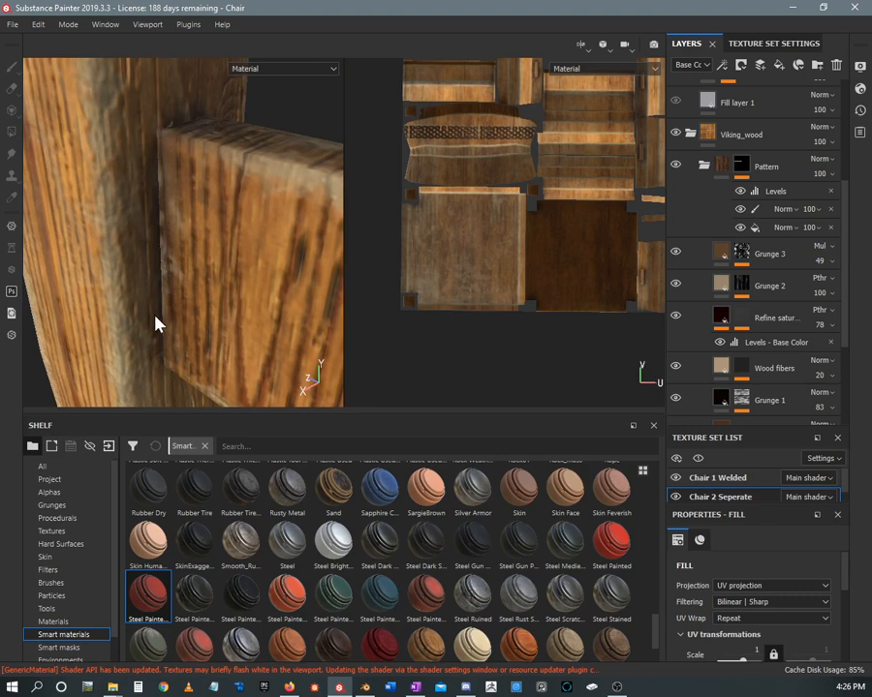
{"action": "right_click_drag", "start_coordinate": [155, 323], "coordinate": [174, 226], "text": "alt"}
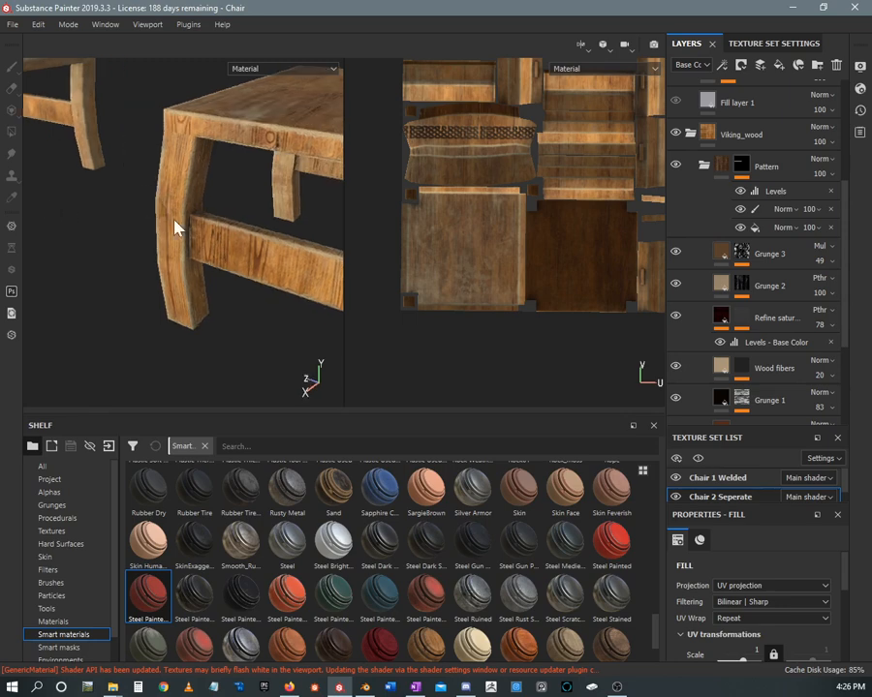
Look over both ends of the wooden side crossbar and their leg joints from closer and wider views
{"action": "left_click_drag", "start_coordinate": [174, 227], "coordinate": [297, 243], "text": "alt"}
{"action": "scroll", "coordinate": [146, 227], "scroll_direction": "up", "scroll_amount": 8}
{"action": "scroll", "coordinate": [163, 204], "scroll_direction": "down", "scroll_amount": 3}
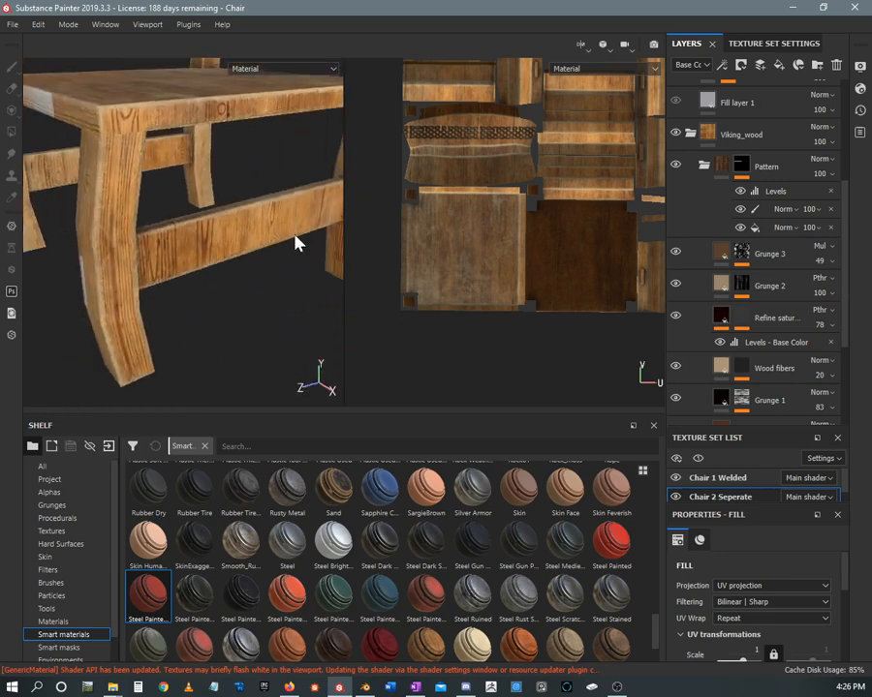
{"action": "mouse_move", "coordinate": [174, 239]}
{"action": "left_mouse_down", "text": "alt"}
{"action": "mouse_move", "coordinate": [131, 258]}
{"action": "mouse_move", "coordinate": [207, 242]}
{"action": "mouse_move", "coordinate": [212, 263]}
{"action": "mouse_move", "coordinate": [189, 247]}
{"action": "mouse_move", "coordinate": [269, 241]}
{"action": "mouse_move", "coordinate": [169, 305]}
{"action": "mouse_move", "coordinate": [208, 255]}
{"action": "mouse_move", "coordinate": [166, 239]}
{"action": "left_mouse_up", "text": "alt"}
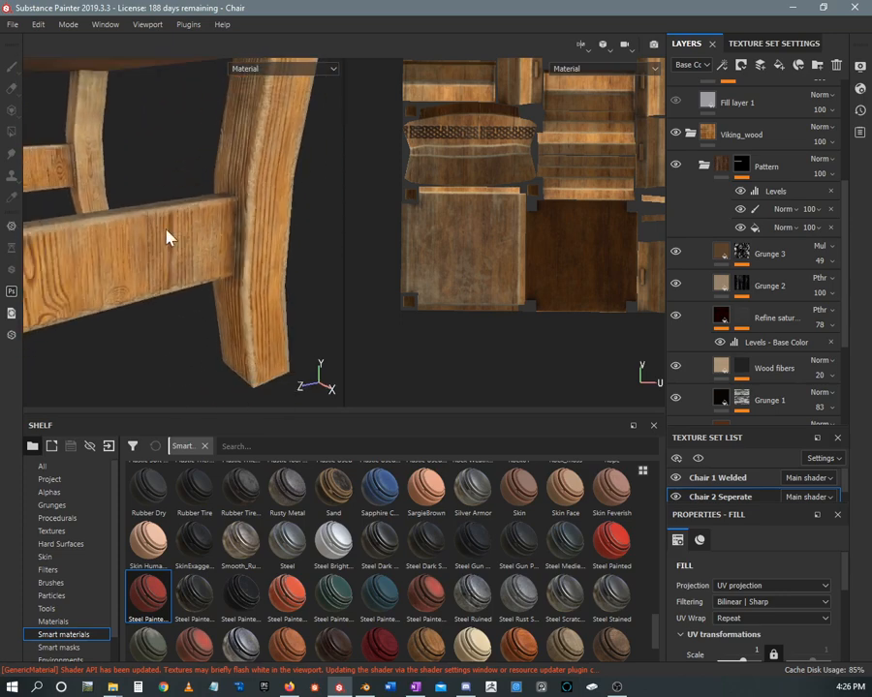
{"action": "left_click_drag", "start_coordinate": [238, 275], "coordinate": [133, 213], "text": "alt"}
{"action": "middle_click_drag", "start_coordinate": [132, 213], "coordinate": [121, 200], "text": "alt"}
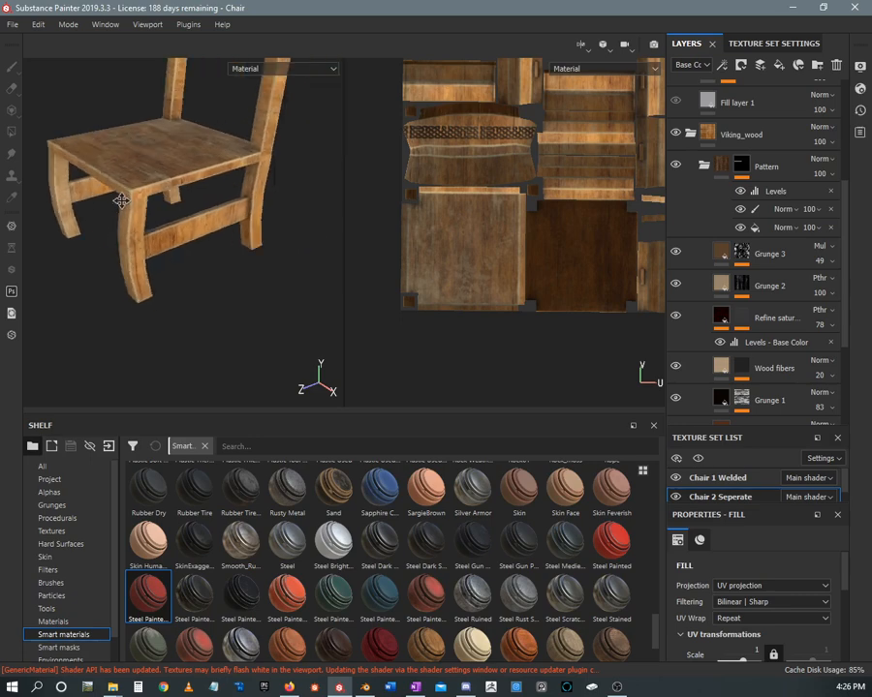
{"action": "right_click_drag", "start_coordinate": [220, 219], "coordinate": [246, 308], "text": "alt"}
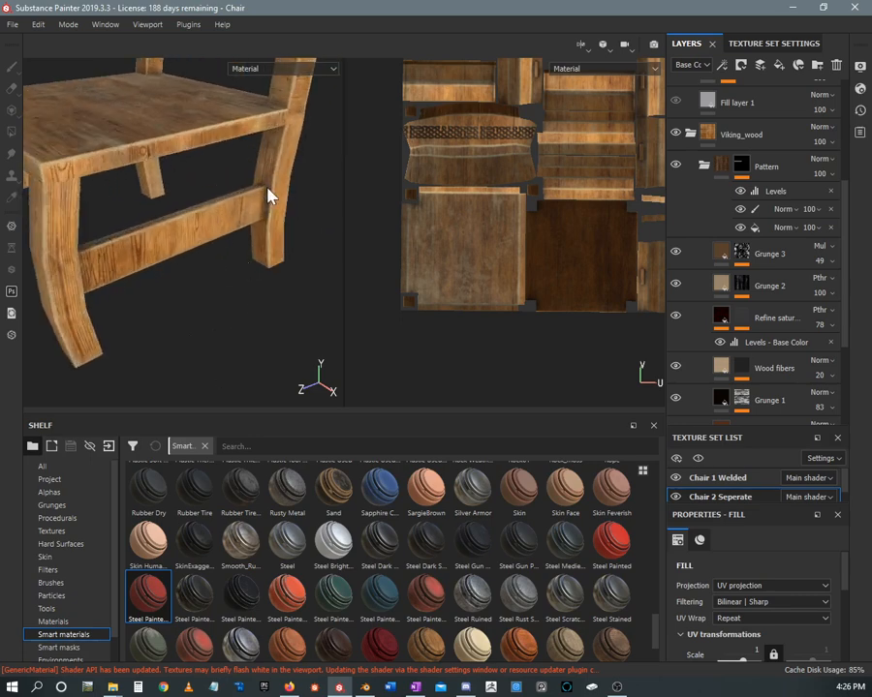
{"action": "right_click_drag", "start_coordinate": [120, 254], "coordinate": [18, 262], "text": "alt"}
{"action": "middle_click_drag", "start_coordinate": [125, 254], "coordinate": [240, 203], "text": "alt"}
{"action": "middle_click_drag", "start_coordinate": [194, 222], "coordinate": [293, 176], "text": "alt"}
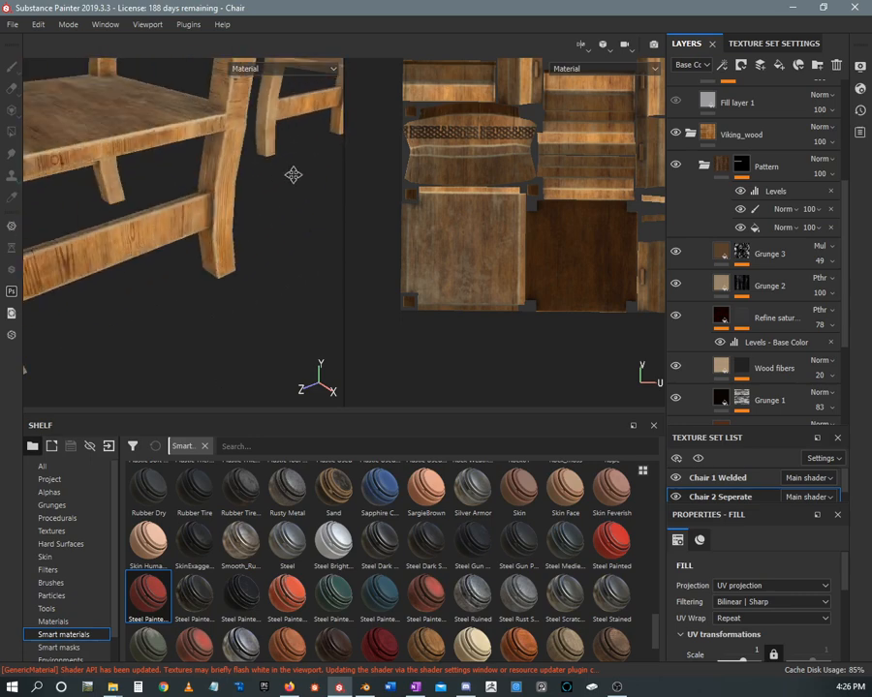
{"action": "right_click_drag", "start_coordinate": [293, 175], "coordinate": [215, 279], "text": "alt"}
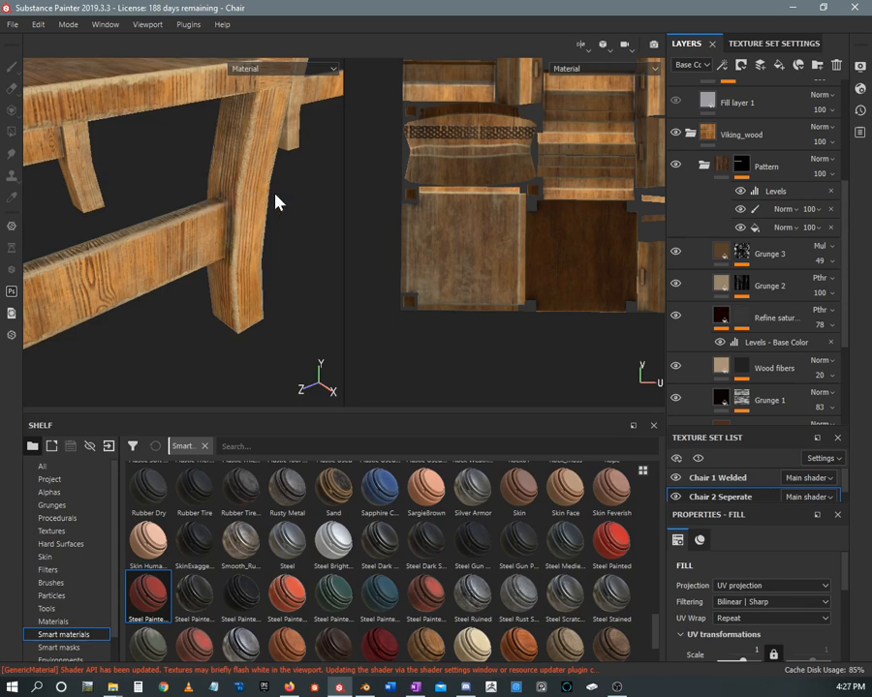
{"action": "left_click_drag", "start_coordinate": [261, 249], "coordinate": [189, 278], "text": "alt"}
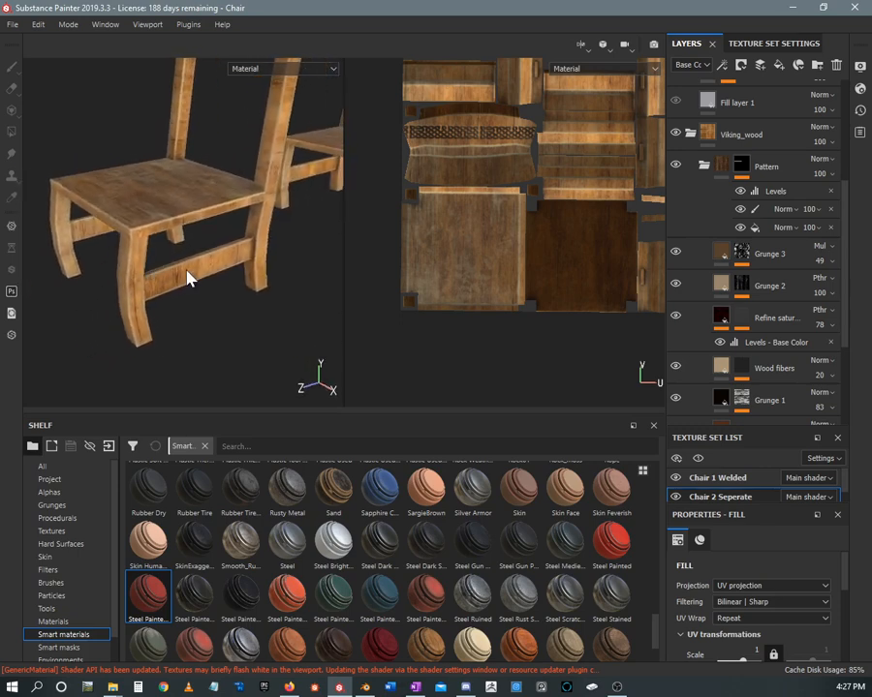
{"action": "left_click_drag", "start_coordinate": [242, 242], "coordinate": [196, 256], "text": "alt"}
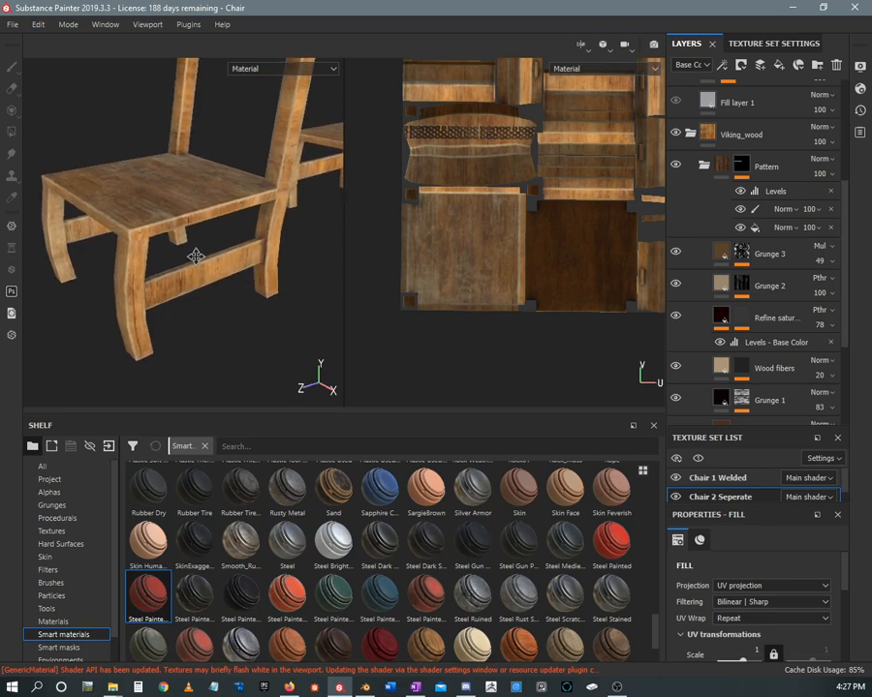
Show the T800_Metal group and hide the Viking_wood group for the Chair 2 Seperate texture set
{"action": "scroll", "coordinate": [752, 195], "scroll_direction": "up", "scroll_amount": 5}
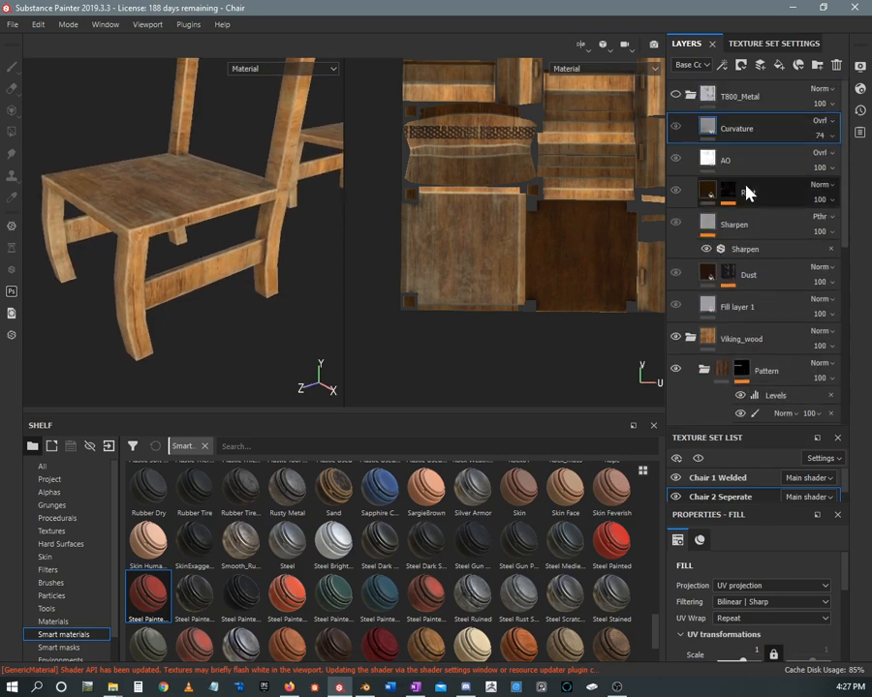
{"action": "left_click", "coordinate": [675, 95]}
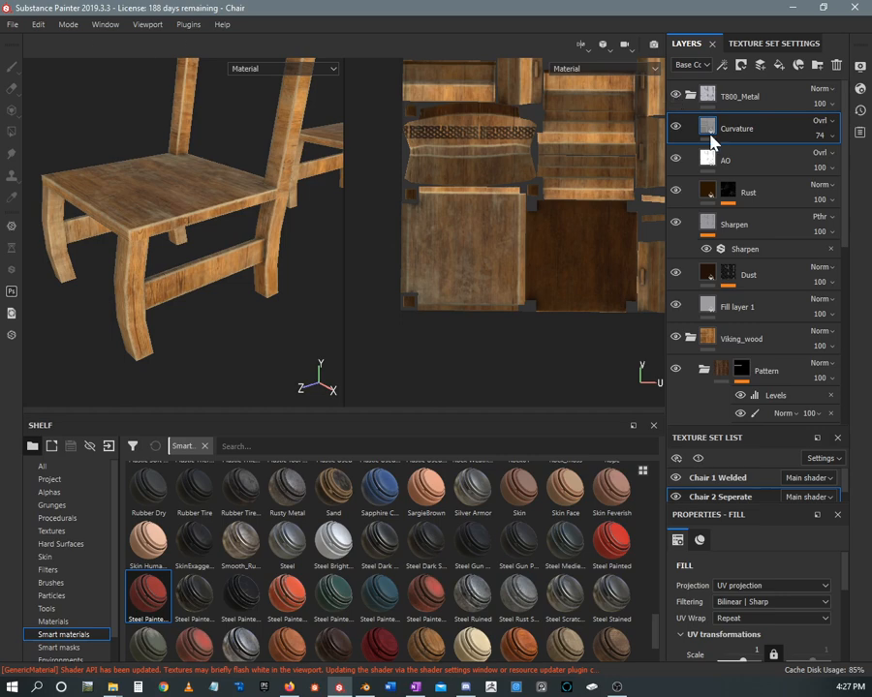
{"action": "scroll", "coordinate": [687, 272], "scroll_direction": "down", "scroll_amount": 3}
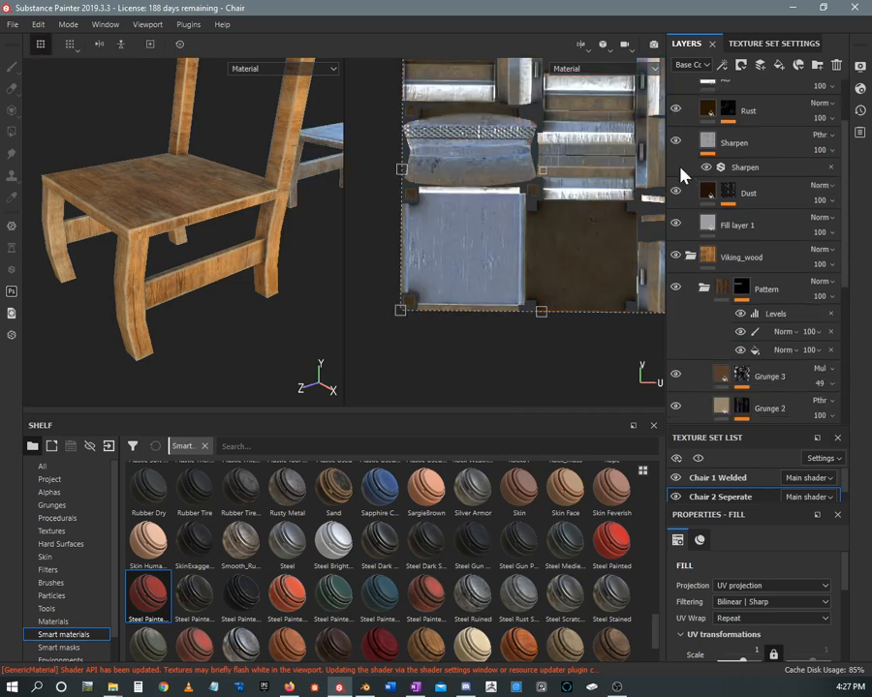
{"action": "left_click", "coordinate": [676, 259]}
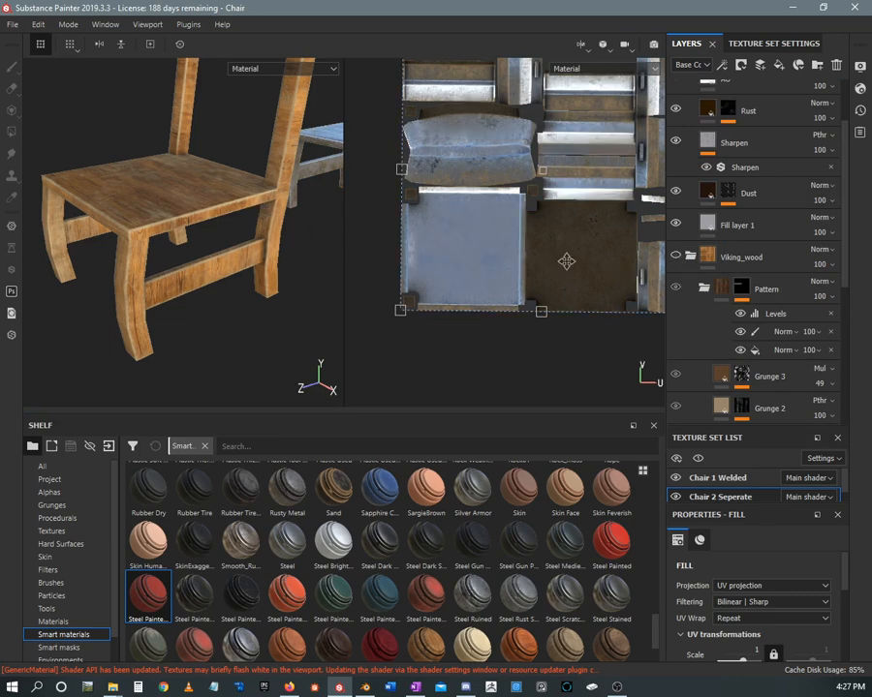
Switch to the Chair 1 Welded texture set, show its T800_Metal group and hide its Viking_wood group
{"action": "left_click", "coordinate": [733, 471]}
{"action": "scroll", "coordinate": [702, 163], "scroll_direction": "up", "scroll_amount": 3}
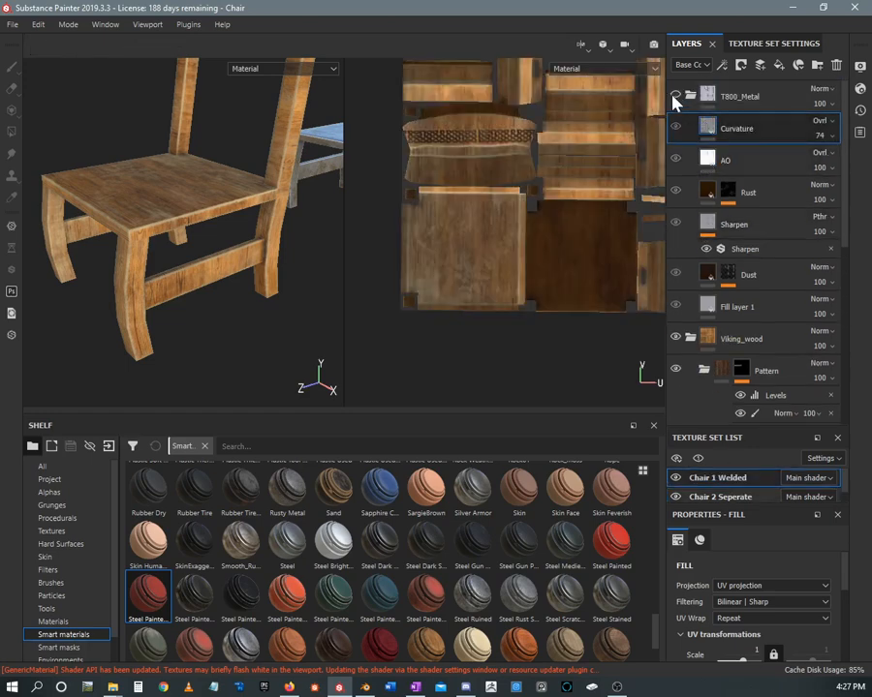
{"action": "scroll", "coordinate": [690, 184], "scroll_direction": "down", "scroll_amount": 3}
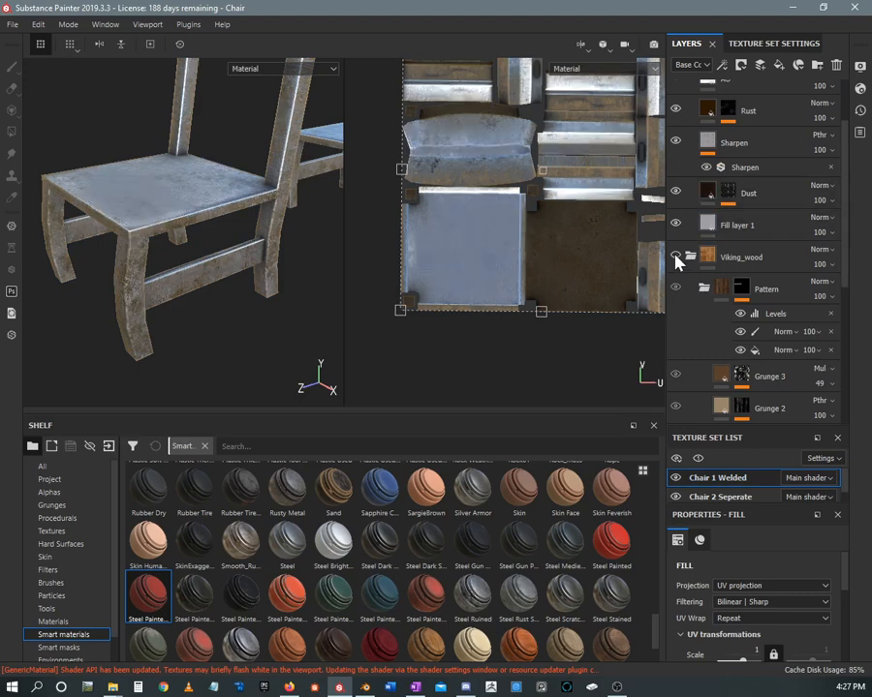
Examine the weld-like seam where the foreground metal chair's side crossbar meets its leg
{"action": "scroll", "coordinate": [249, 233], "scroll_direction": "up", "scroll_amount": 3}
{"action": "middle_click_drag", "start_coordinate": [251, 245], "coordinate": [175, 259], "text": "alt"}
{"action": "scroll", "coordinate": [150, 201], "scroll_direction": "up", "scroll_amount": 3}
{"action": "middle_click_drag", "start_coordinate": [201, 199], "coordinate": [154, 188], "text": "alt"}
{"action": "middle_click_drag", "start_coordinate": [229, 163], "coordinate": [199, 198], "text": "alt"}
{"action": "right_click_drag", "start_coordinate": [198, 199], "coordinate": [210, 218], "text": "alt"}
{"action": "mouse_move", "coordinate": [211, 218]}
{"action": "left_mouse_down", "text": "alt"}
{"action": "mouse_move", "coordinate": [214, 260]}
{"action": "mouse_move", "coordinate": [202, 213]}
{"action": "left_mouse_up", "text": "alt"}
{"action": "middle_click_drag", "start_coordinate": [202, 213], "coordinate": [213, 257], "text": "alt"}
{"action": "left_click_drag", "start_coordinate": [213, 256], "coordinate": [182, 316], "text": "alt"}
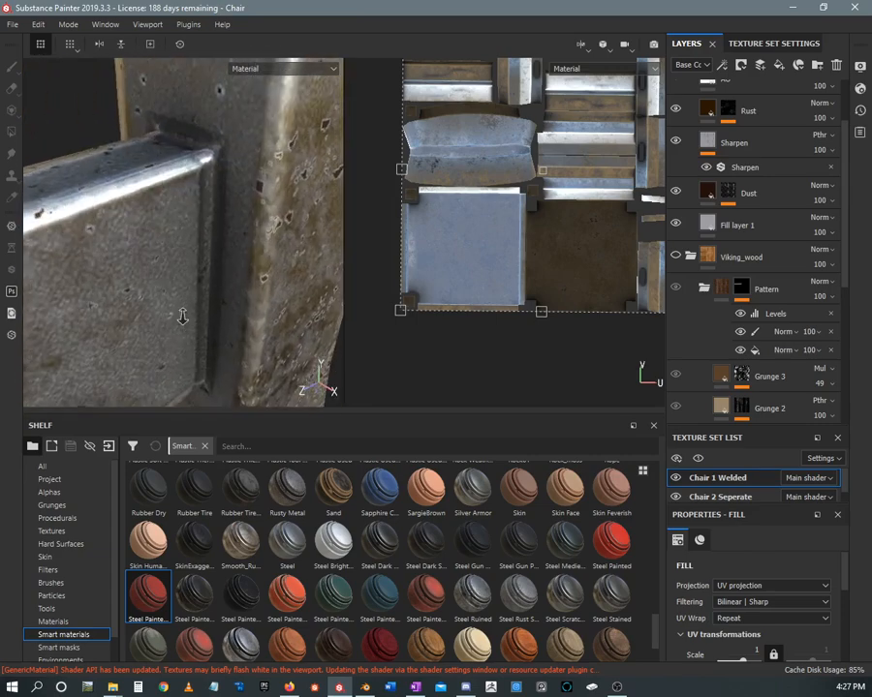
{"action": "mouse_move", "coordinate": [191, 206]}
{"action": "left_mouse_down", "text": "alt"}
{"action": "mouse_move", "coordinate": [206, 323]}
{"action": "mouse_move", "coordinate": [191, 267]}
{"action": "mouse_move", "coordinate": [142, 241]}
{"action": "mouse_move", "coordinate": [193, 271]}
{"action": "mouse_move", "coordinate": [140, 221]}
{"action": "mouse_move", "coordinate": [8, 133]}
{"action": "mouse_move", "coordinate": [164, 136]}
{"action": "mouse_move", "coordinate": [206, 189]}
{"action": "mouse_move", "coordinate": [197, 193]}
{"action": "left_mouse_up", "text": "alt"}
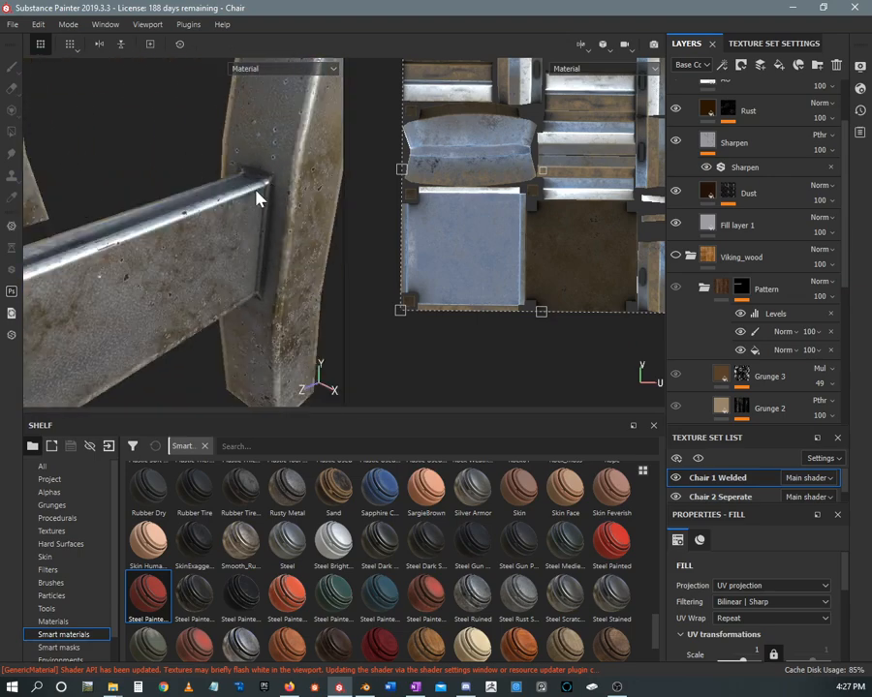
{"action": "left_click_drag", "start_coordinate": [251, 155], "coordinate": [191, 162], "text": "alt"}
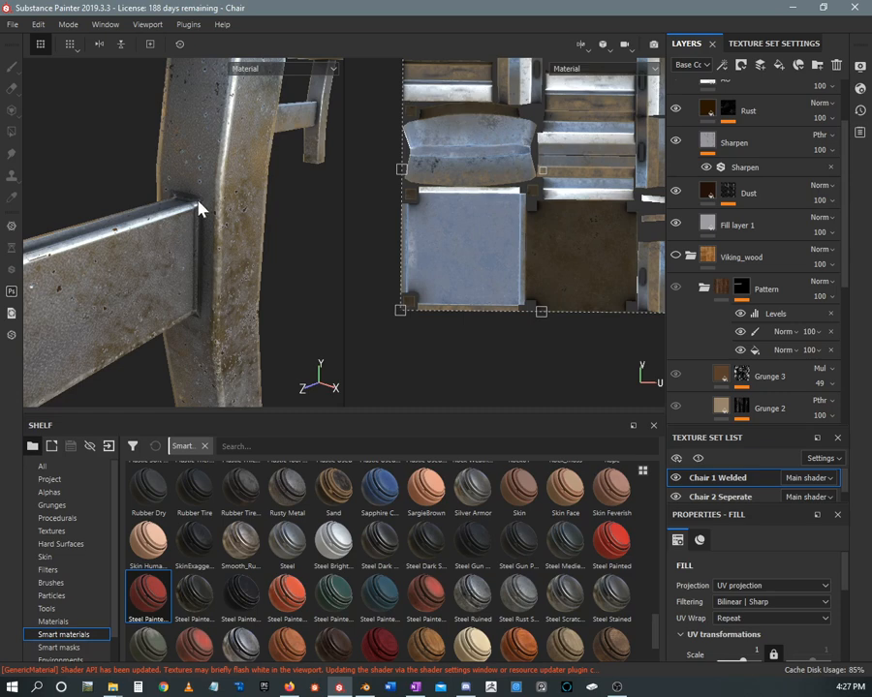
{"action": "right_click_drag", "start_coordinate": [192, 208], "coordinate": [178, 228], "text": "alt"}
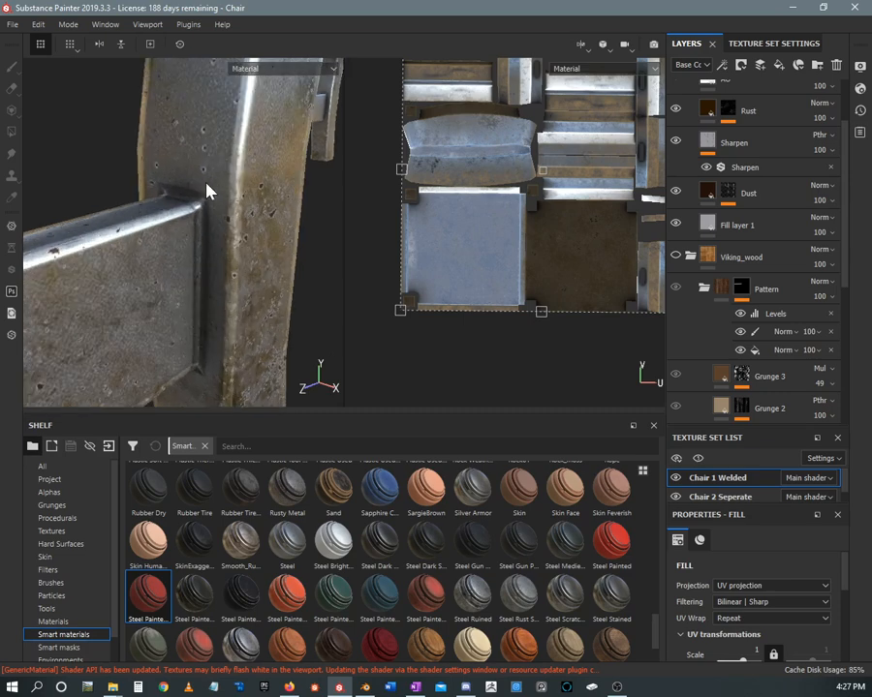
{"action": "left_click_drag", "start_coordinate": [203, 199], "coordinate": [143, 191], "text": "alt"}
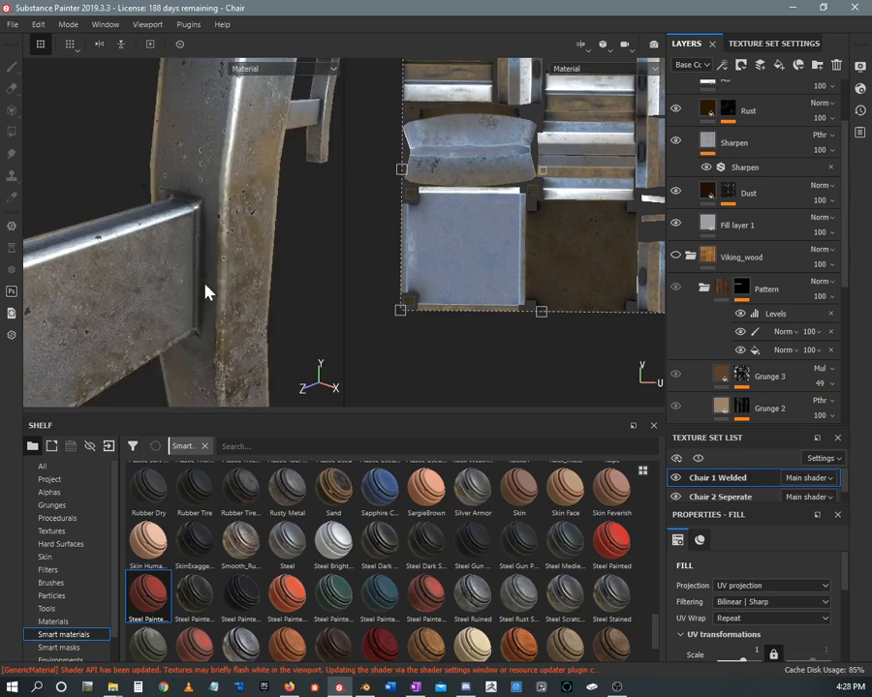
Inspect a metal crossbar-to-leg joint from the opposite direction for comparison with the welded seam
{"action": "left_click_drag", "start_coordinate": [206, 290], "coordinate": [233, 238], "text": "alt"}
{"action": "left_click_drag", "start_coordinate": [166, 255], "coordinate": [209, 192], "text": "alt"}
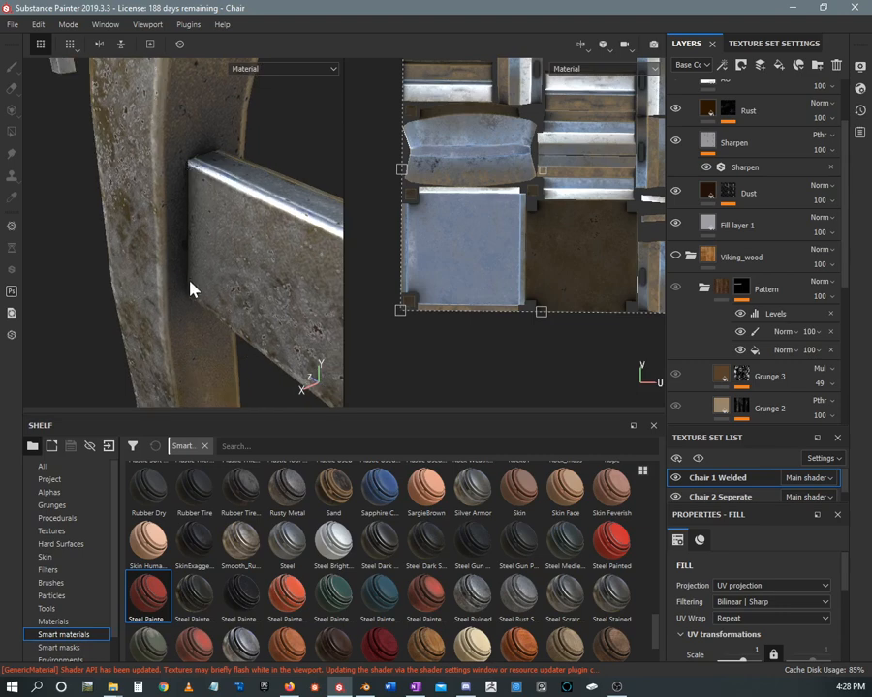
{"action": "scroll", "coordinate": [184, 242], "scroll_direction": "down", "scroll_amount": 5}
{"action": "middle_click_drag", "start_coordinate": [173, 189], "coordinate": [100, 142], "text": "alt"}
{"action": "scroll", "coordinate": [121, 169], "scroll_direction": "down", "scroll_amount": 2}
{"action": "left_click_drag", "start_coordinate": [144, 200], "coordinate": [152, 192], "text": "alt"}
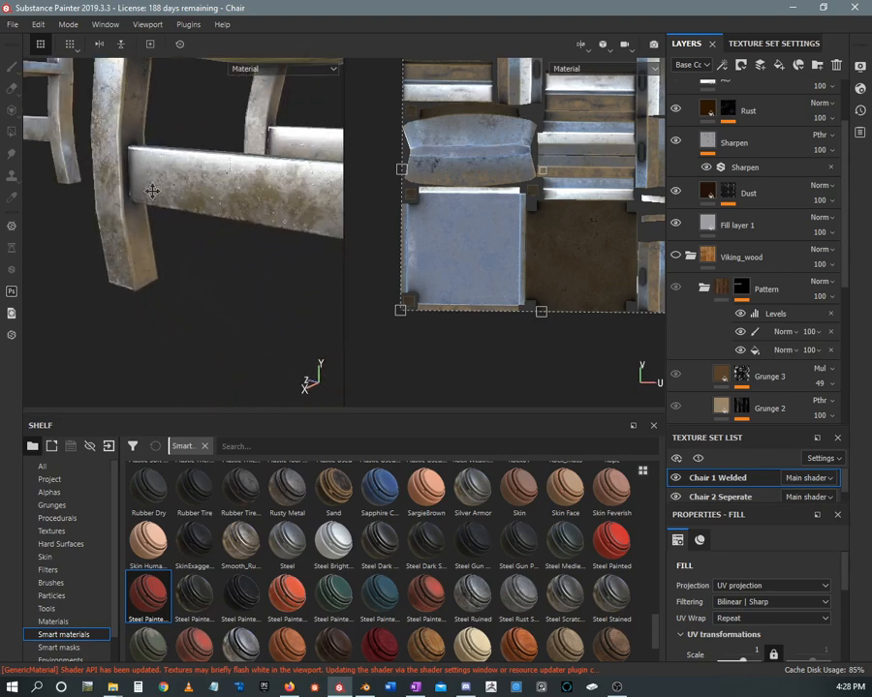
{"action": "middle_click_drag", "start_coordinate": [152, 192], "coordinate": [90, 191], "text": "alt"}
{"action": "left_click_drag", "start_coordinate": [90, 190], "coordinate": [121, 203], "text": "alt"}
{"action": "right_click_drag", "start_coordinate": [121, 202], "coordinate": [146, 247], "text": "alt"}
{"action": "left_click_drag", "start_coordinate": [145, 247], "coordinate": [141, 214], "text": "alt"}
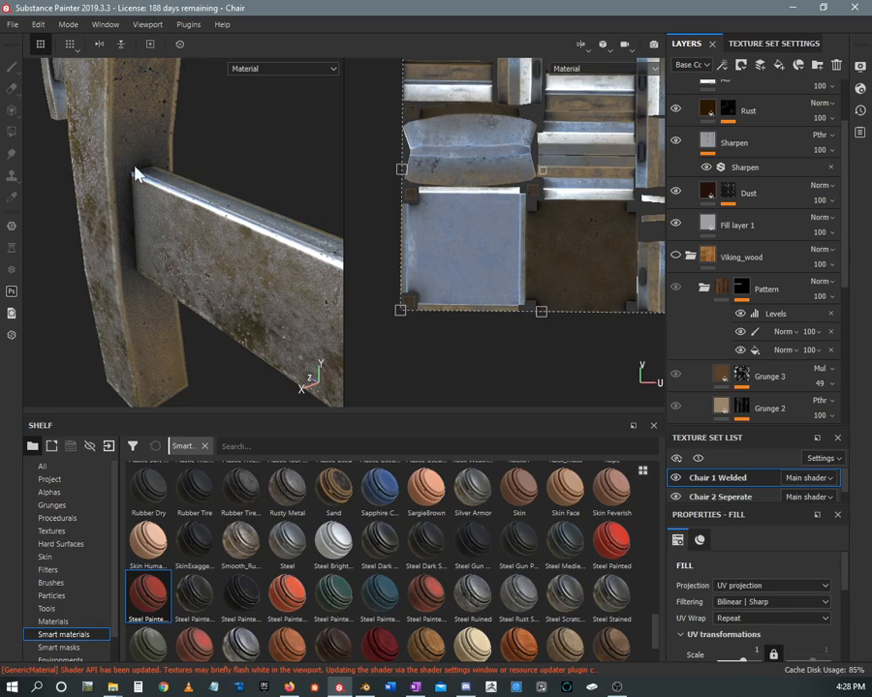
{"action": "left_click_drag", "start_coordinate": [136, 174], "coordinate": [179, 211], "text": "alt"}
{"action": "left_click_drag", "start_coordinate": [115, 288], "coordinate": [225, 249], "text": "alt"}
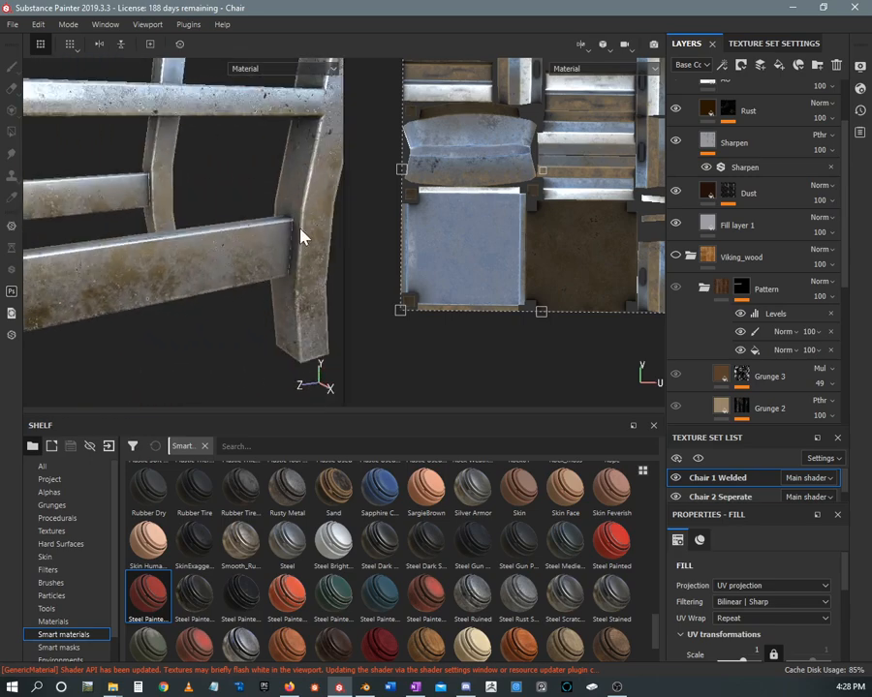
Look over the metal-textured chairs and their side crossbars, from a closer view out to both whole chairs
{"action": "left_click_drag", "start_coordinate": [285, 286], "coordinate": [146, 197], "text": "alt"}
{"action": "scroll", "coordinate": [145, 322], "scroll_direction": "up", "scroll_amount": 3}
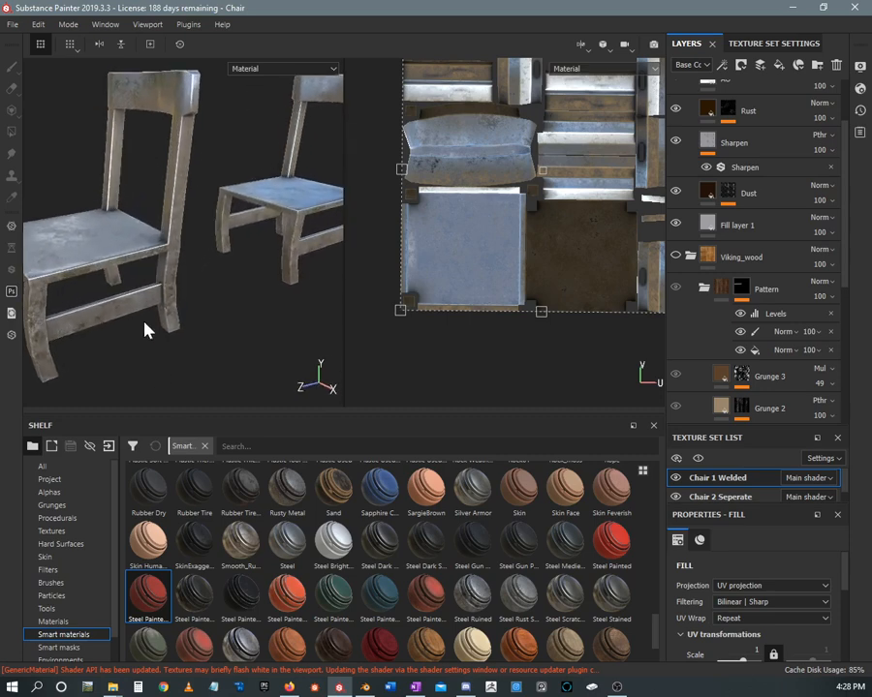
{"action": "left_click_drag", "start_coordinate": [145, 330], "coordinate": [41, 273], "text": "alt"}
{"action": "left_click_drag", "start_coordinate": [158, 233], "coordinate": [159, 204], "text": "alt"}
{"action": "right_click_drag", "start_coordinate": [200, 254], "coordinate": [231, 311], "text": "alt"}
{"action": "left_click_drag", "start_coordinate": [231, 310], "coordinate": [256, 263], "text": "alt"}
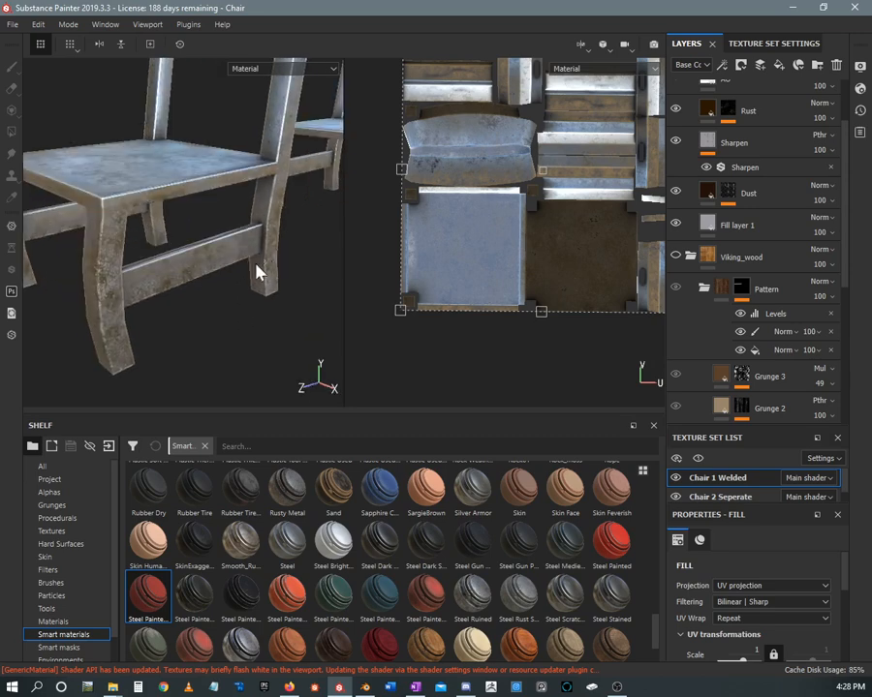
{"action": "right_click_drag", "start_coordinate": [256, 263], "coordinate": [144, 220], "text": "alt"}
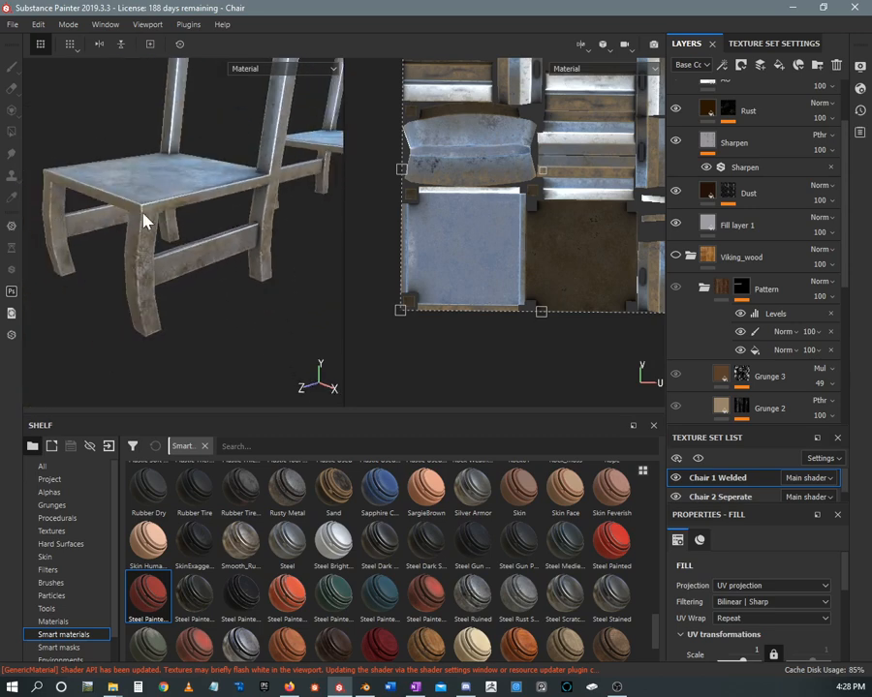
{"action": "left_click_drag", "start_coordinate": [144, 220], "coordinate": [177, 239], "text": "alt"}
{"action": "right_click_drag", "start_coordinate": [177, 240], "coordinate": [172, 212], "text": "alt"}
{"action": "middle_click_drag", "start_coordinate": [172, 212], "coordinate": [174, 281], "text": "alt"}
{"action": "right_click_drag", "start_coordinate": [175, 281], "coordinate": [156, 241], "text": "alt"}
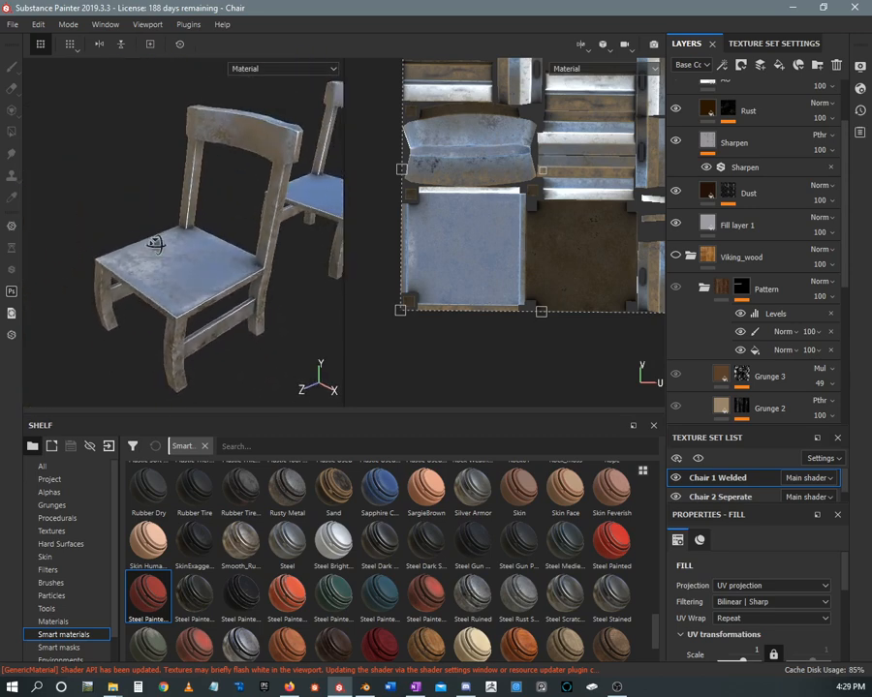
{"action": "middle_click_drag", "start_coordinate": [156, 241], "coordinate": [148, 217], "text": "alt"}
{"action": "right_click_drag", "start_coordinate": [197, 257], "coordinate": [119, 257], "text": "alt"}
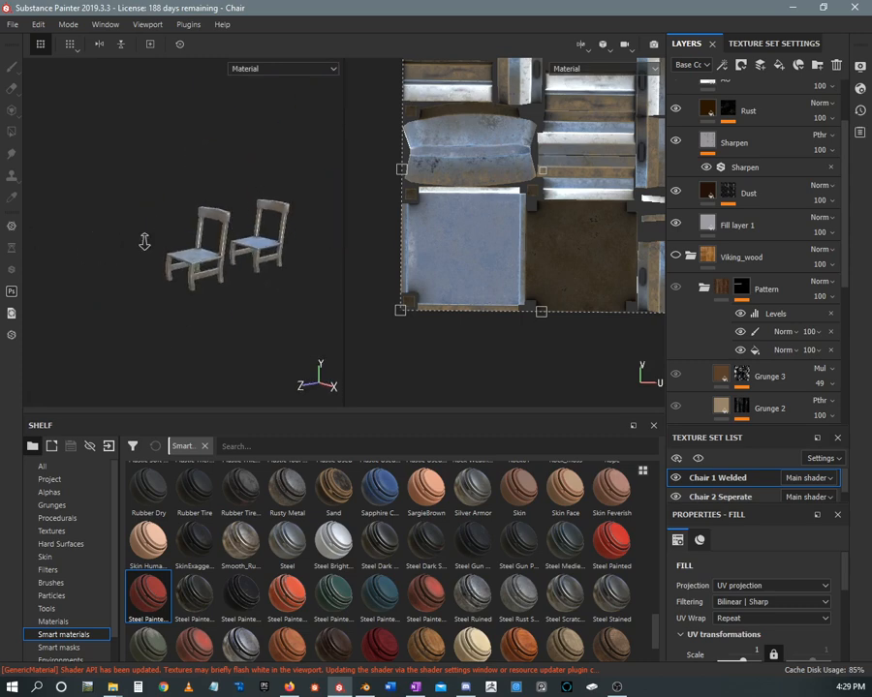
Examine the side of the foreground metal chair's joint between its crossbar and front leg up close
{"action": "left_click_drag", "start_coordinate": [182, 305], "coordinate": [199, 275], "text": "alt"}
{"action": "middle_click_drag", "start_coordinate": [199, 276], "coordinate": [162, 282], "text": "alt"}
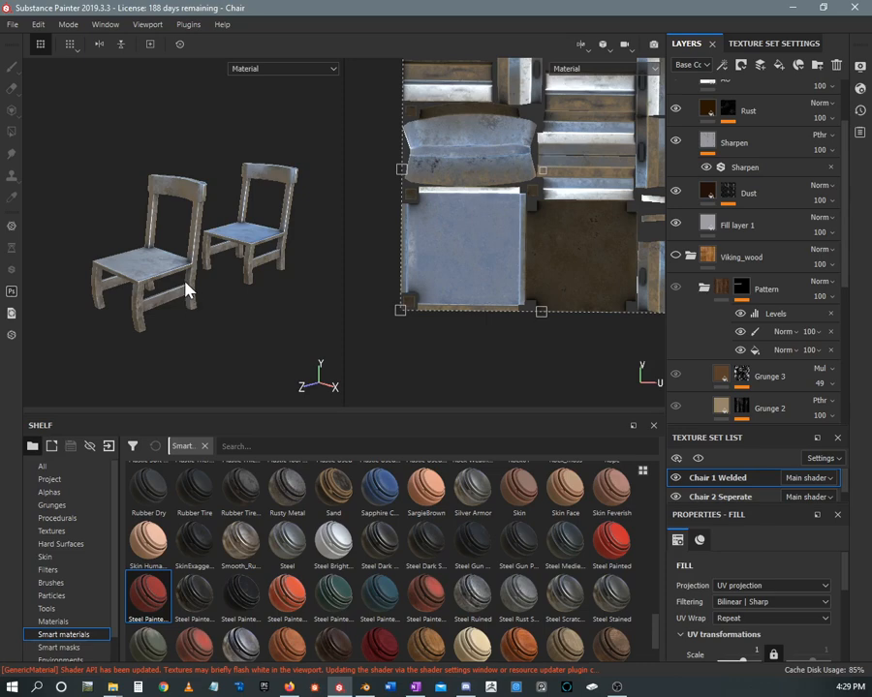
{"action": "right_click_drag", "start_coordinate": [187, 266], "coordinate": [209, 272], "text": "alt"}
{"action": "middle_click_drag", "start_coordinate": [208, 272], "coordinate": [184, 184], "text": "alt"}
{"action": "right_click_drag", "start_coordinate": [174, 320], "coordinate": [171, 405], "text": "alt"}
{"action": "right_click_drag", "start_coordinate": [156, 301], "coordinate": [175, 381], "text": "alt"}
{"action": "middle_click_drag", "start_coordinate": [168, 285], "coordinate": [172, 235], "text": "alt"}
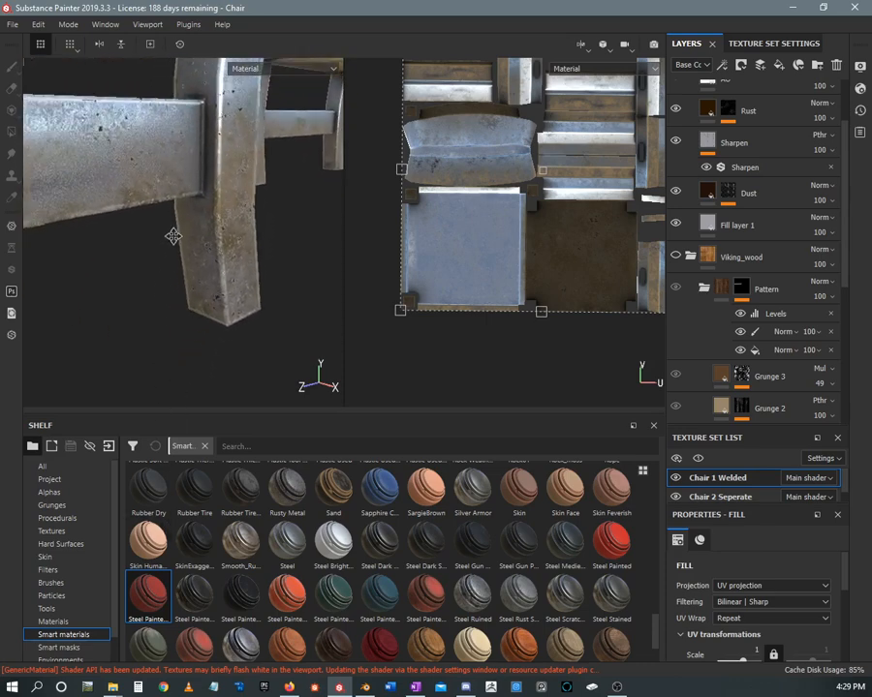
Examine the foreground metal chair's crossbar-to-leg joint from underneath, checking the shading and wear around the seam
{"action": "left_click_drag", "start_coordinate": [171, 236], "coordinate": [220, 193], "text": "alt"}
{"action": "right_click_drag", "start_coordinate": [220, 192], "coordinate": [219, 272], "text": "alt"}
{"action": "left_click_drag", "start_coordinate": [219, 272], "coordinate": [212, 228], "text": "alt"}
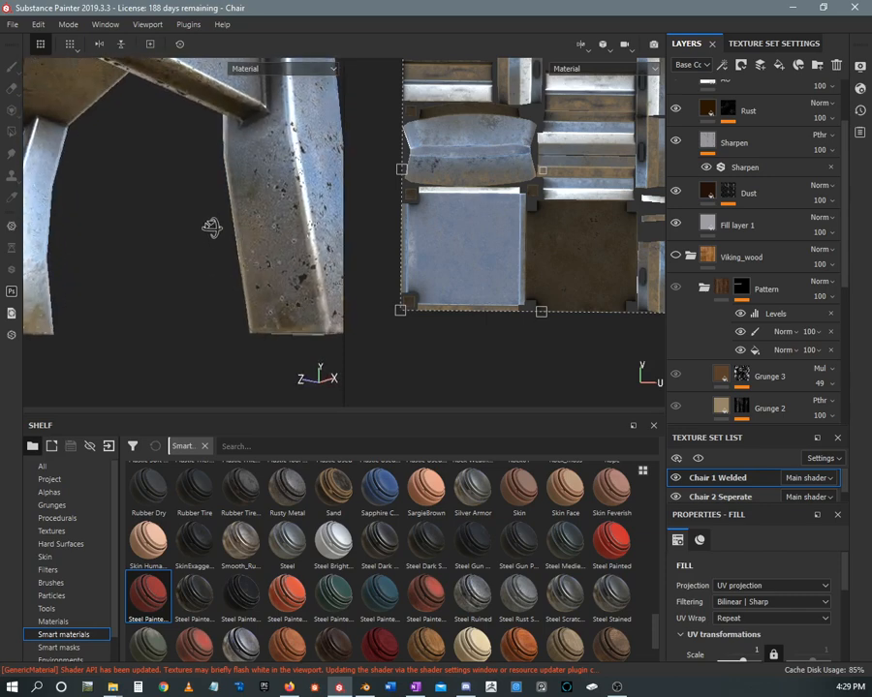
{"action": "right_click_drag", "start_coordinate": [212, 227], "coordinate": [219, 259], "text": "alt"}
{"action": "left_click_drag", "start_coordinate": [220, 259], "coordinate": [221, 267], "text": "alt"}
{"action": "middle_click_drag", "start_coordinate": [221, 268], "coordinate": [242, 247], "text": "alt"}
{"action": "left_click_drag", "start_coordinate": [242, 247], "coordinate": [238, 259], "text": "alt"}
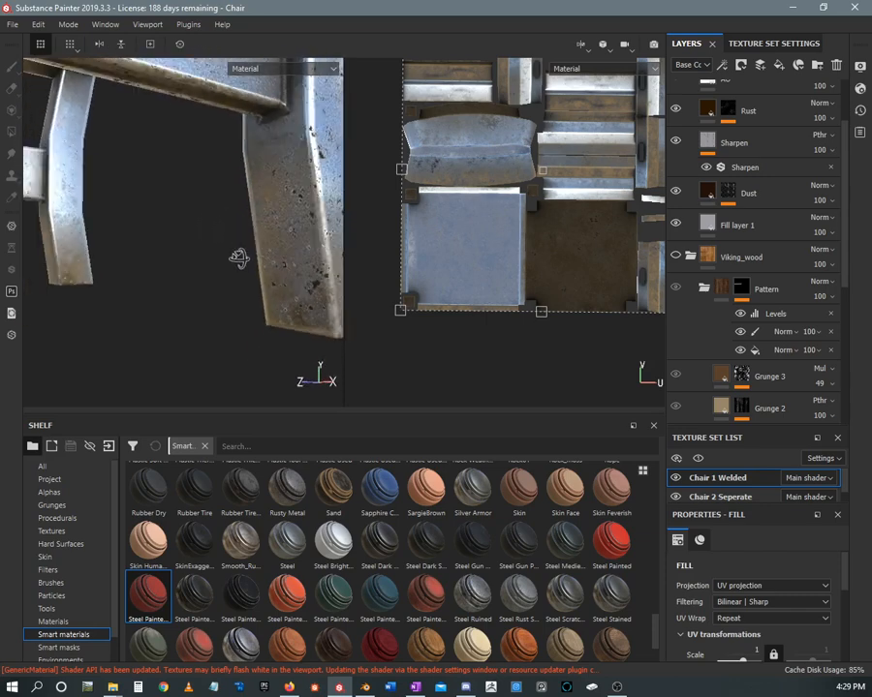
{"action": "mouse_move", "coordinate": [184, 231]}
{"action": "left_mouse_down", "text": "alt"}
{"action": "mouse_move", "coordinate": [191, 203]}
{"action": "mouse_move", "coordinate": [193, 229]}
{"action": "left_mouse_up", "text": "alt"}
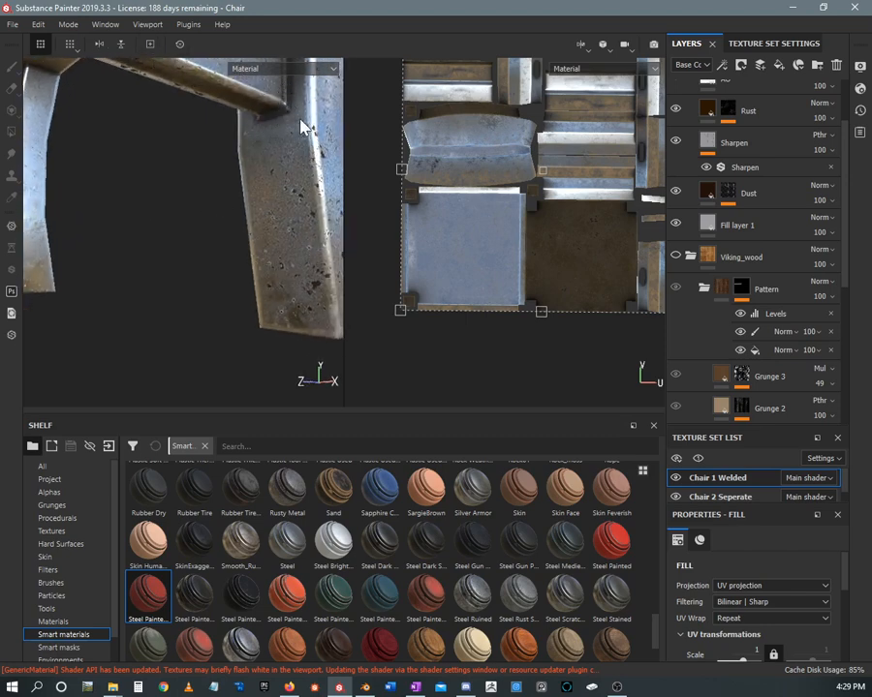
{"action": "left_click_drag", "start_coordinate": [253, 127], "coordinate": [243, 182], "text": "alt"}
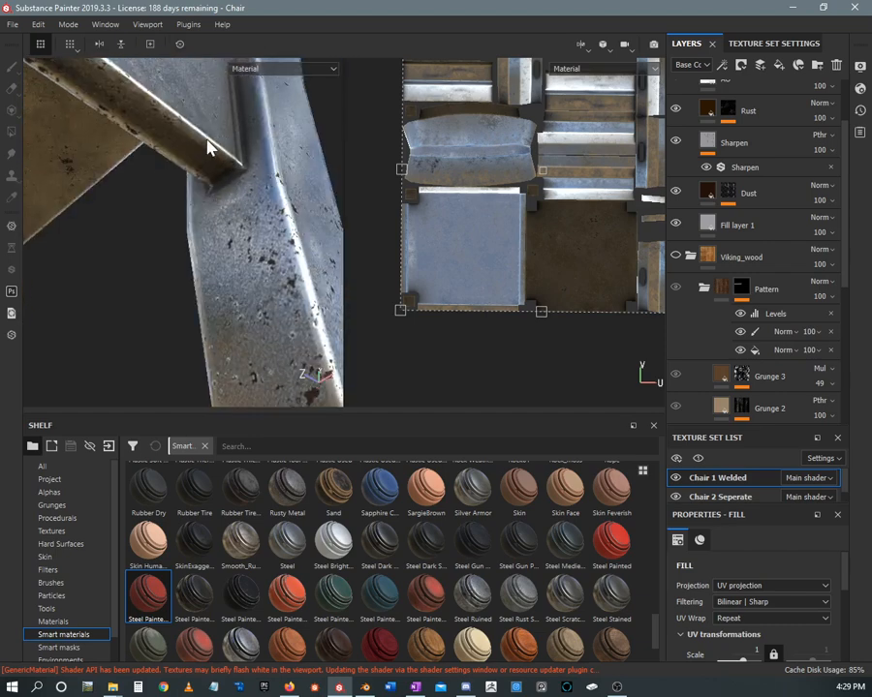
Inspect the matching crossbar-to-leg joint on the background metal chair from underneath and from the side for comparison
{"action": "right_click_drag", "start_coordinate": [230, 186], "coordinate": [60, 238], "text": "alt"}
{"action": "middle_click_drag", "start_coordinate": [242, 223], "coordinate": [49, 273], "text": "alt"}
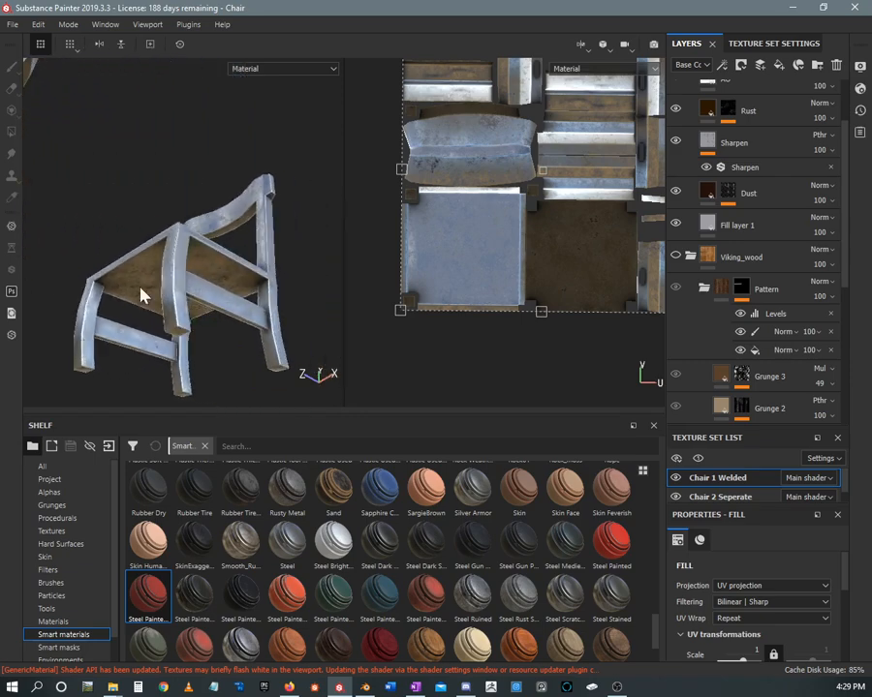
{"action": "middle_click_drag", "start_coordinate": [176, 279], "coordinate": [104, 239], "text": "alt"}
{"action": "right_click_drag", "start_coordinate": [104, 239], "coordinate": [220, 332], "text": "alt"}
{"action": "middle_click_drag", "start_coordinate": [220, 333], "coordinate": [133, 231], "text": "alt"}
{"action": "right_click_drag", "start_coordinate": [133, 232], "coordinate": [245, 370], "text": "alt"}
{"action": "left_click_drag", "start_coordinate": [245, 378], "coordinate": [187, 162], "text": "alt"}
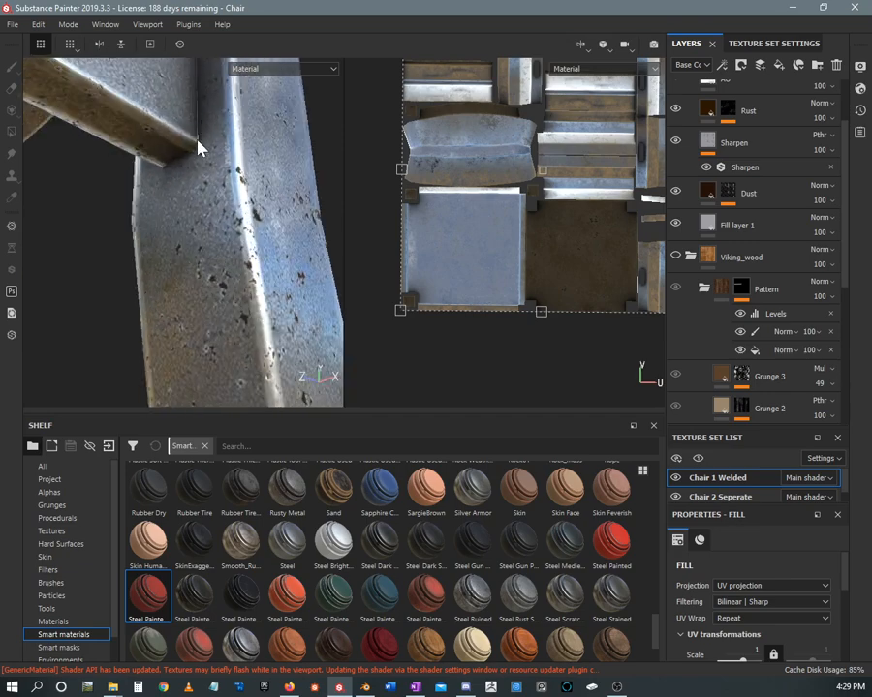
{"action": "left_click_drag", "start_coordinate": [190, 116], "coordinate": [133, 250], "text": "alt"}
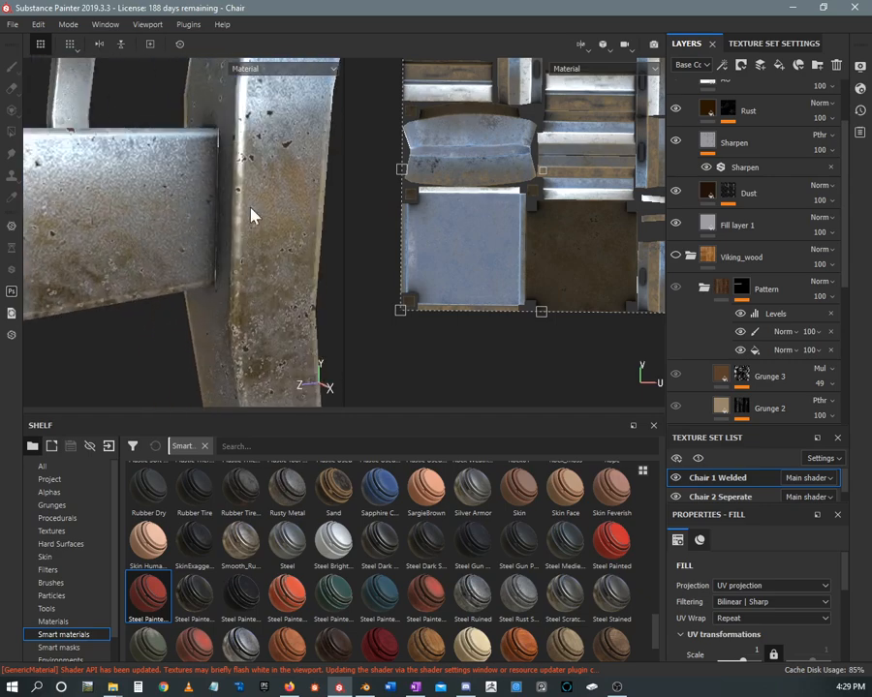
{"action": "scroll", "coordinate": [205, 279], "scroll_direction": "up", "scroll_amount": 5}
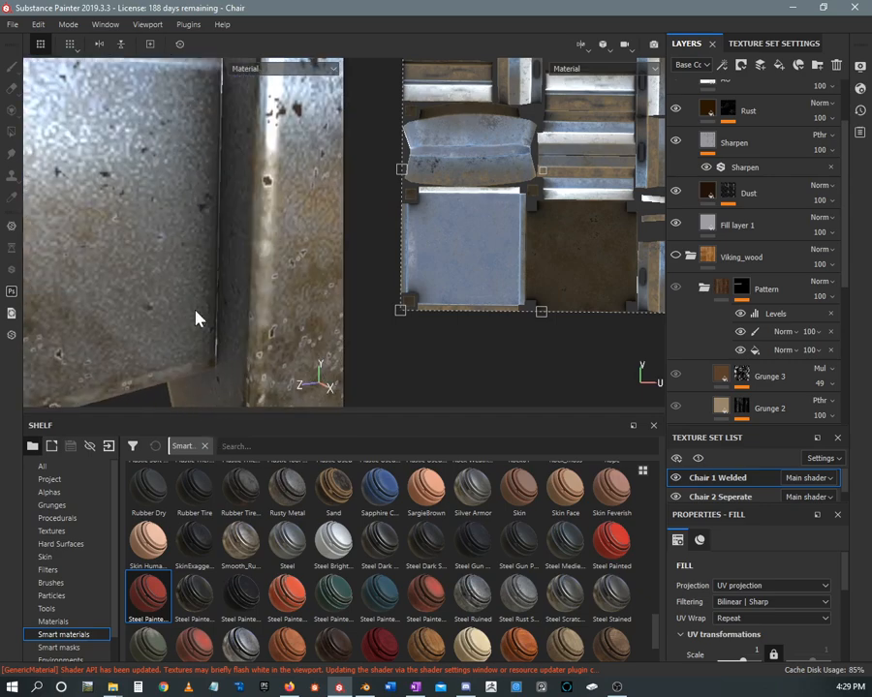
{"action": "left_click_drag", "start_coordinate": [195, 310], "coordinate": [202, 253], "text": "alt"}
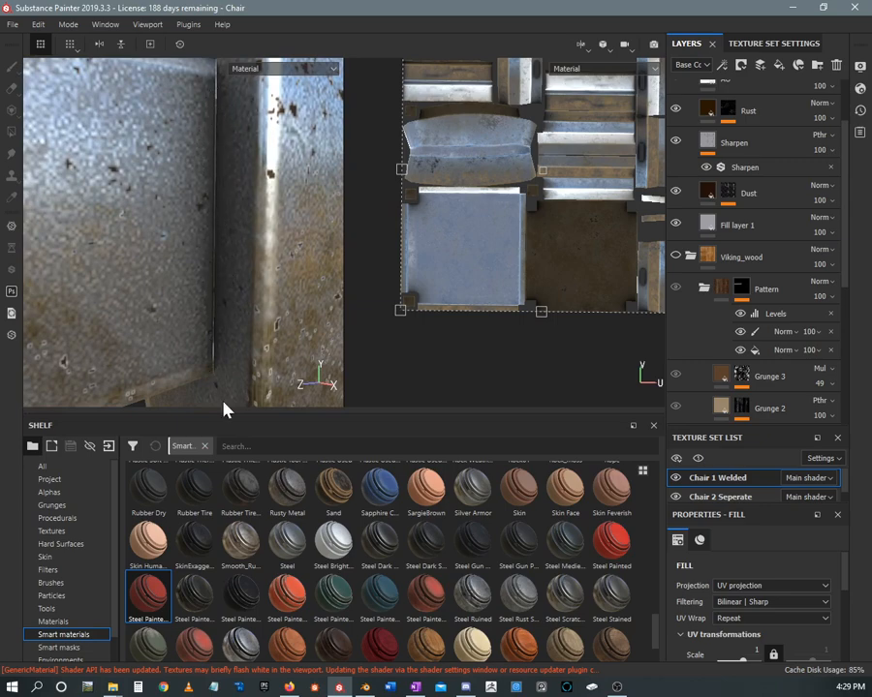
Look over the background chair's legs and crossbars, ending with an overall comparison of both metal chairs
{"action": "scroll", "coordinate": [223, 401], "scroll_direction": "down", "scroll_amount": 5}
{"action": "middle_click_drag", "start_coordinate": [223, 401], "coordinate": [199, 334], "text": "alt"}
{"action": "scroll", "coordinate": [189, 266], "scroll_direction": "down", "scroll_amount": 5}
{"action": "middle_click_drag", "start_coordinate": [189, 265], "coordinate": [205, 231], "text": "alt"}
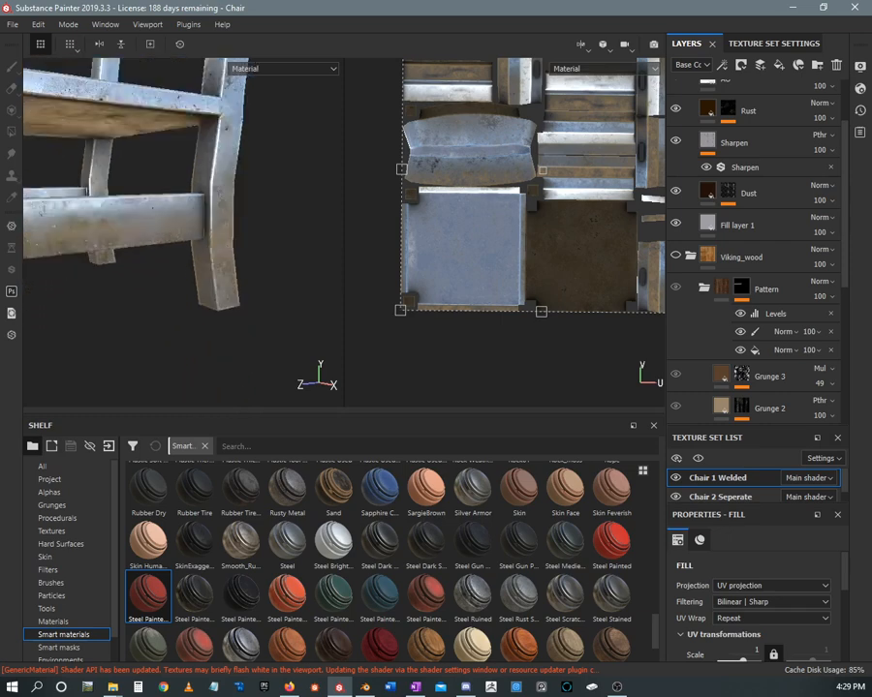
{"action": "scroll", "coordinate": [121, 287], "scroll_direction": "down", "scroll_amount": 2}
{"action": "middle_click_drag", "start_coordinate": [109, 221], "coordinate": [179, 184], "text": "alt"}
{"action": "scroll", "coordinate": [146, 170], "scroll_direction": "down", "scroll_amount": 3}
{"action": "left_click_drag", "start_coordinate": [95, 155], "coordinate": [91, 194], "text": "alt"}
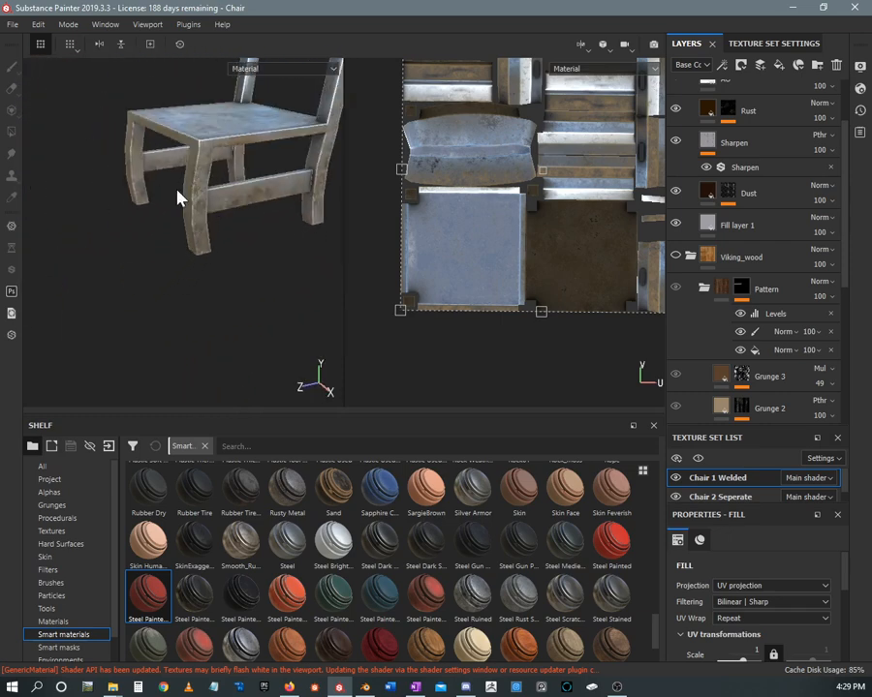
{"action": "mouse_move", "coordinate": [177, 197]}
{"action": "left_mouse_down", "text": "alt"}
{"action": "mouse_move", "coordinate": [170, 254]}
{"action": "mouse_move", "coordinate": [51, 177]}
{"action": "mouse_move", "coordinate": [145, 189]}
{"action": "mouse_move", "coordinate": [177, 217]}
{"action": "left_mouse_up", "text": "alt"}
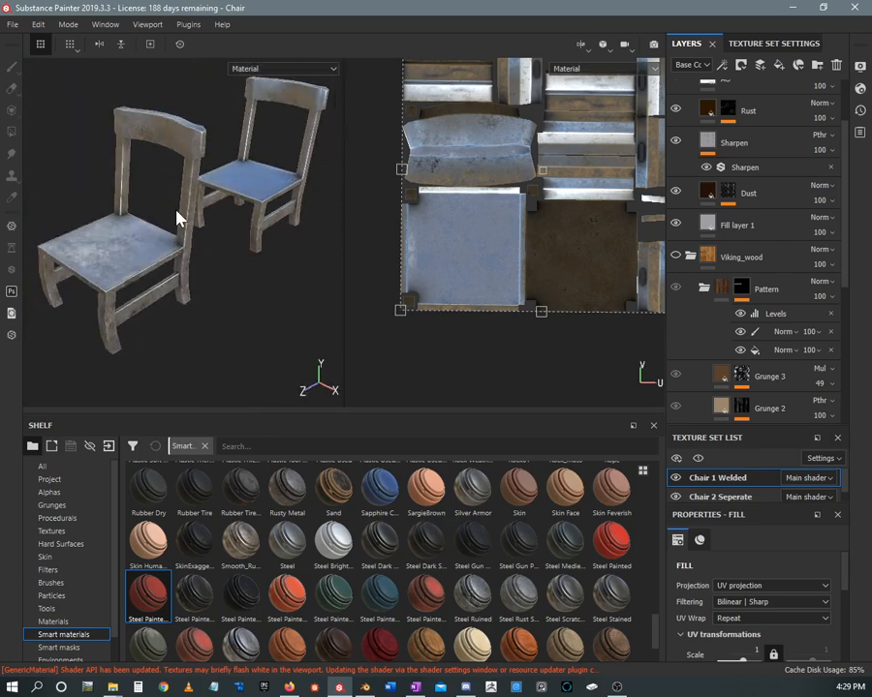